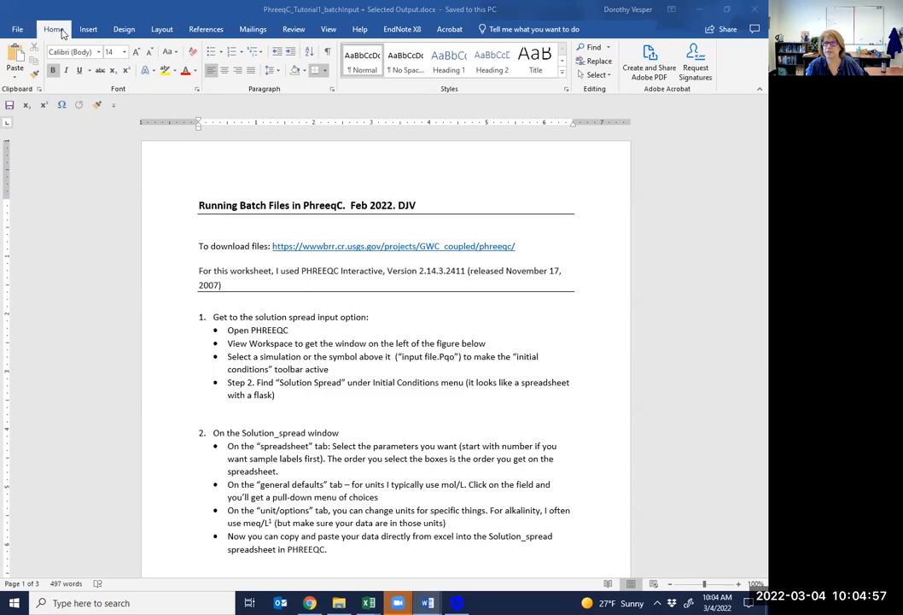
Switch to PHREEQC Interactive and select Simulation 1 under the Phrqc1 input file
left_click(697, 11)
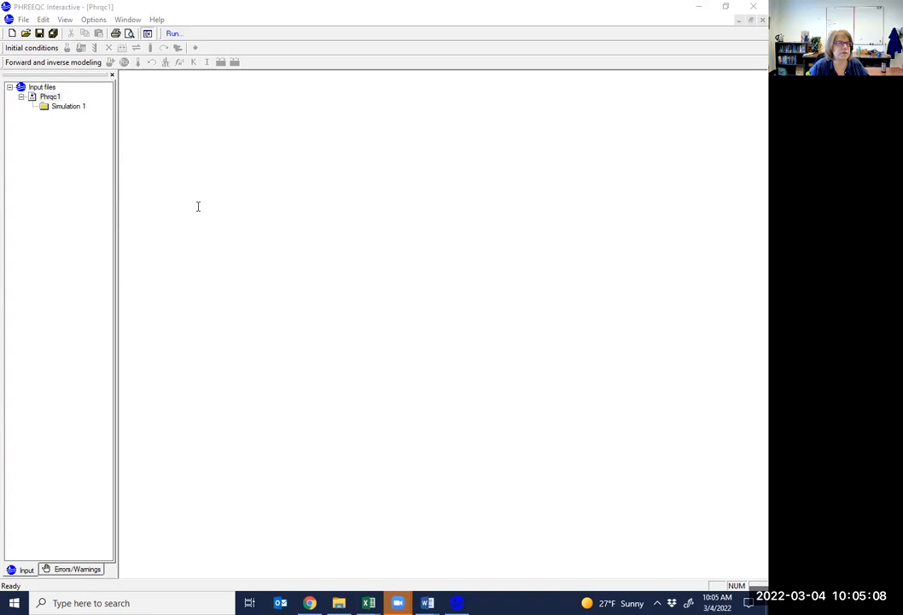
left_click(40, 51)
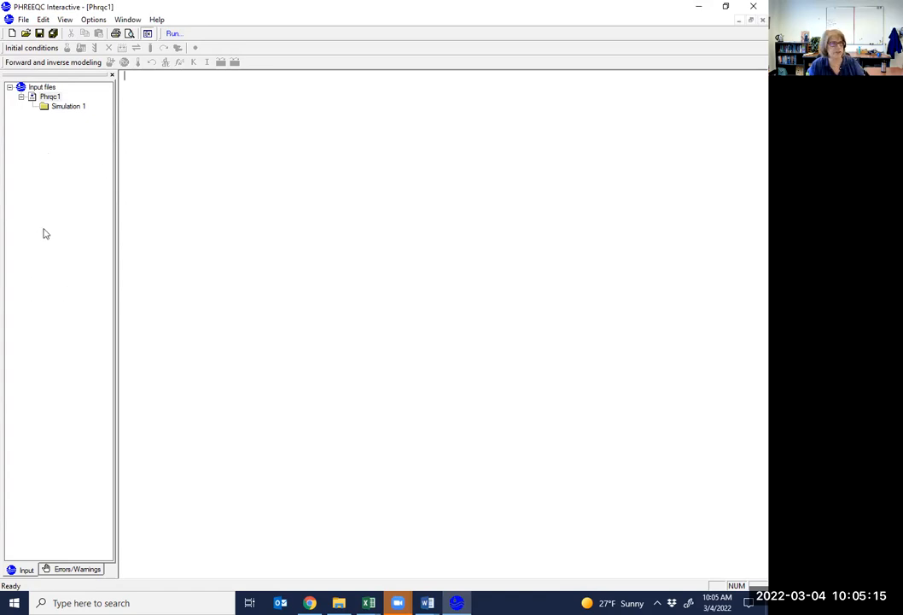
left_click(44, 88)
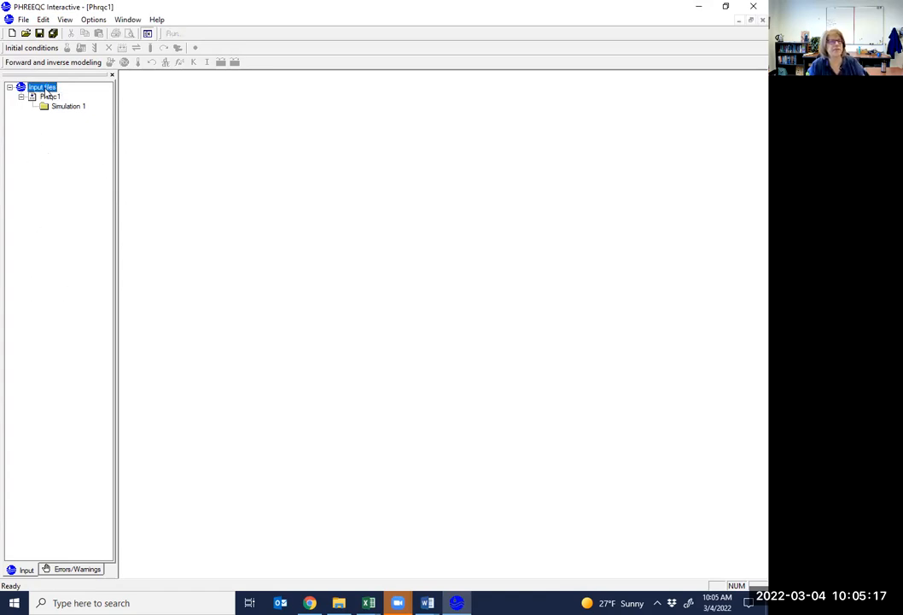
left_click(49, 96)
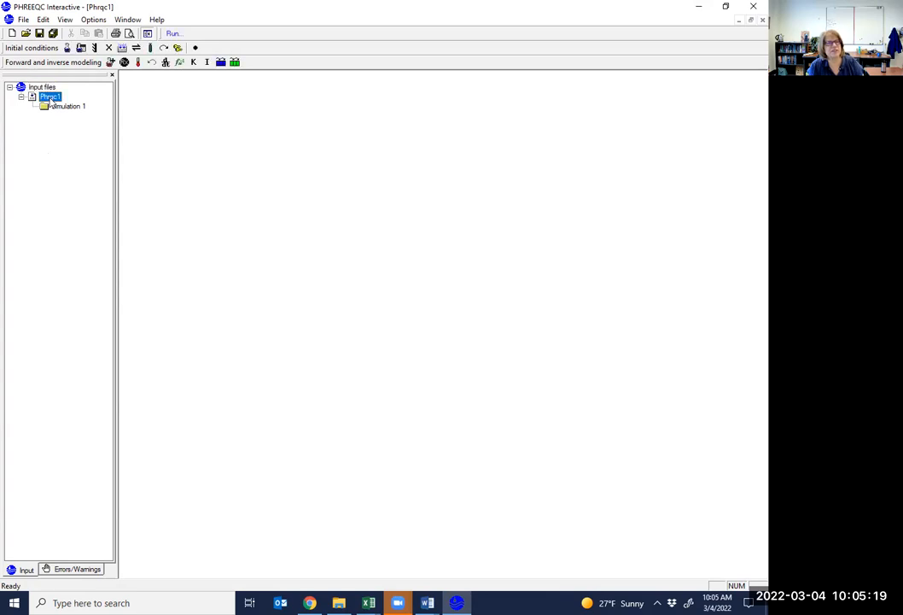
left_click(55, 107)
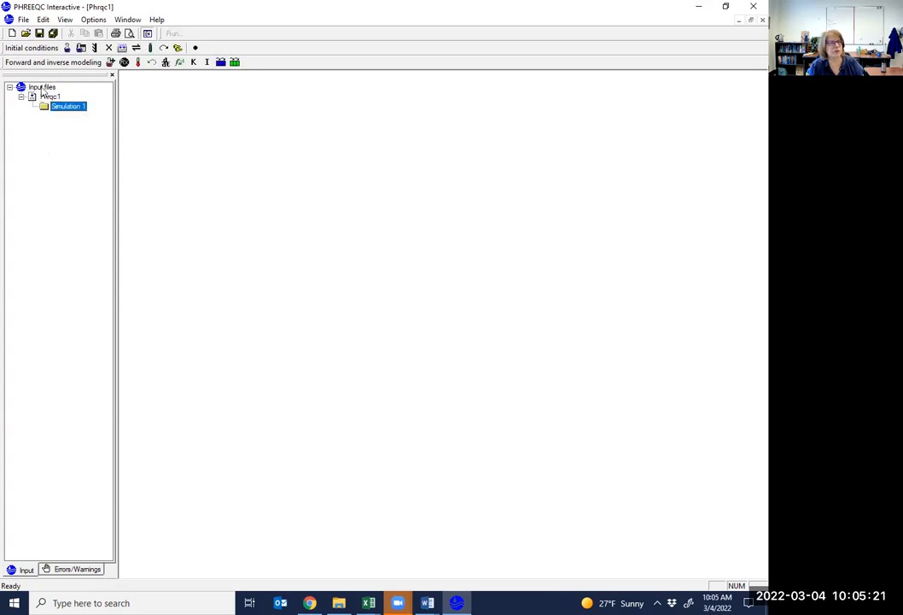
left_click(41, 88)
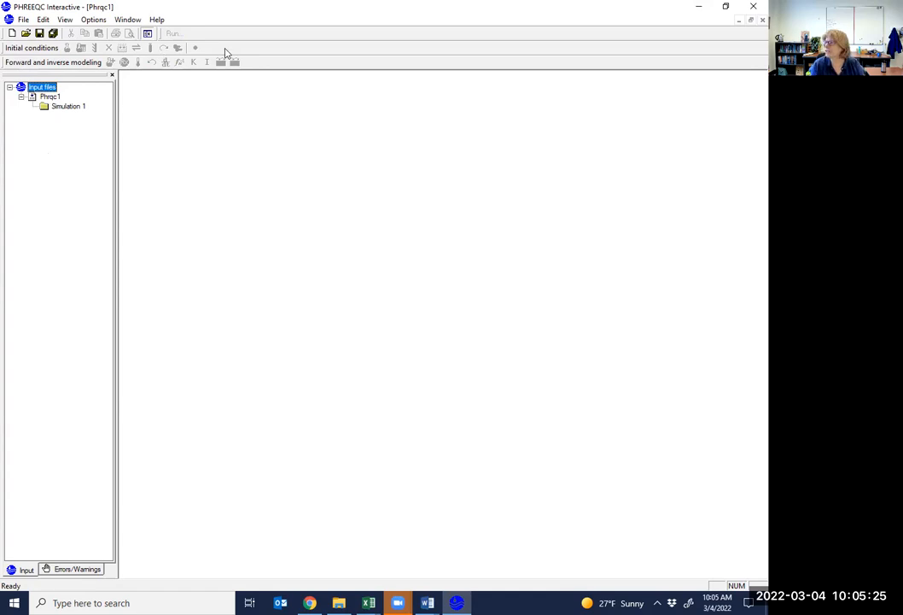
left_click(50, 97)
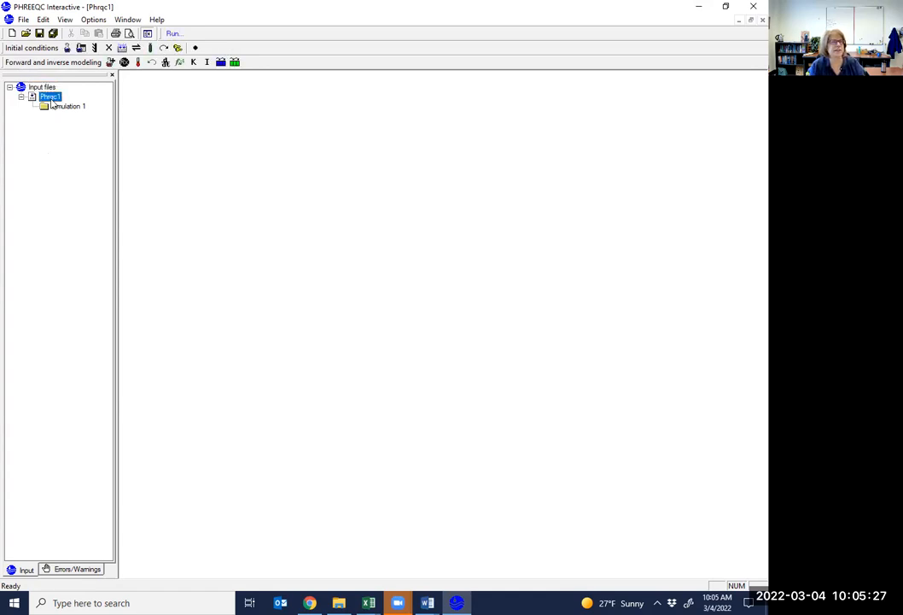
left_click(63, 107)
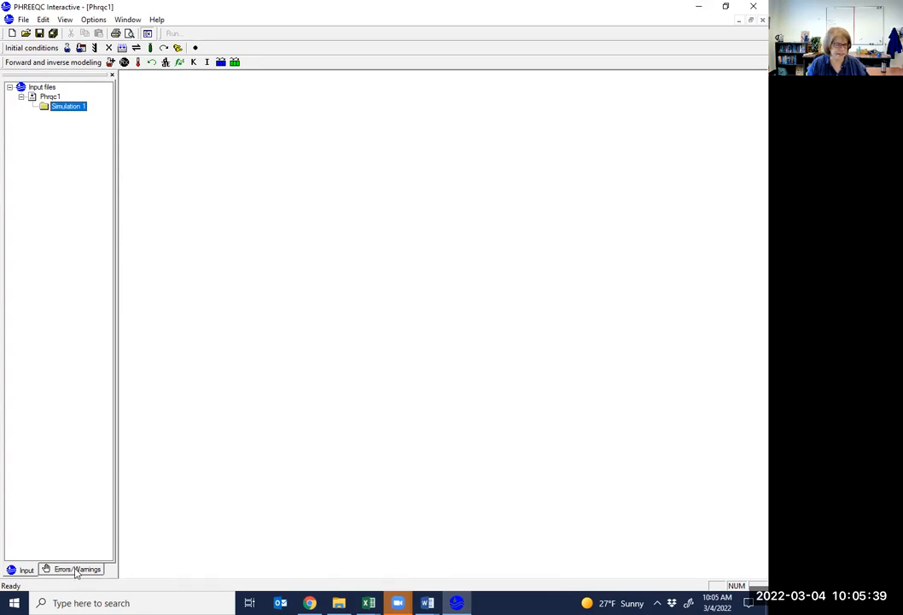
Check the errors and warnings for Phrqc1 and return to the input tree
left_click(52, 572)
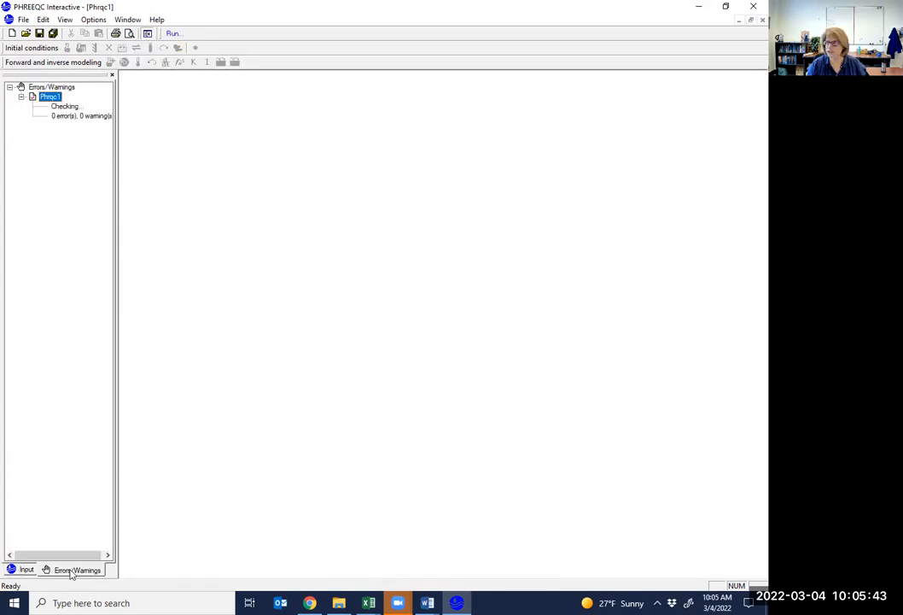
left_click(21, 571)
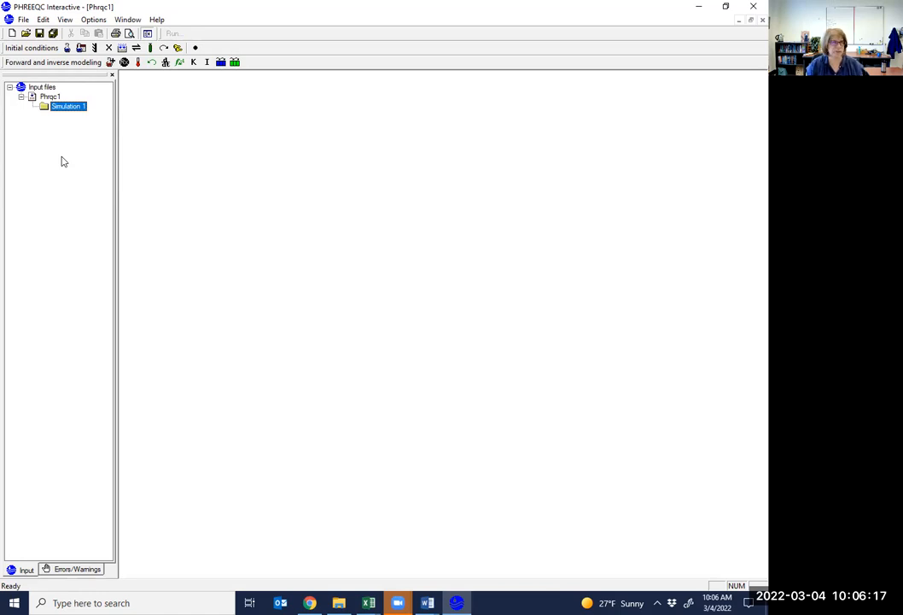
Add a SOLUTION_SPREAD block to Simulation 1, then enlarge and reposition its dialog to show all defined headings
left_click(84, 50)
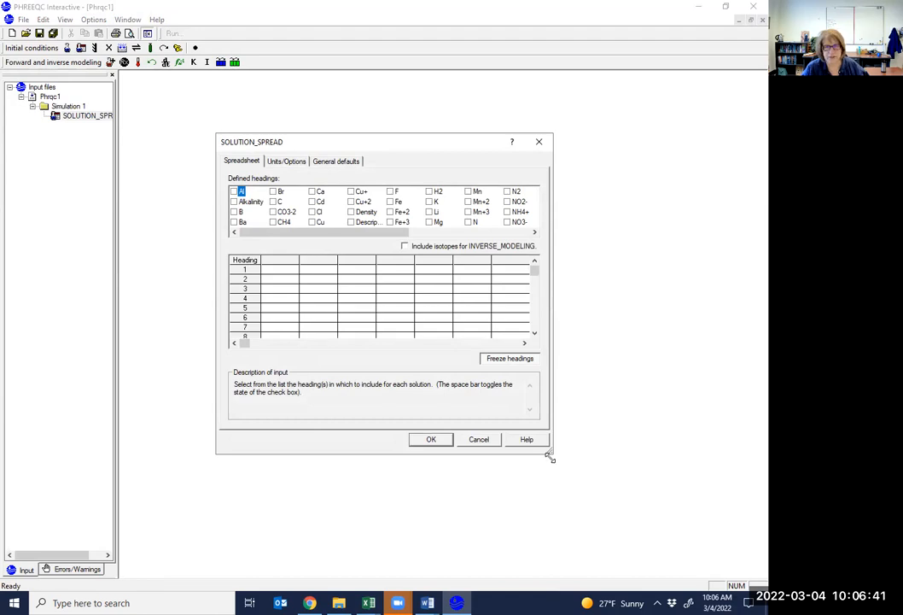
left_click_drag(551, 459, 680, 569)
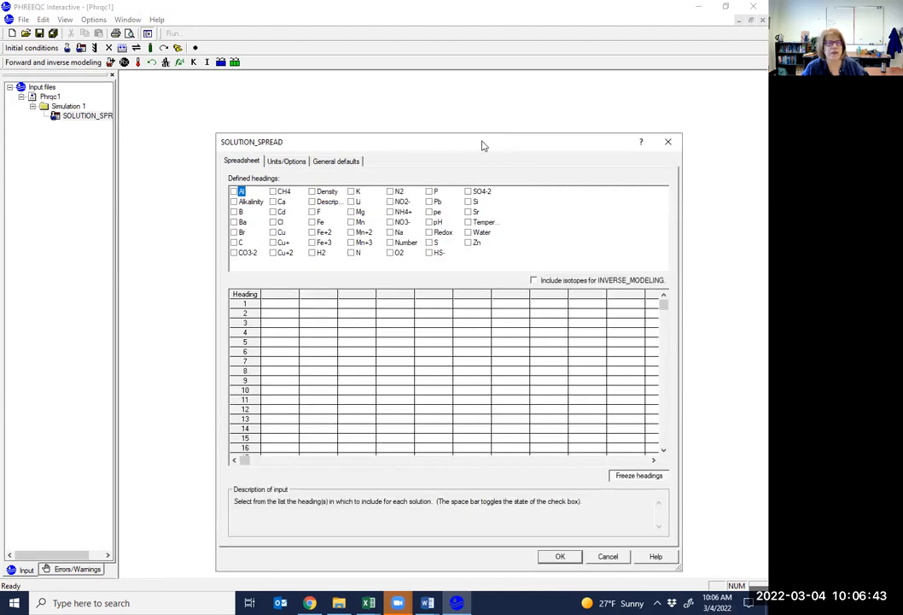
left_click_drag(482, 145, 451, 106)
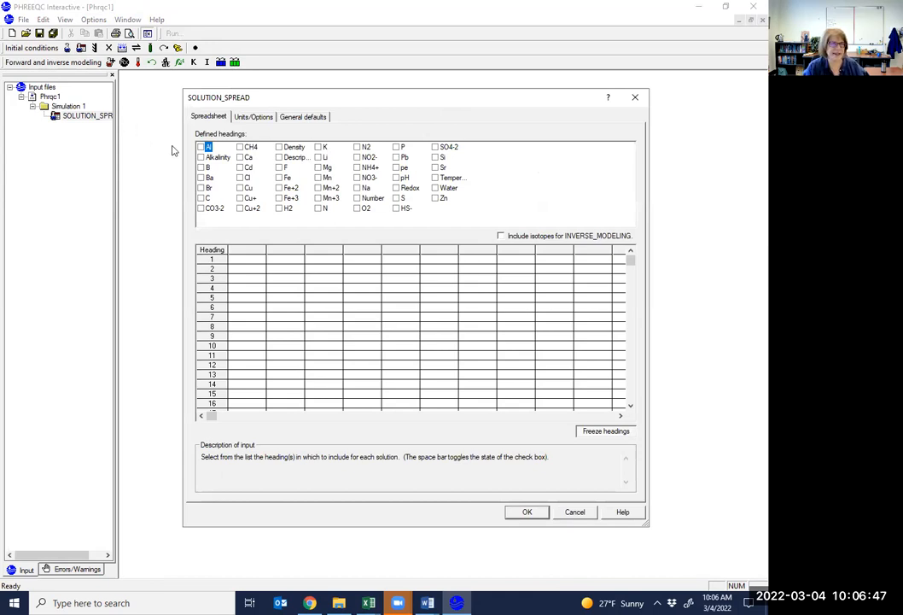
left_click(201, 147)
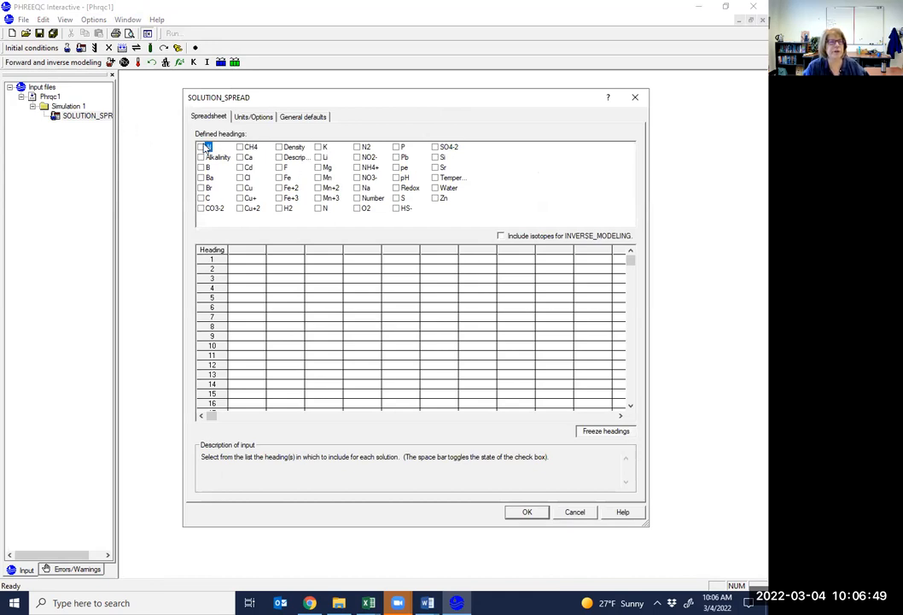
left_click(200, 158)
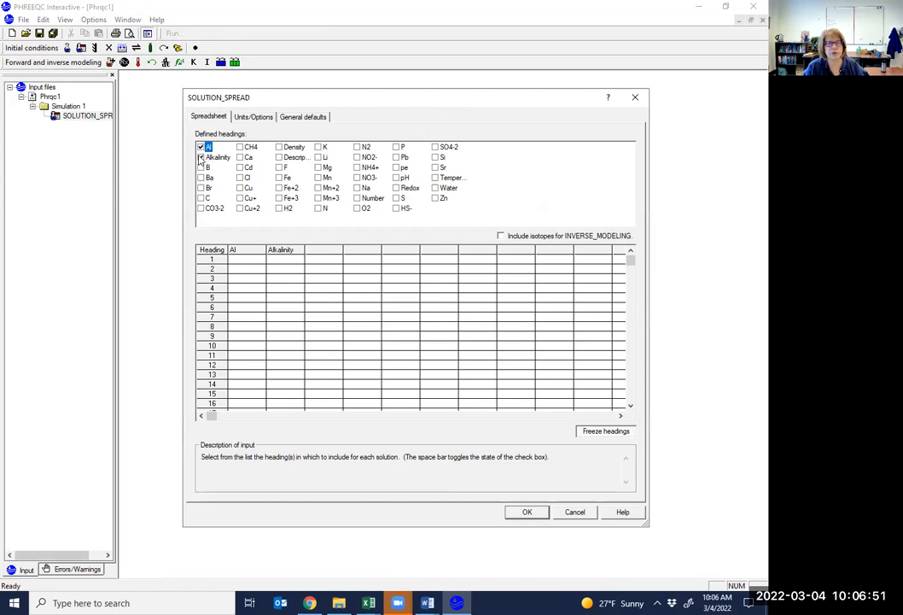
left_click(201, 168)
left_click(201, 178)
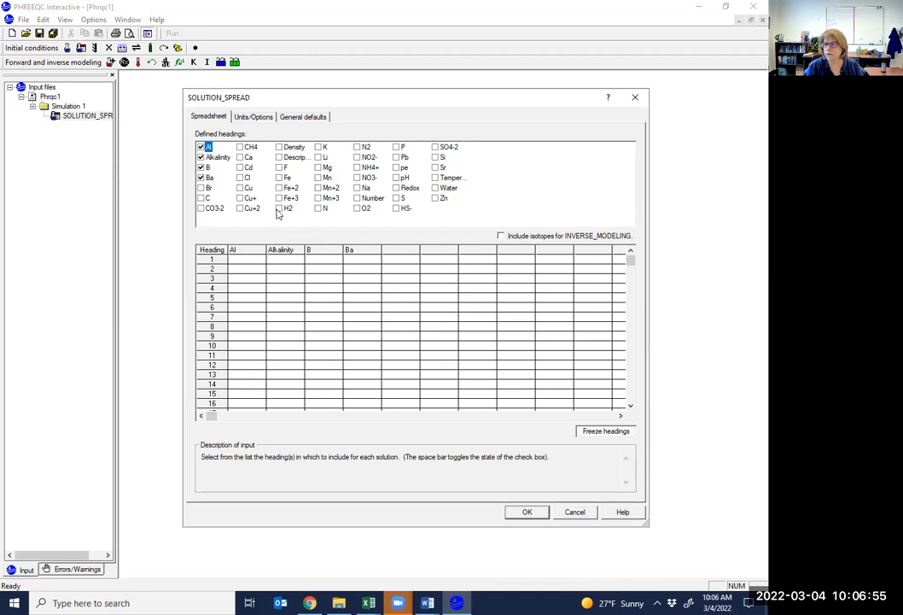
left_click(201, 175)
left_click(201, 168)
left_click(201, 157)
left_click(201, 147)
left_click(318, 167)
left_click(239, 188)
left_click(396, 188)
left_click(395, 158)
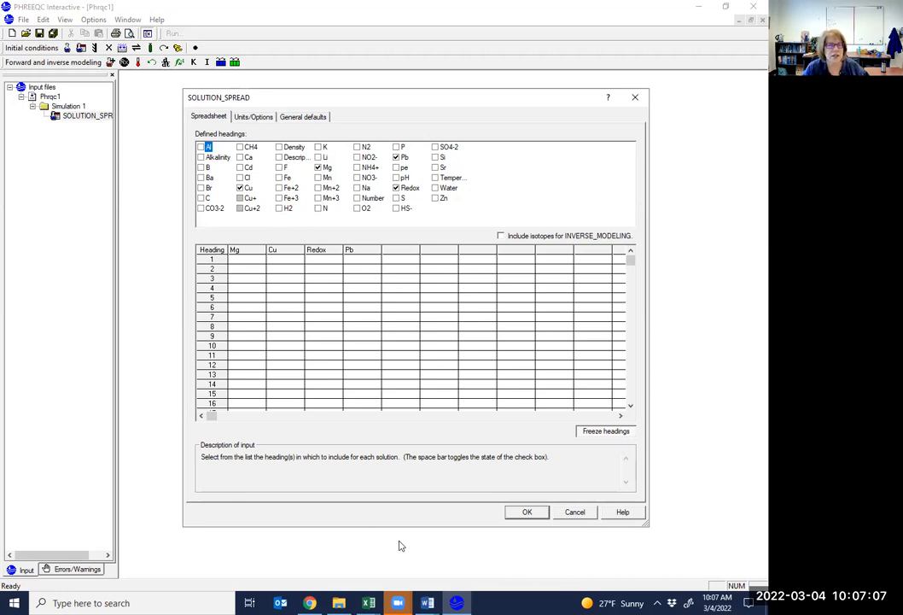
left_click(241, 189)
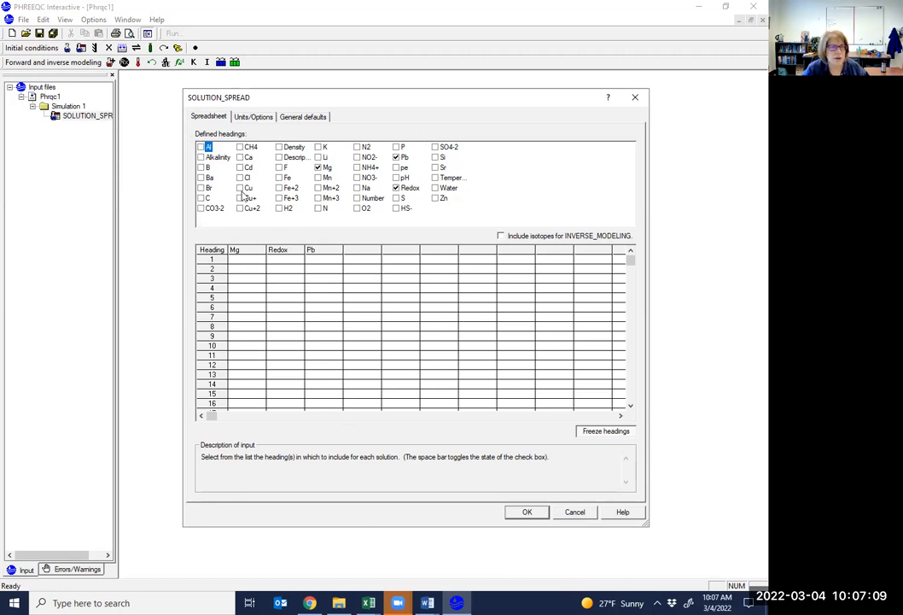
left_click(319, 168)
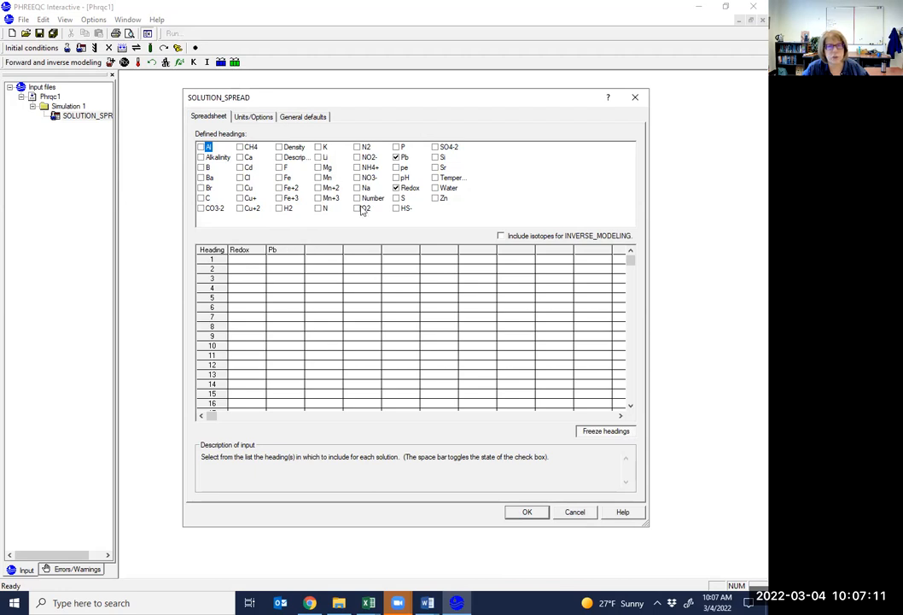
left_click(396, 188)
left_click(396, 157)
Include the spreadsheet headings Number, Ca, Mg, Alkalinity, Temperature and pH, in that order
left_click(357, 198)
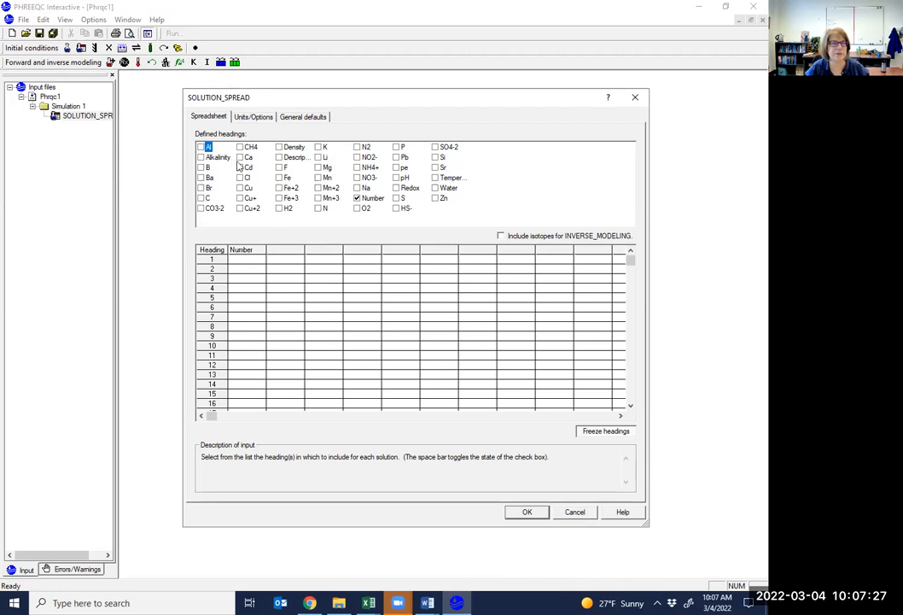
left_click(240, 157)
left_click(318, 167)
left_click(201, 157)
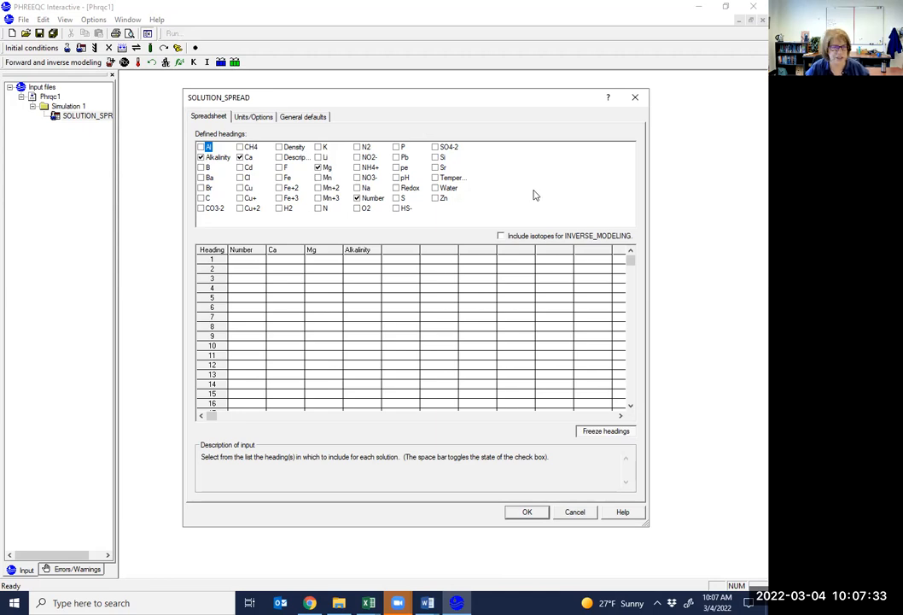
left_click(435, 177)
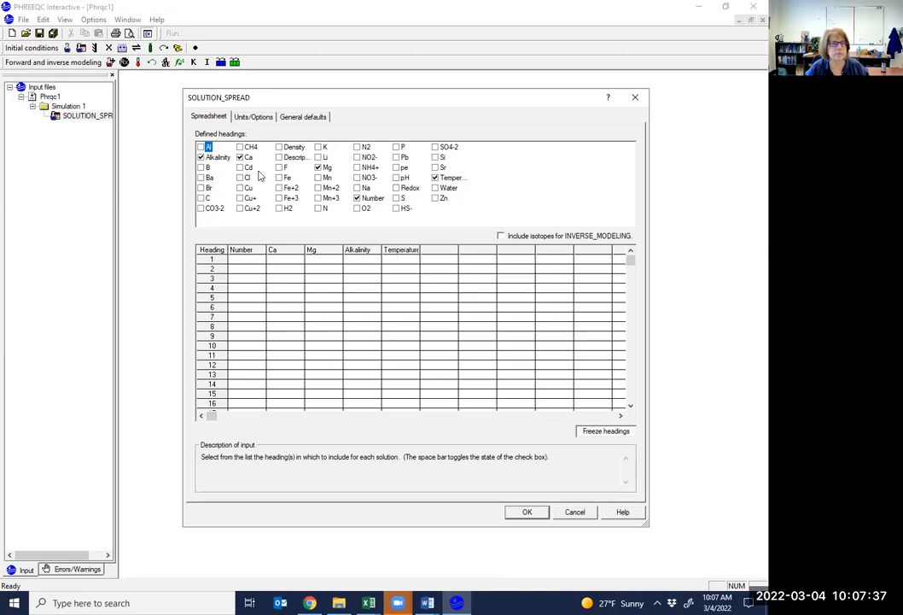
left_click(397, 177)
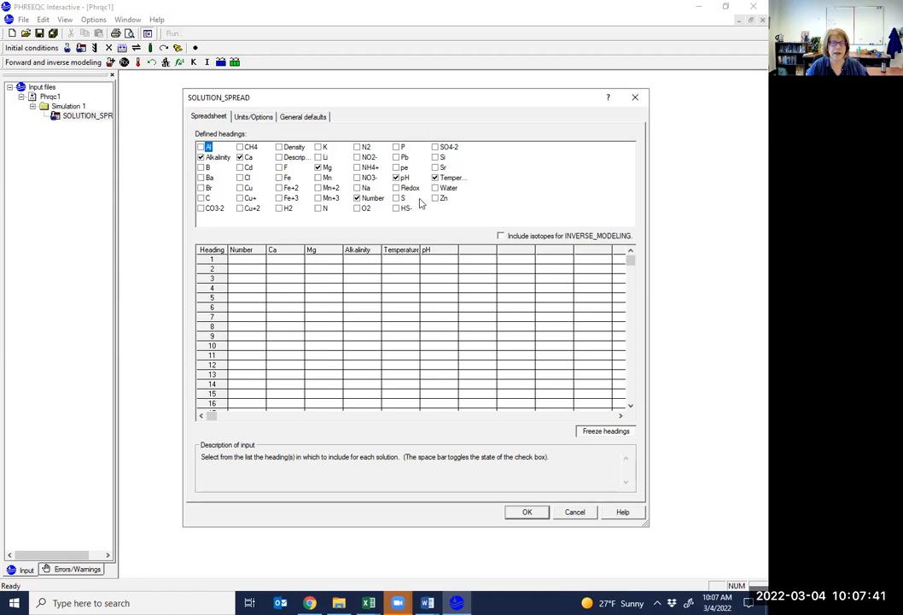
left_click(403, 251)
left_click_drag(405, 254, 276, 245)
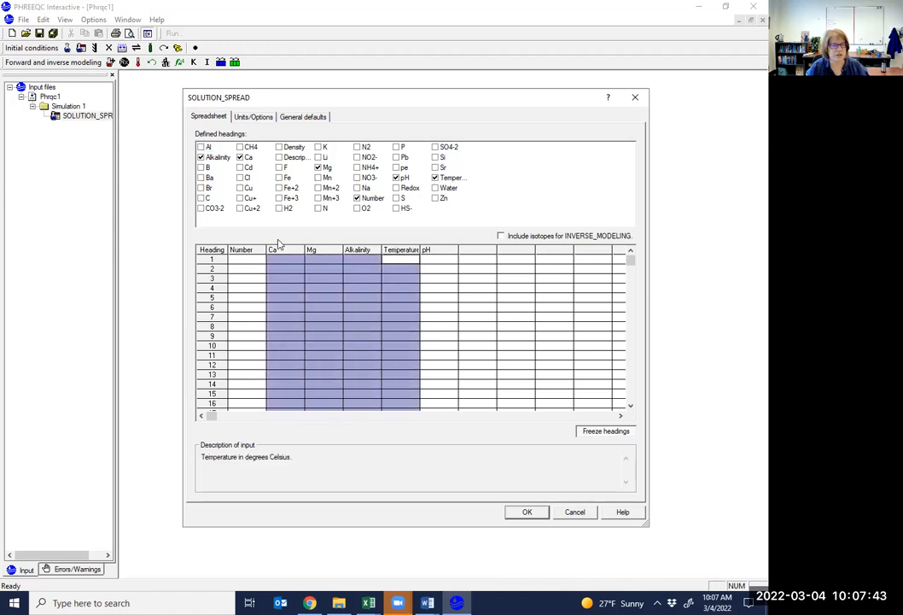
left_click(513, 197)
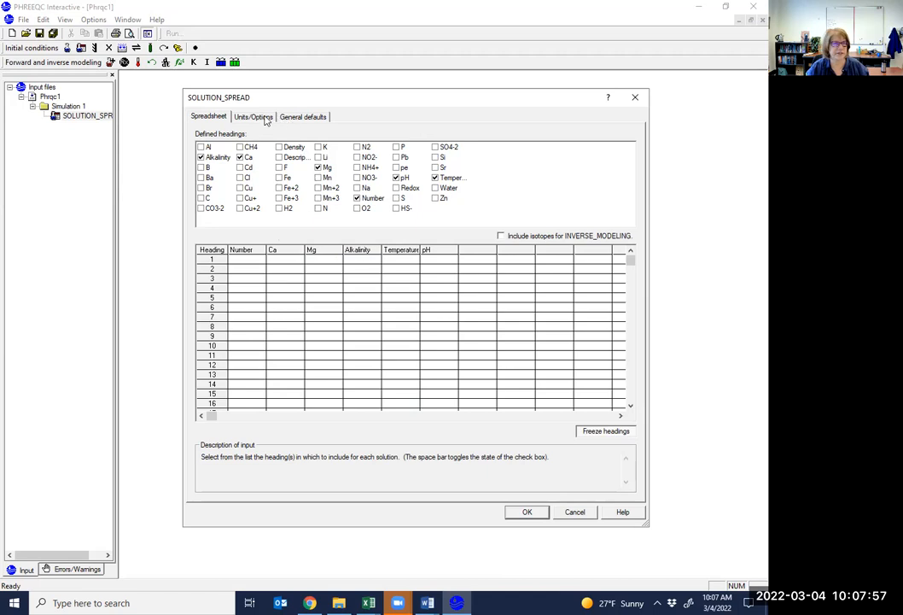
Set the default concentration units of the SOLUTION_SPREAD block to mg/L
left_click(292, 119)
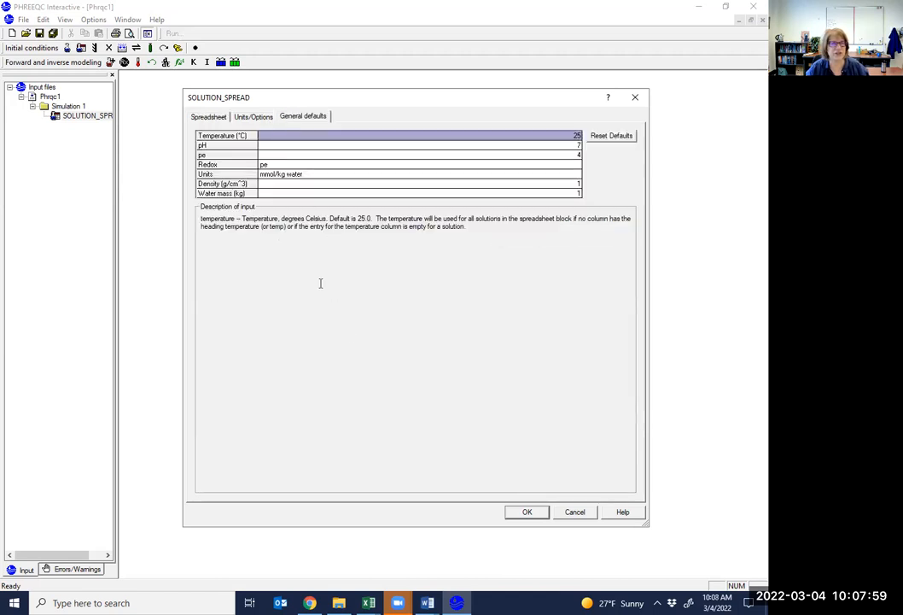
left_click(312, 175)
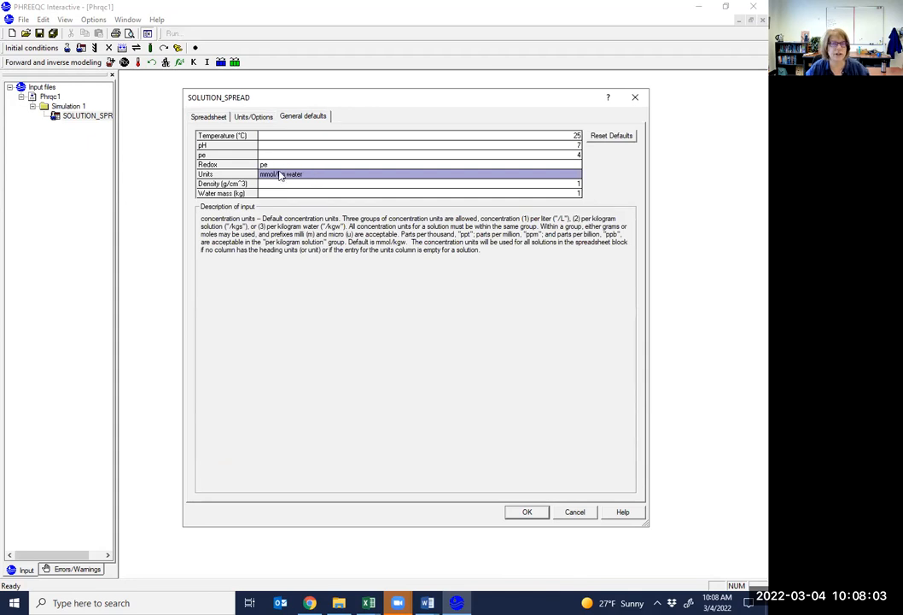
left_click(281, 175)
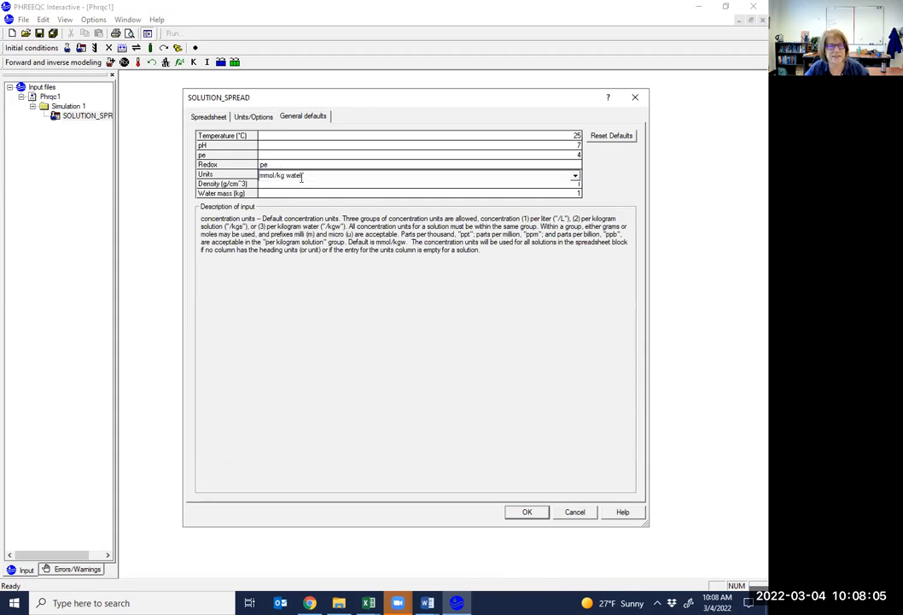
left_click(575, 175)
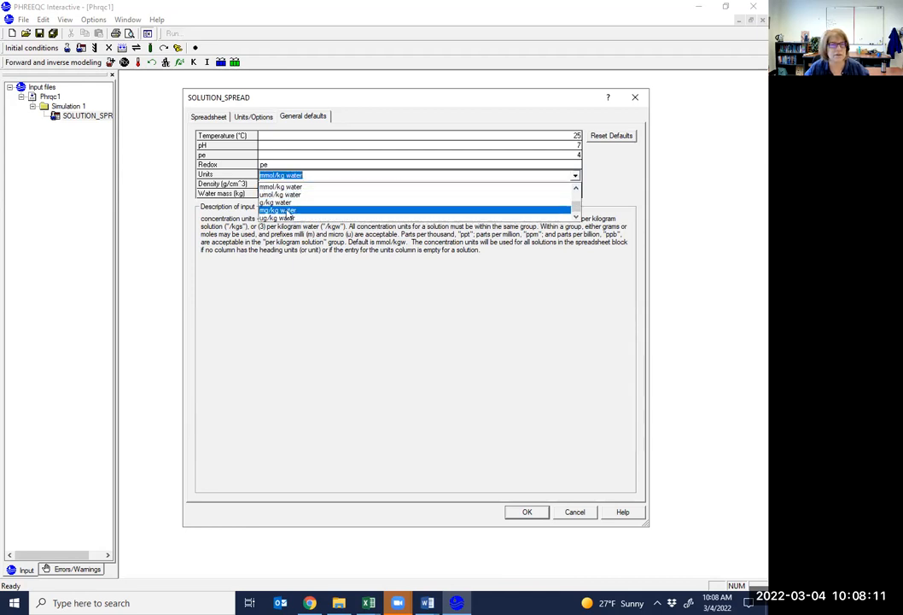
scroll(288, 215, "down", 4)
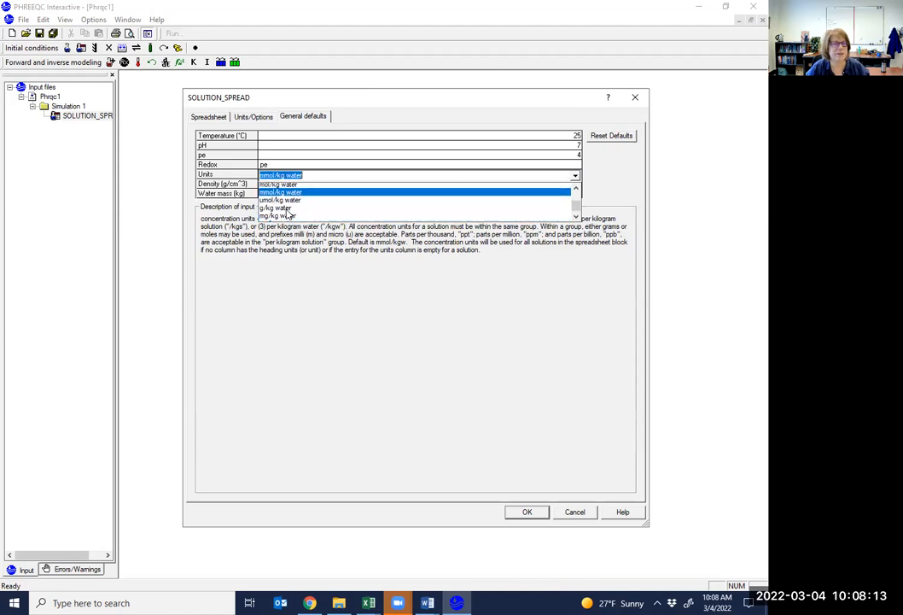
scroll(288, 215, "up", 9)
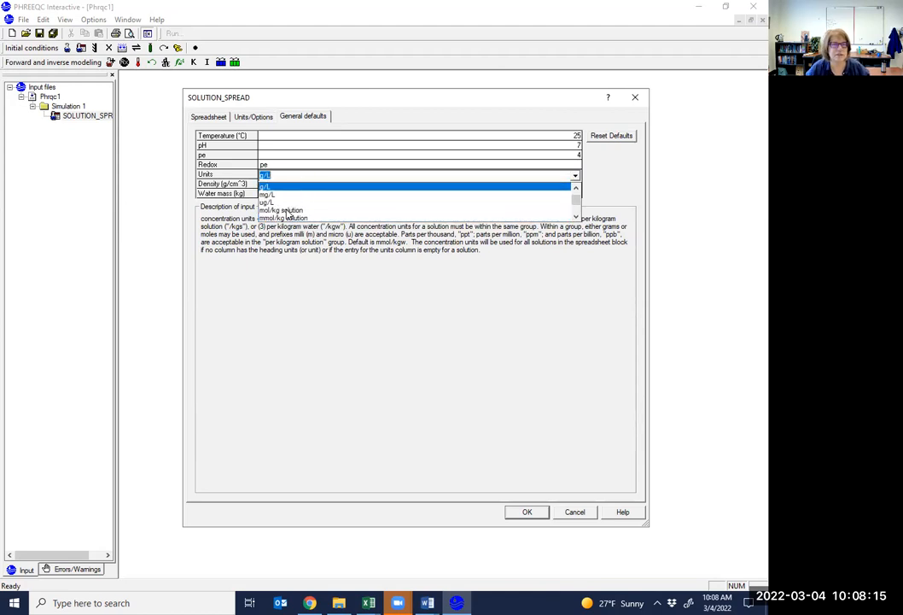
scroll(288, 215, "down", 2)
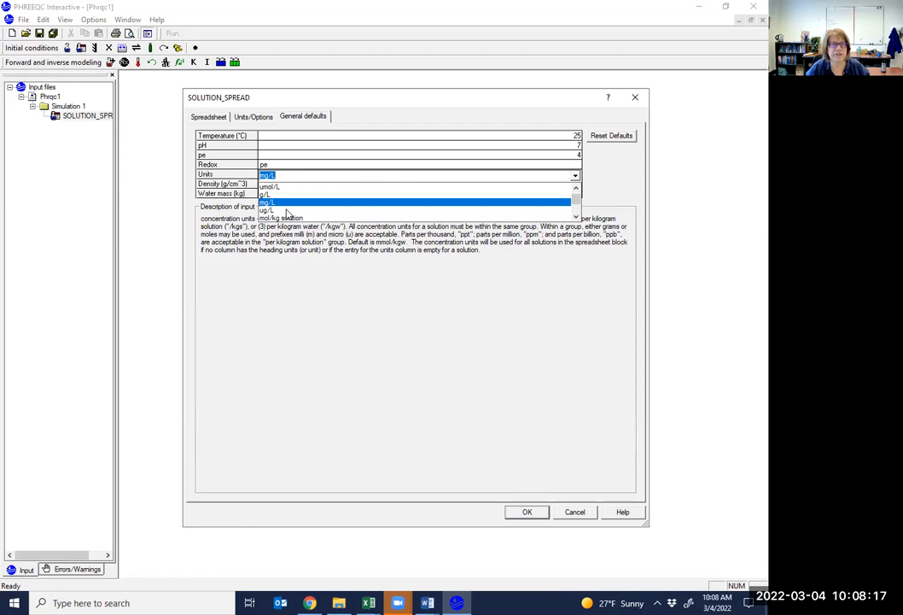
key("Return")
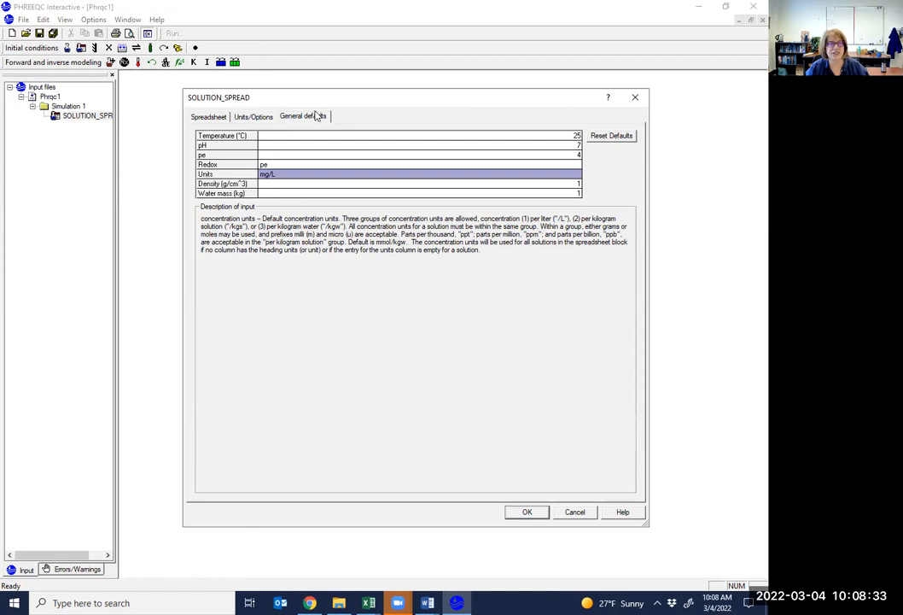
Set the element-specific concentration units for Alkalinity to meq/L
left_click(249, 116)
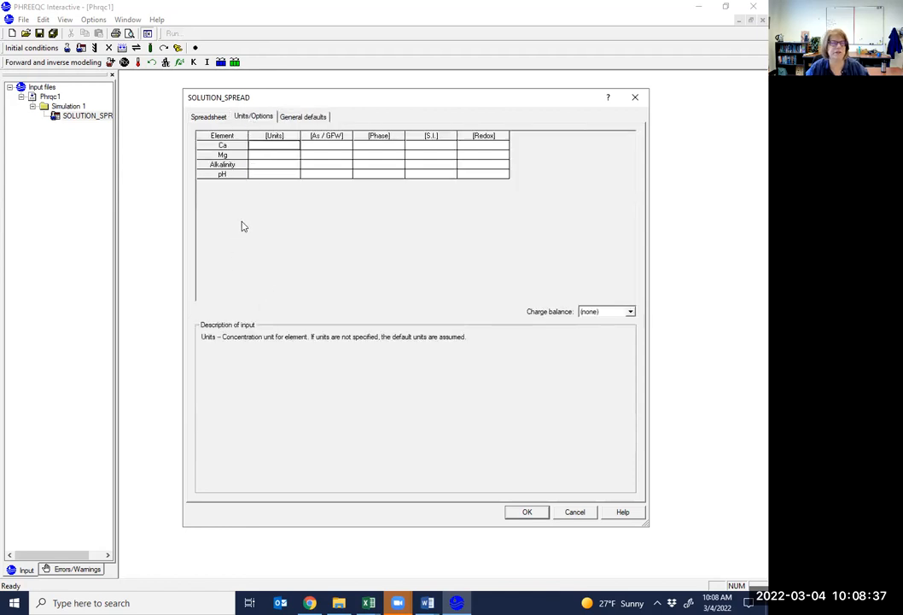
left_click(253, 166)
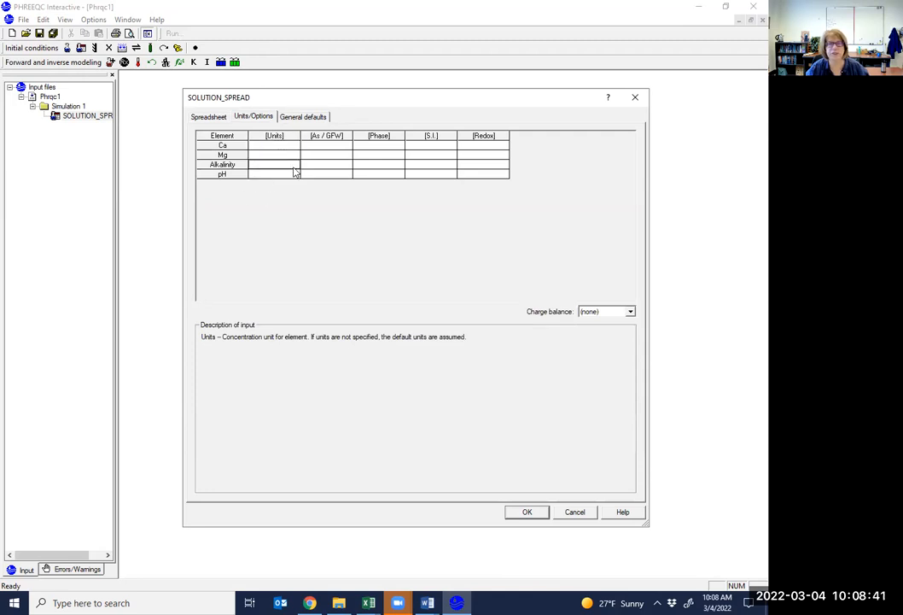
left_click(290, 167)
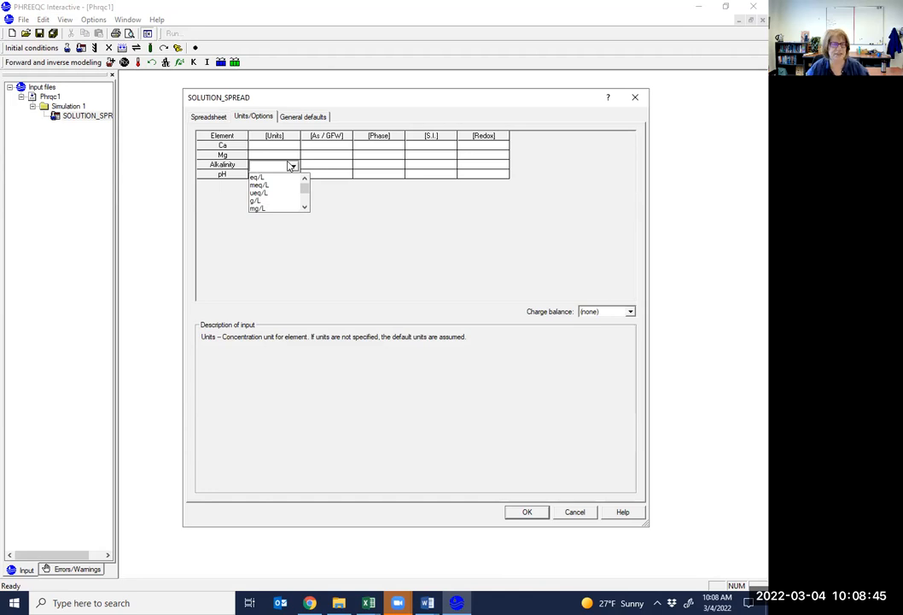
left_click(284, 185)
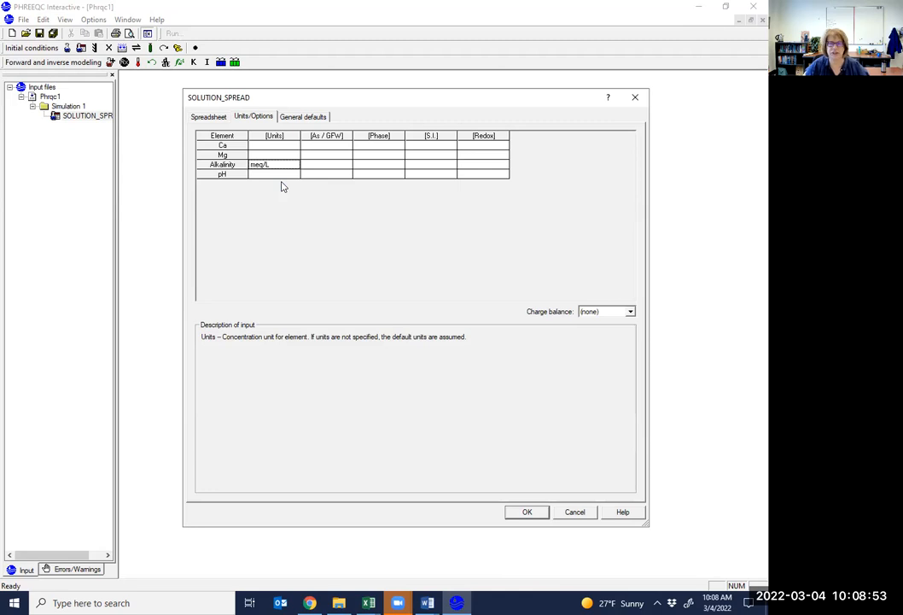
Review the charge balance choices without changing the setting, and return to the solution spreadsheet with its headings
left_click(631, 312)
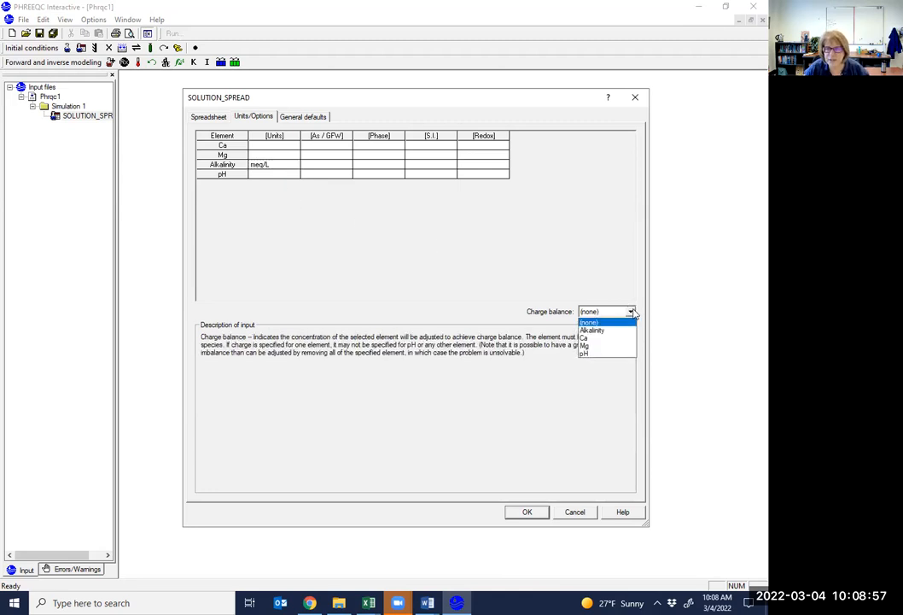
left_click(632, 313)
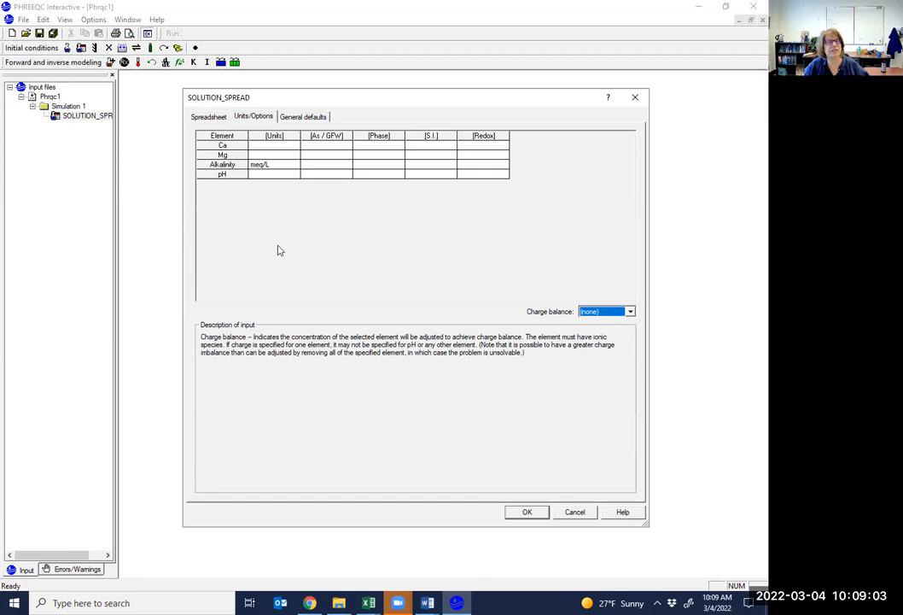
left_click(211, 117)
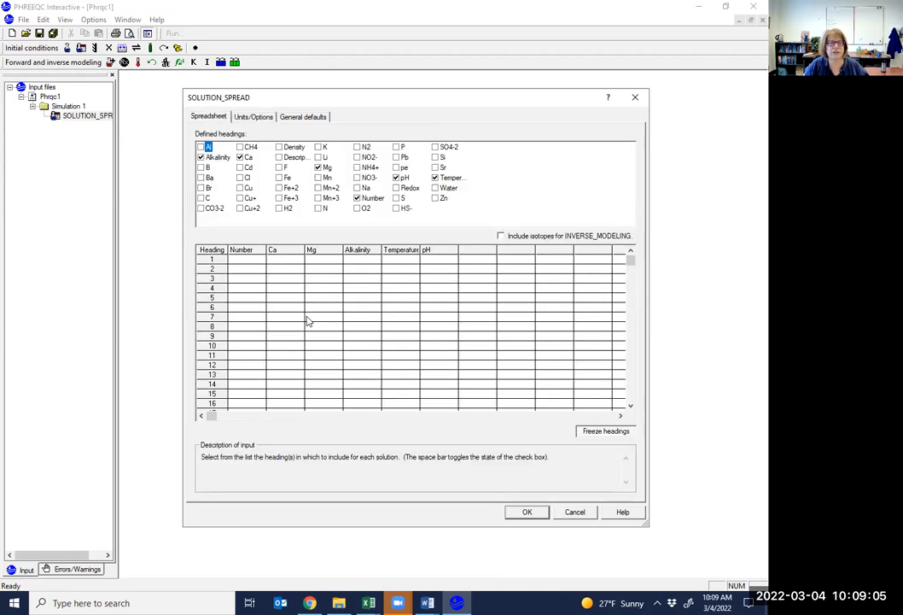
Switch to File Explorer and open Assign#2_KarstGeochem_DATA.xlsx in Excel from the Caves Karst 2022 > Assignments > Assign#2 CarbGeochem folder
left_click(368, 602)
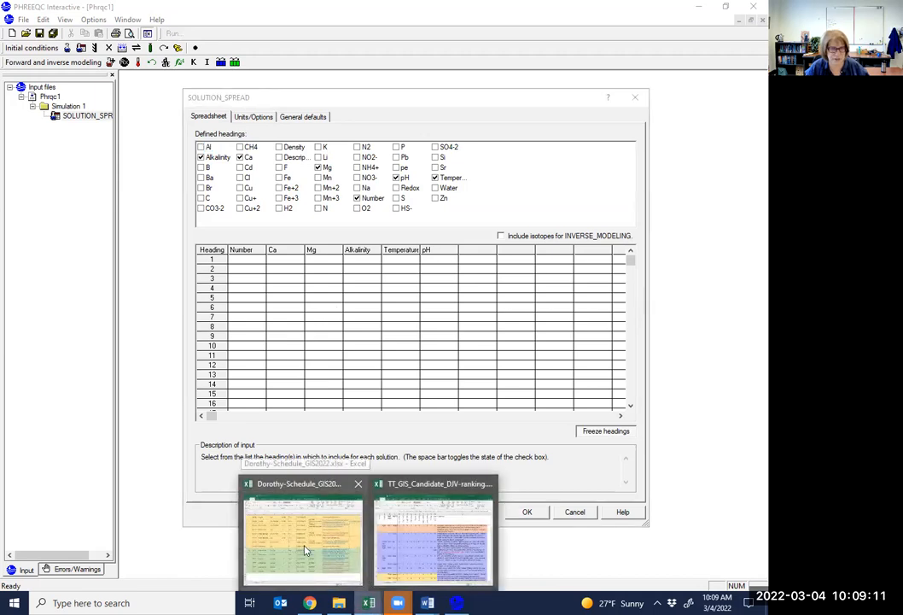
left_click(340, 602)
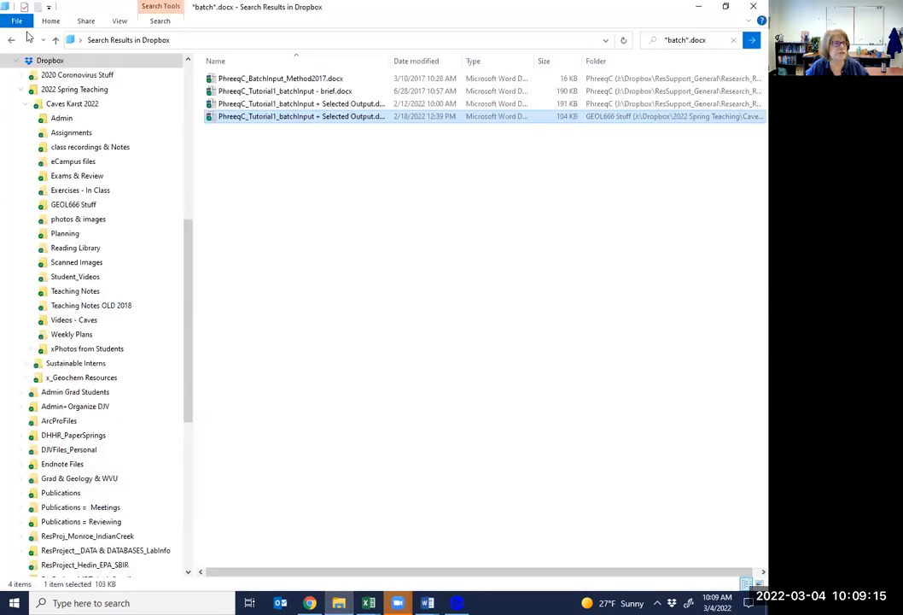
left_click(64, 105)
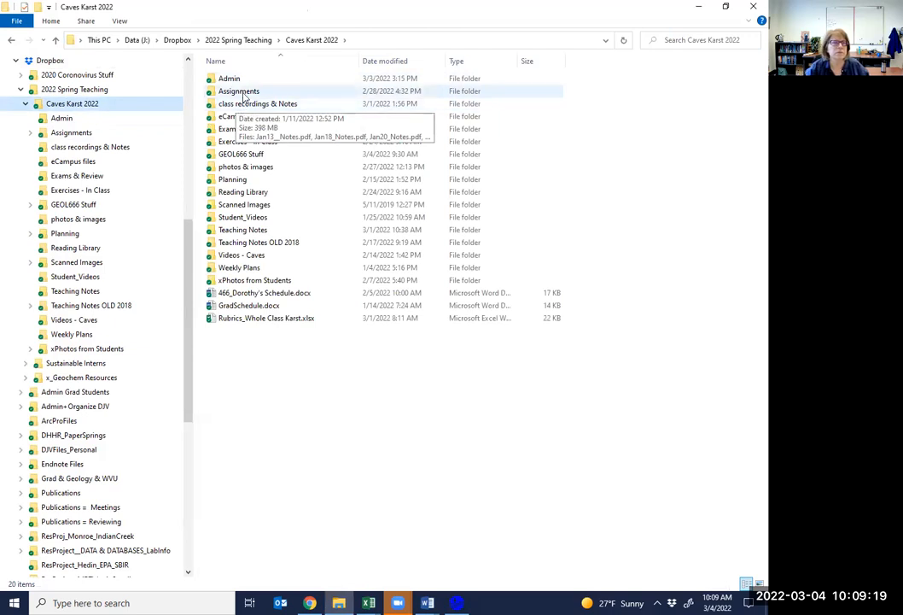
double_click(242, 92)
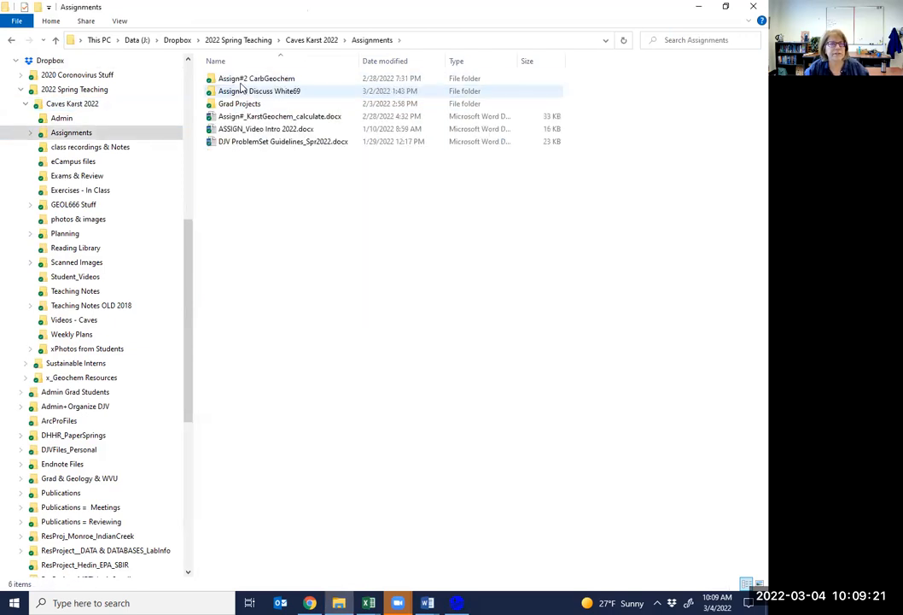
double_click(240, 79)
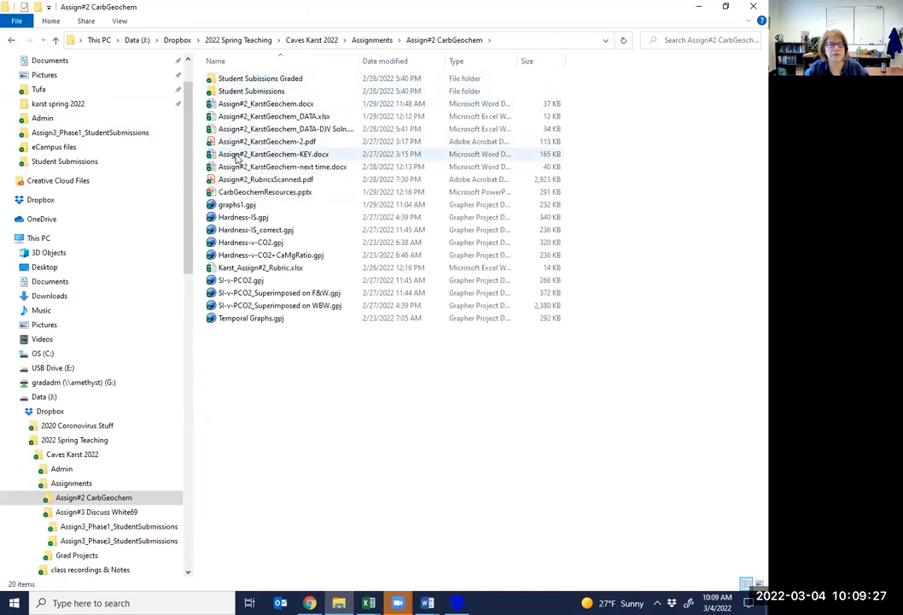
left_click(236, 116)
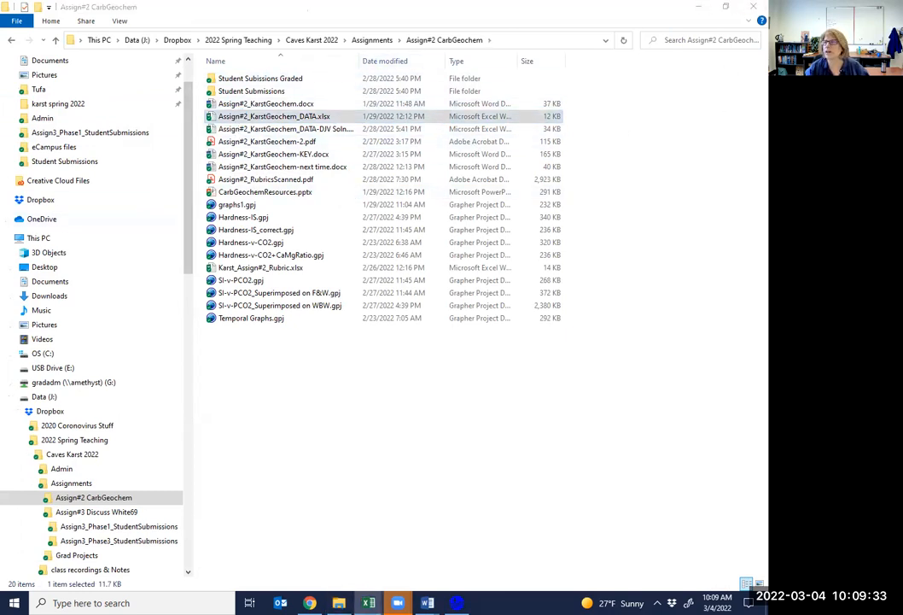
left_click(697, 8)
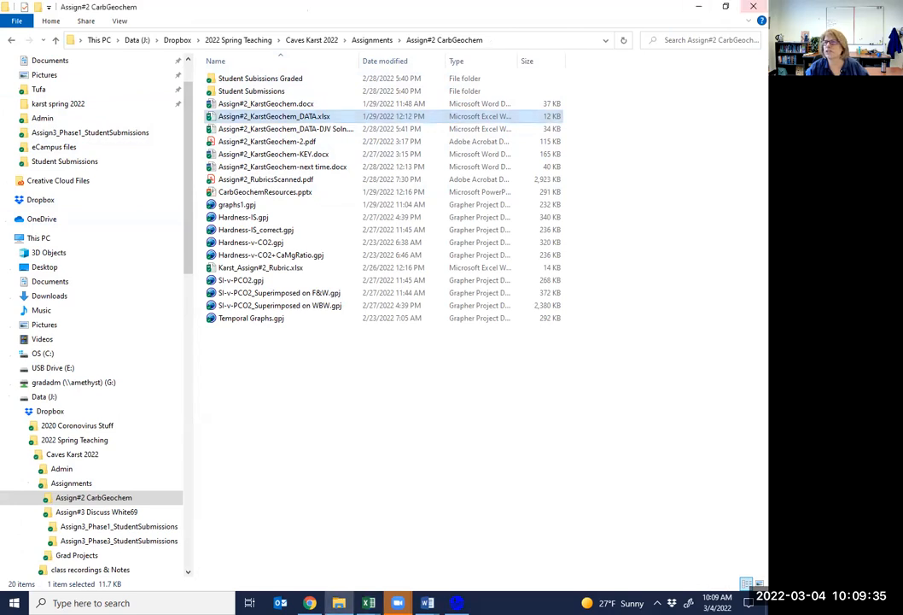
left_click(699, 6)
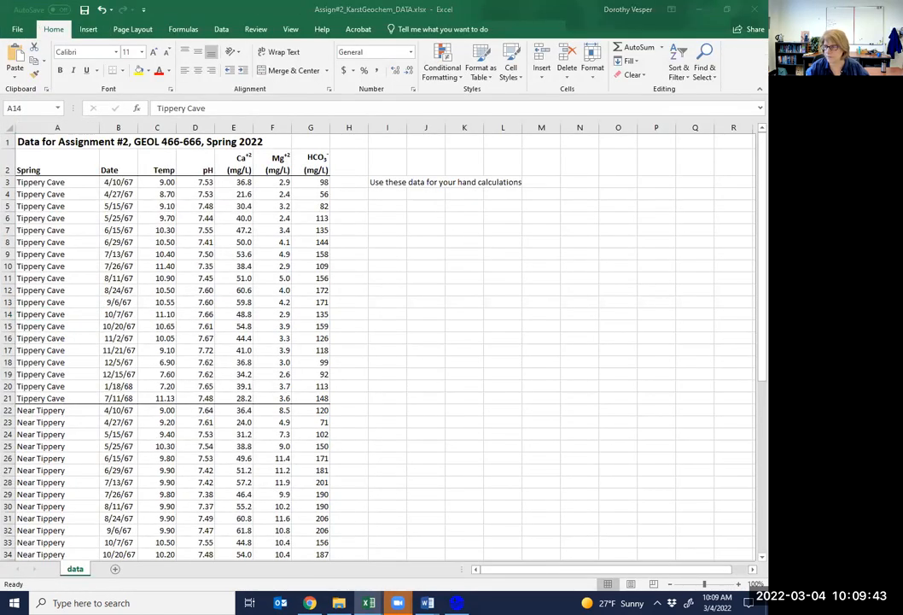
left_click(182, 298)
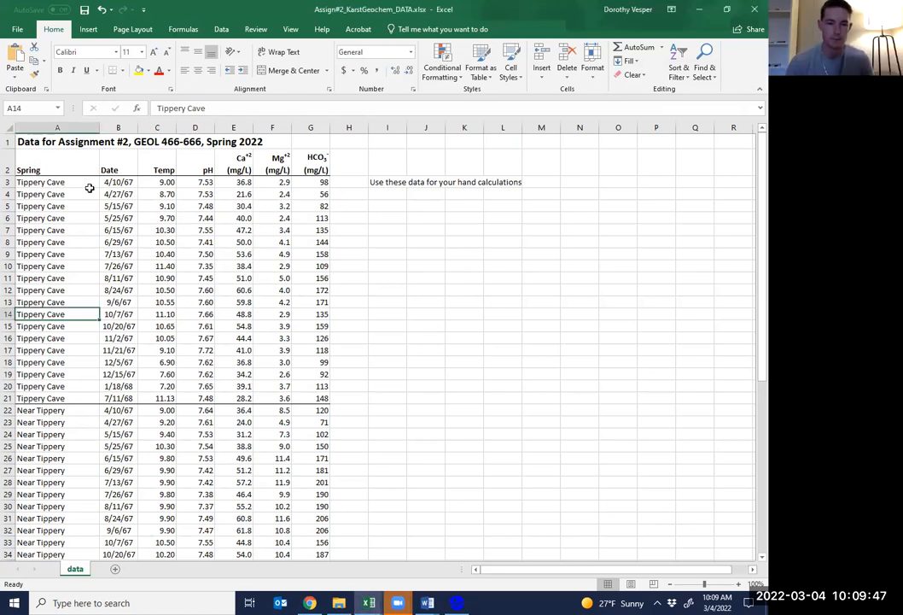
Insert a blank column between the Date and Temp columns
left_click(125, 126)
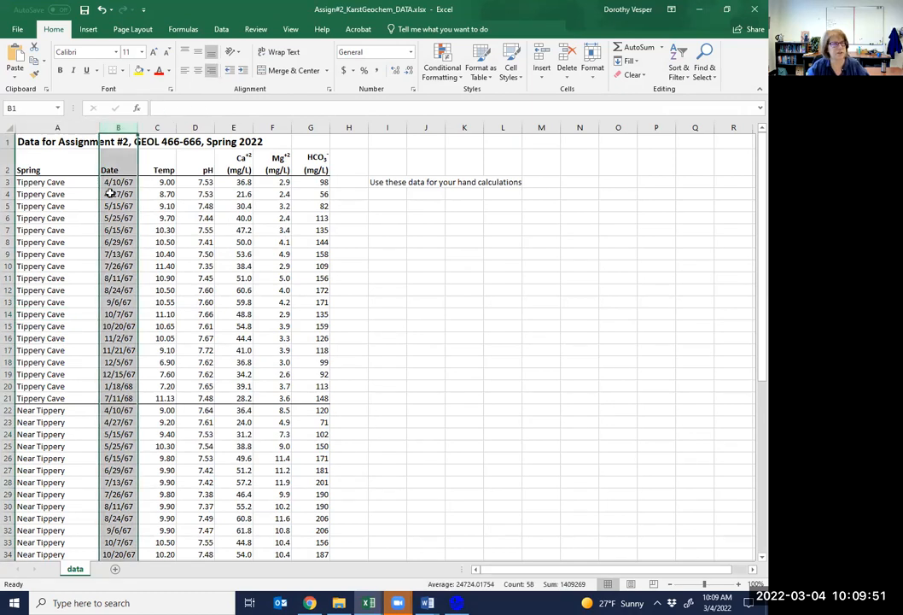
left_click(160, 126)
right_click(160, 126)
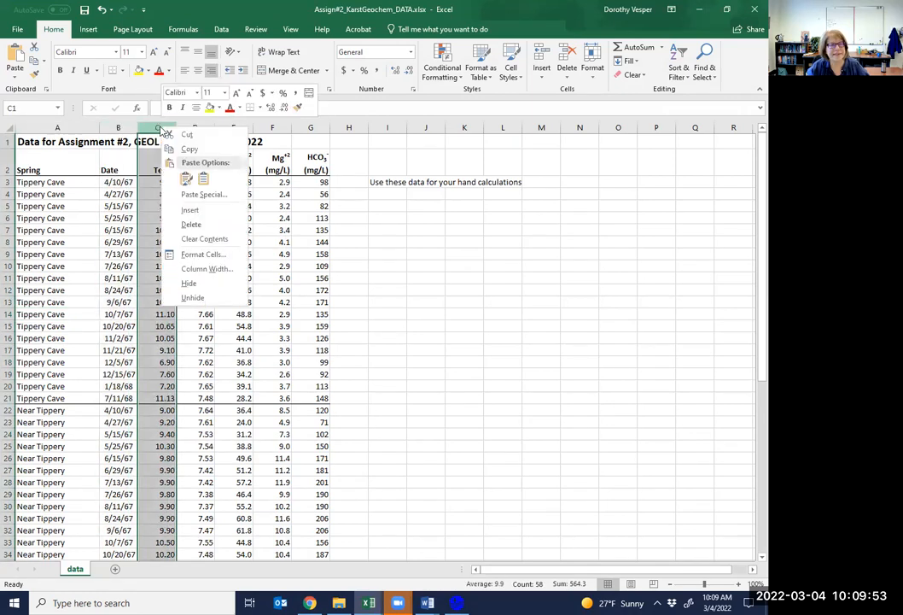
left_click(193, 208)
Try the formula =A3=B3 in cell C3 to combine the spring name and date
left_click(157, 182)
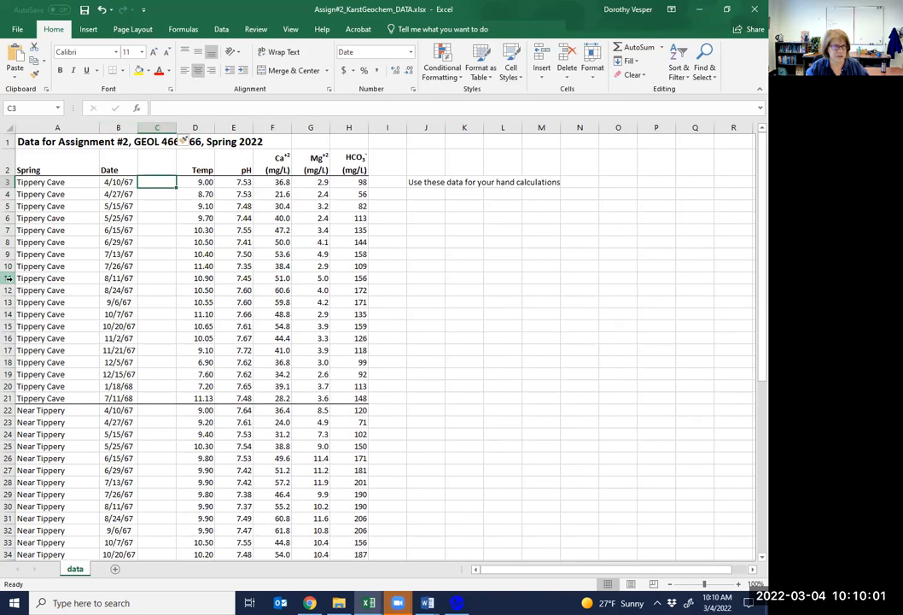
type("=")
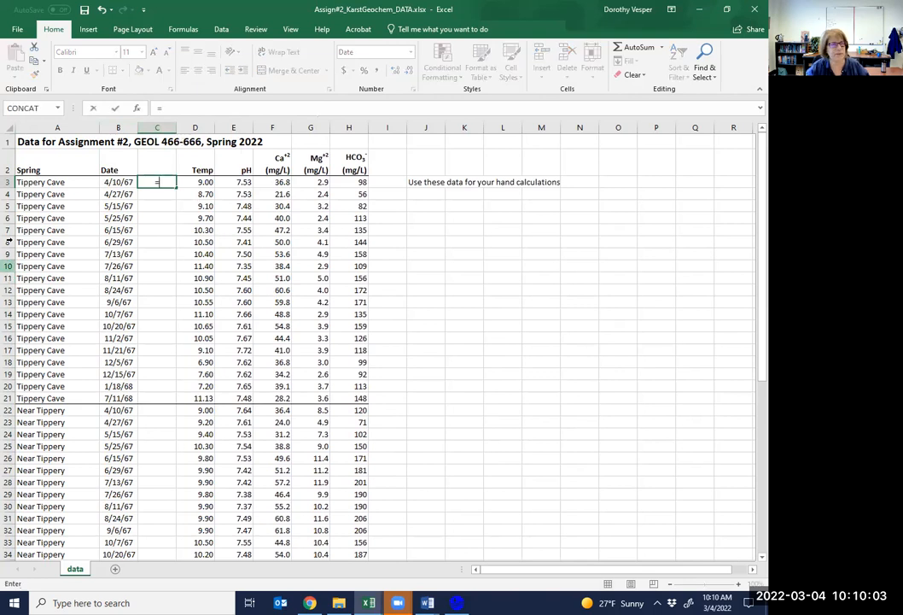
left_click(40, 184)
type("=")
left_click(124, 181)
key("Return")
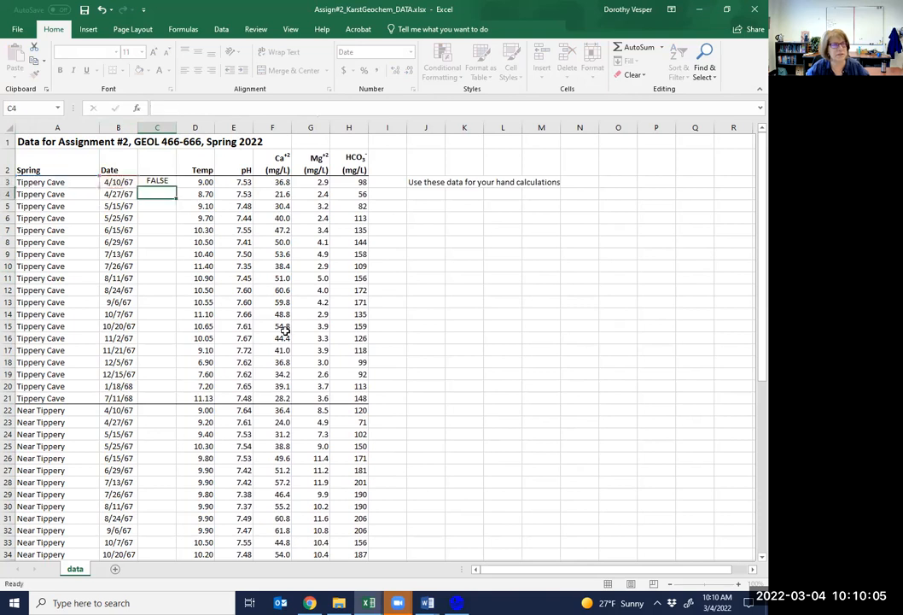
Build a CONCAT function in cell C3 that joins the spring name in A3, a space and the date in B3
key("Up")
type("=conc")
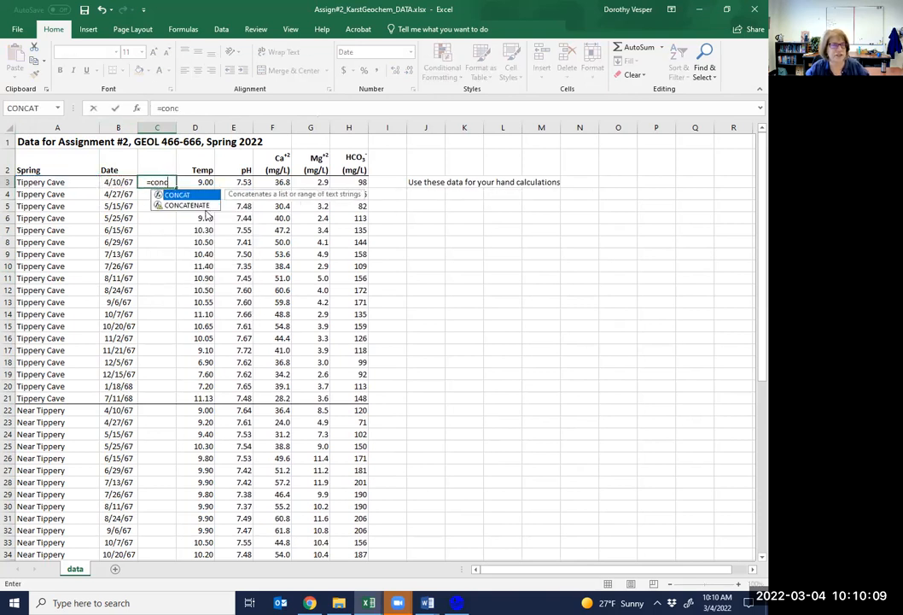
key("Down")
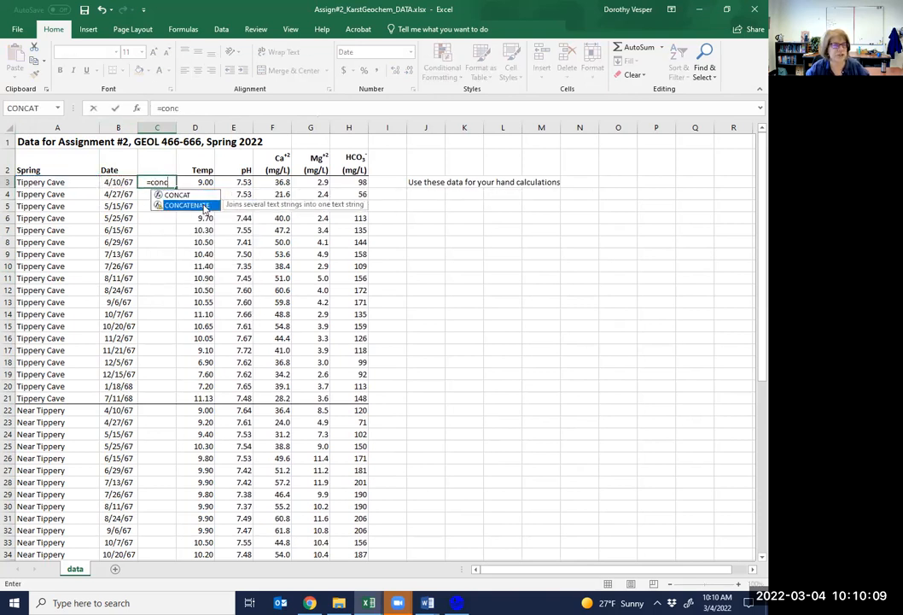
left_click(182, 109)
left_click(33, 109)
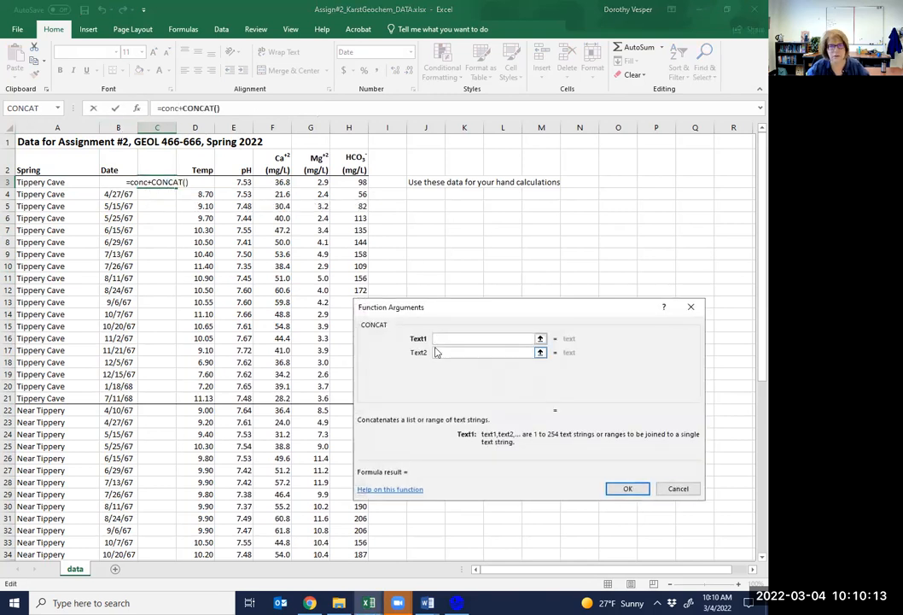
left_click(51, 182)
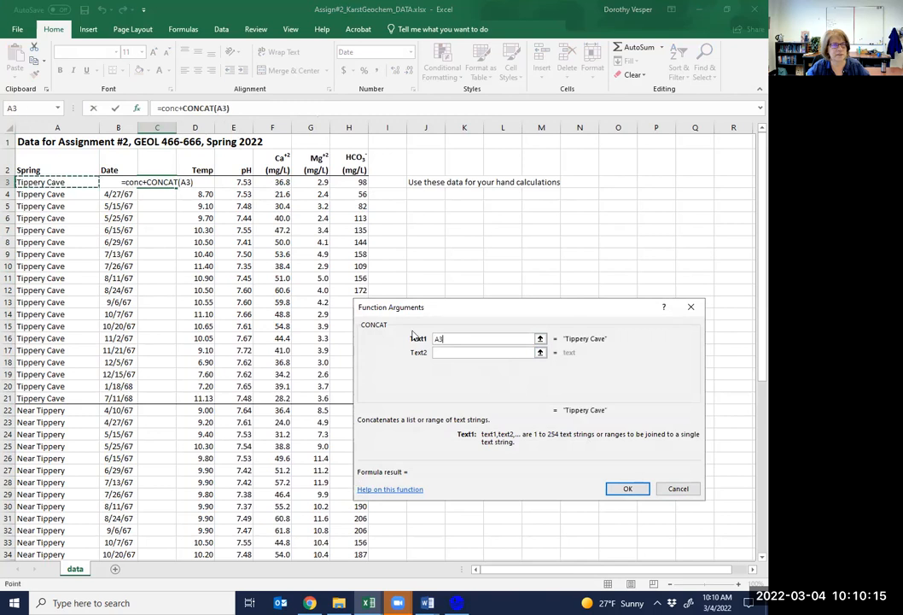
left_click(478, 352)
type("\" \"")
left_click(455, 369)
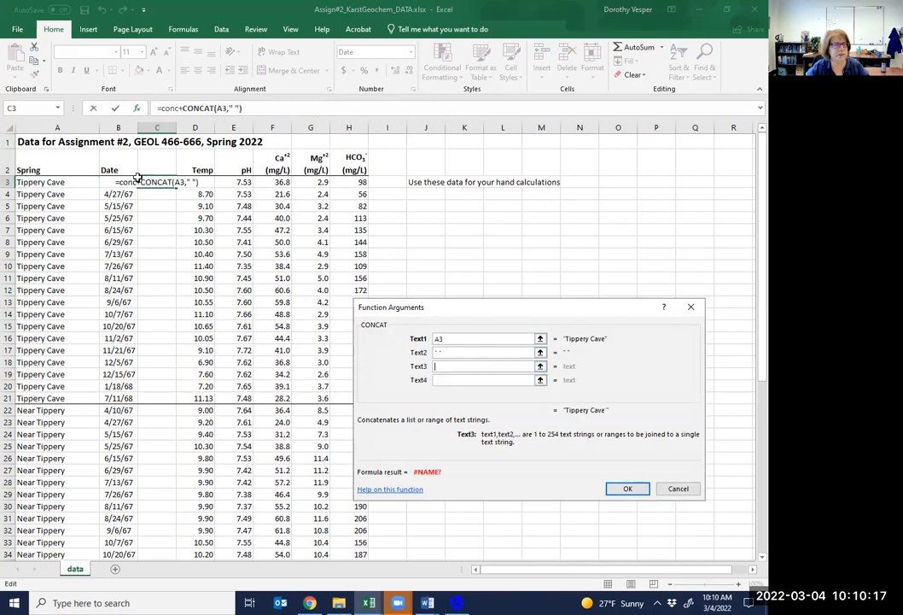
left_click(105, 180)
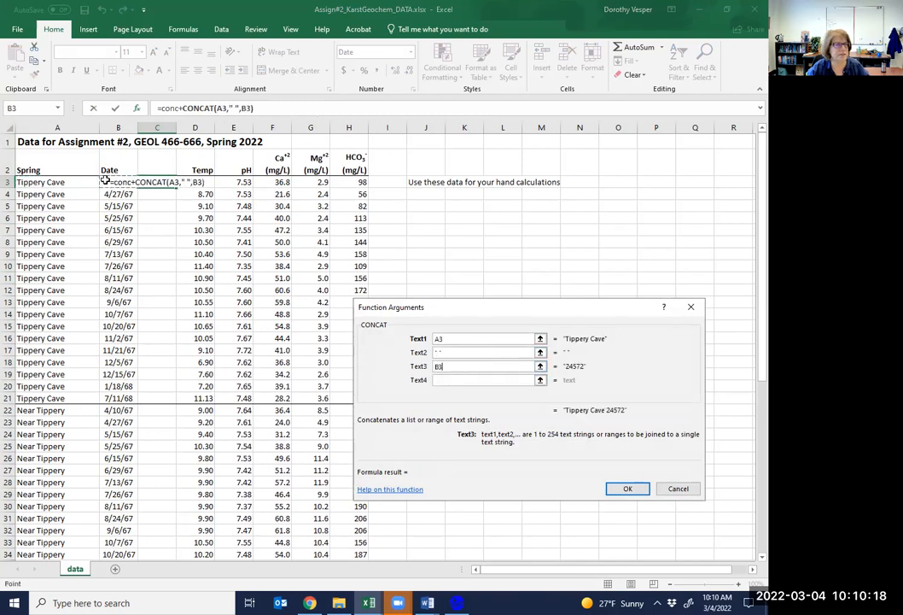
Remove the stray "conc+" from the formula in C3, leaving =CONCAT(A3," ",B3), and accept it
double_click(166, 108)
key("Delete")
key("Delete")
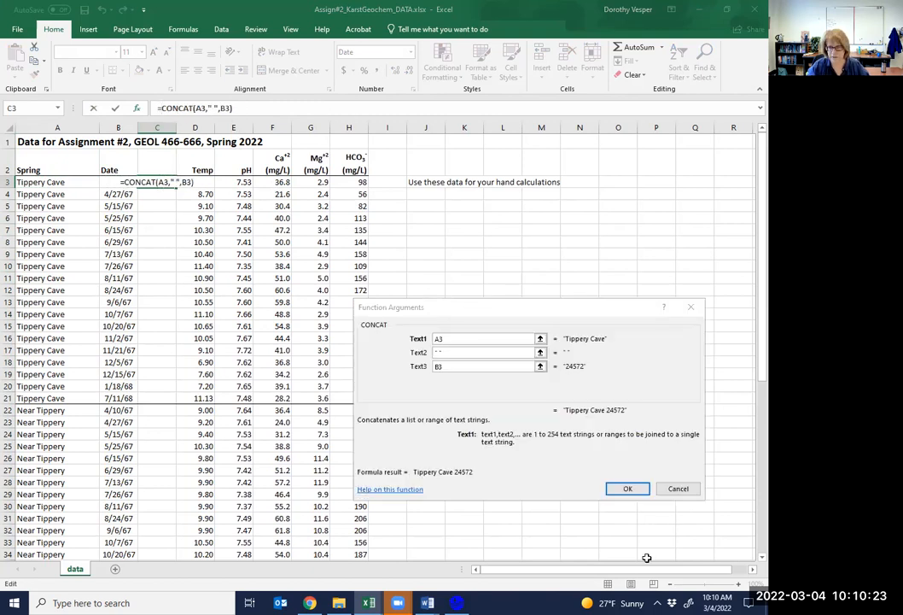
left_click(628, 488)
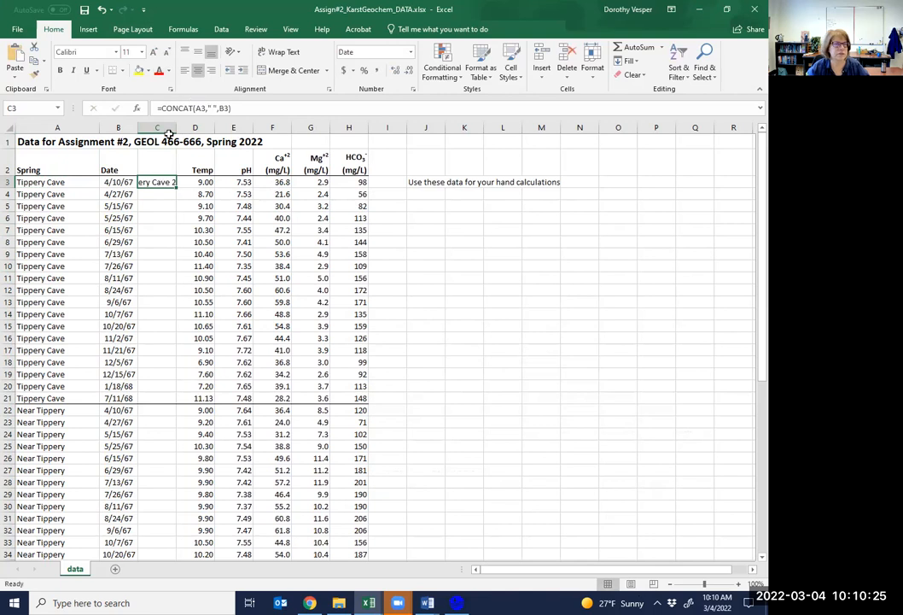
Widen column C to fit the combined labels and fill the CONCAT formula from C3 down to row 59
left_click_drag(176, 128, 265, 130)
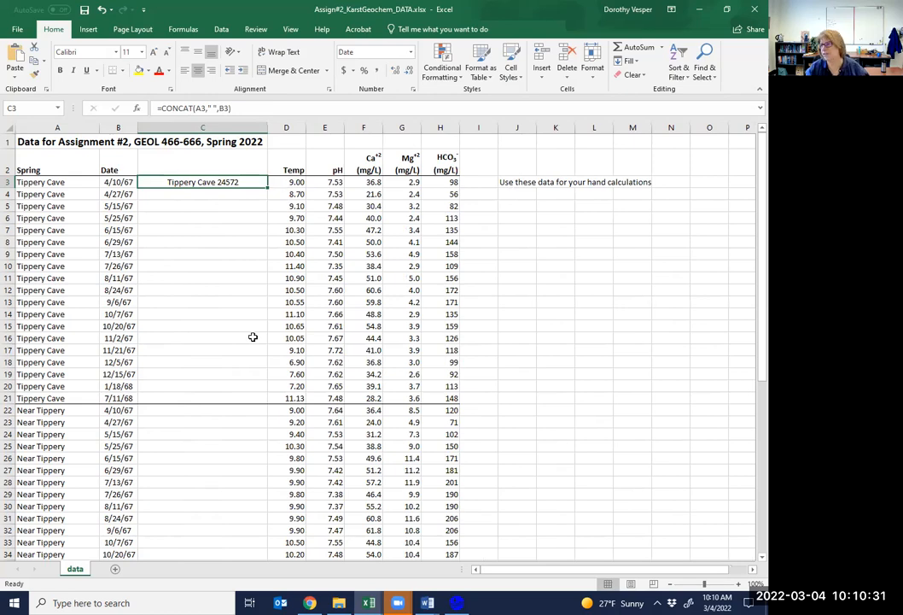
left_click_drag(176, 181, 202, 539)
key("ctrl+d")
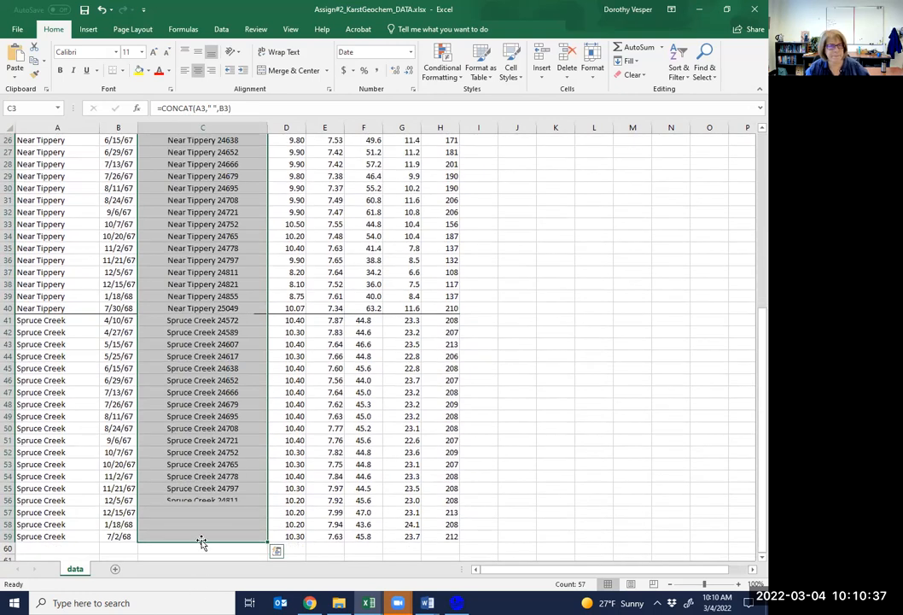
scroll(218, 397, "up", 8)
left_click(206, 299)
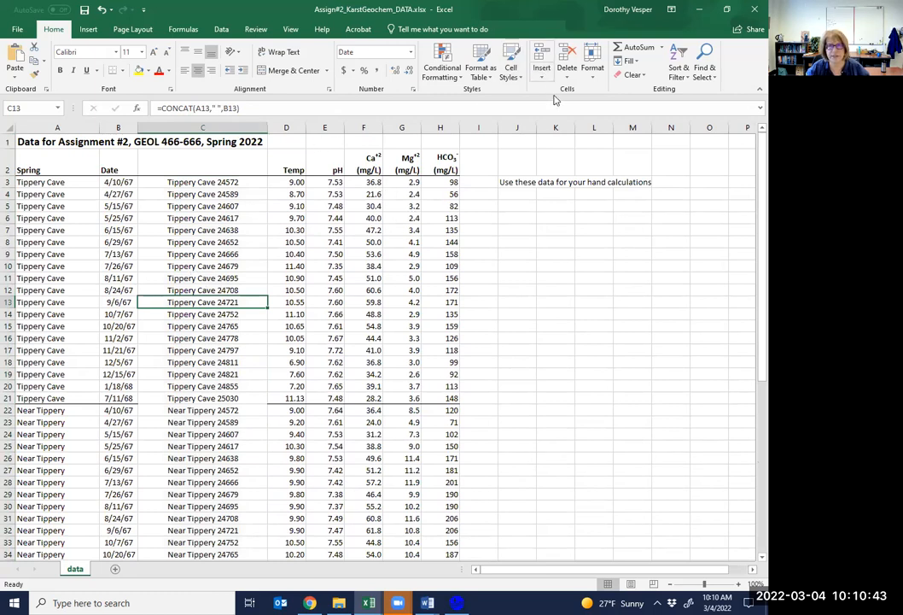
Save the workbook in the same folder as a new copy named Assign#2_KarstGeochem_DATA_v2
left_click(510, 229)
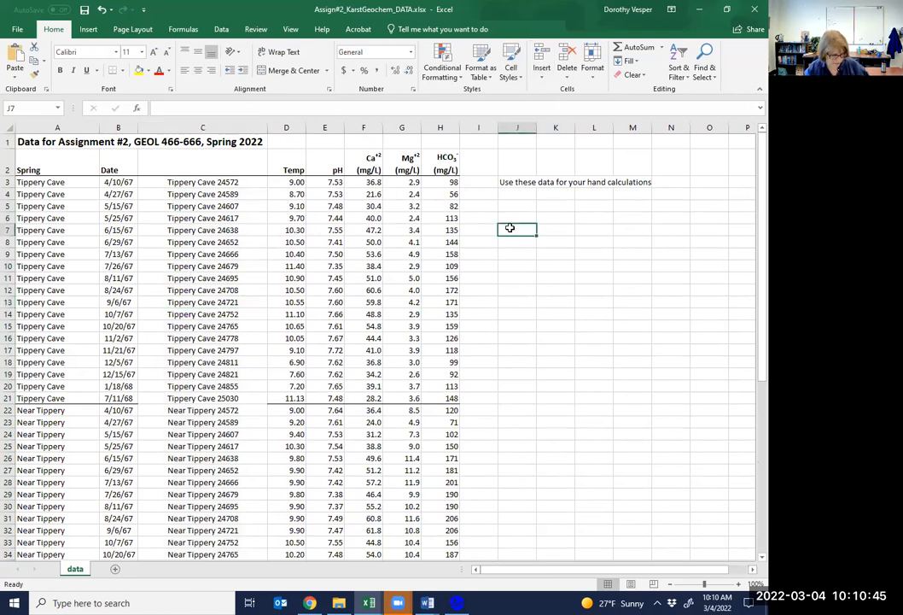
left_click(17, 29)
left_click(28, 148)
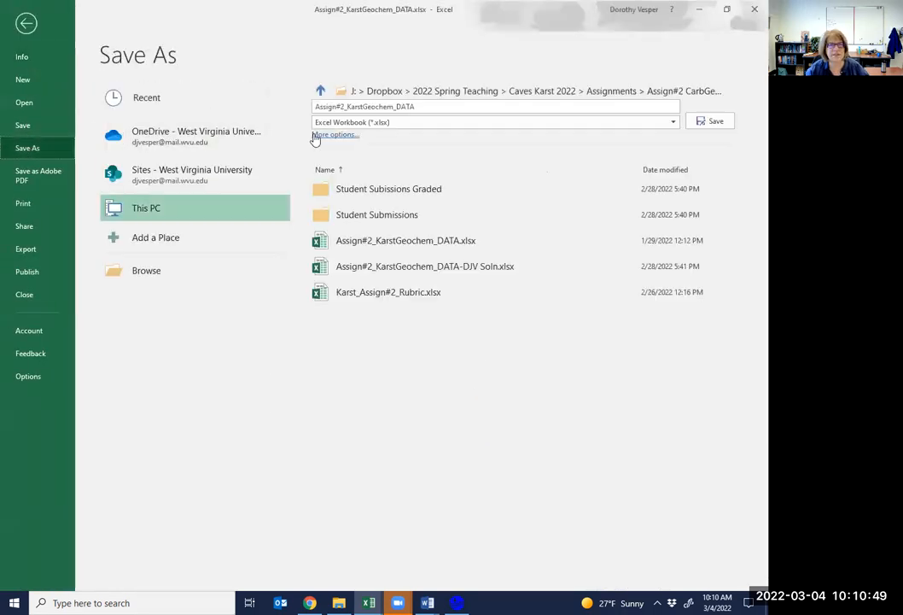
left_click(434, 105)
type("_v2")
key("Return")
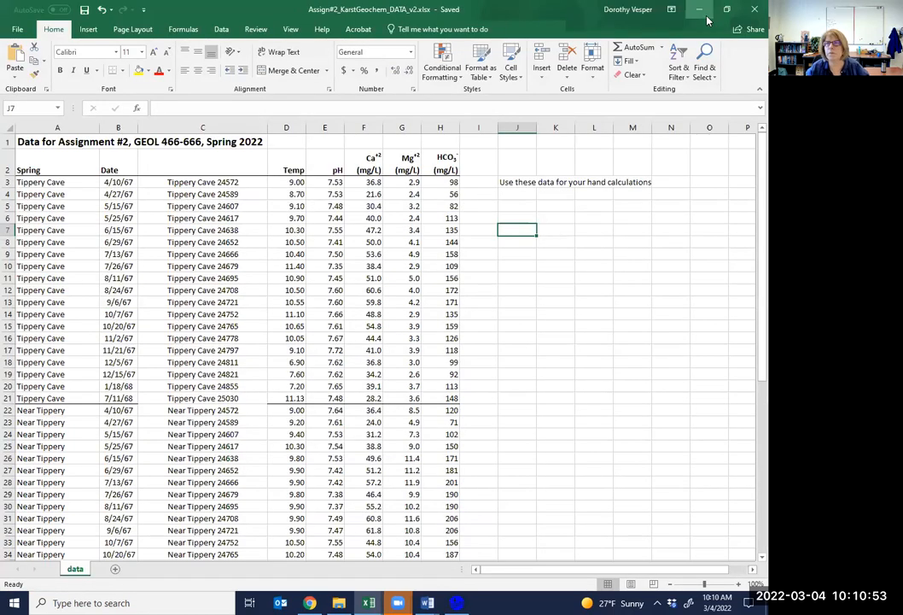
Switch from Excel to PHREEQC and clear every selected heading in the SOLUTION_SPREAD spreadsheet
key("alt+Tab")
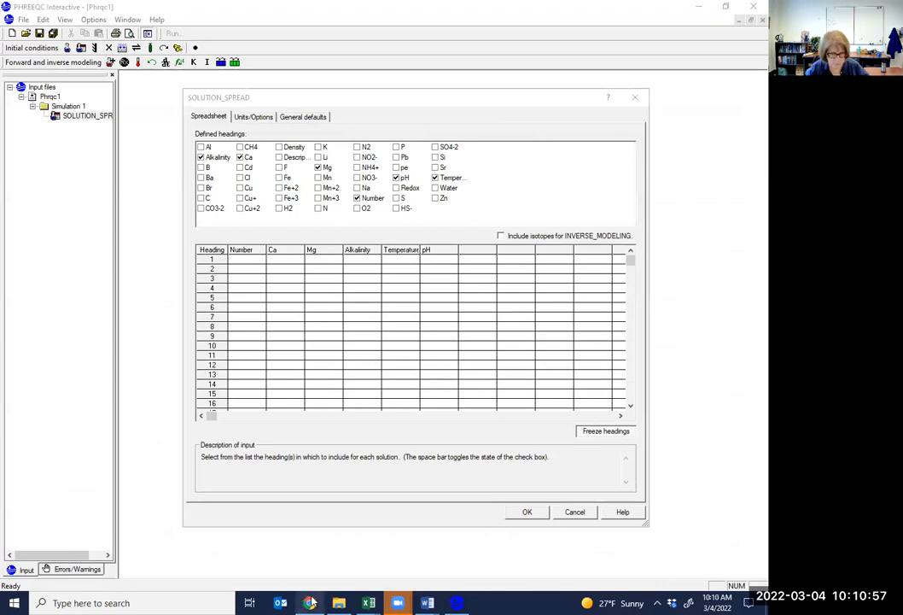
mouse_move(370, 602)
left_click(500, 529)
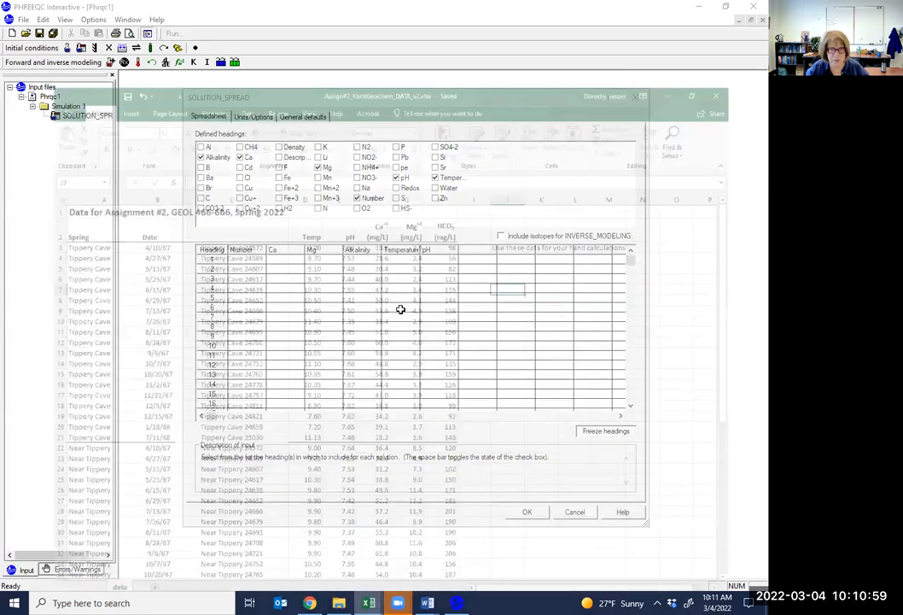
key("alt+Tab")
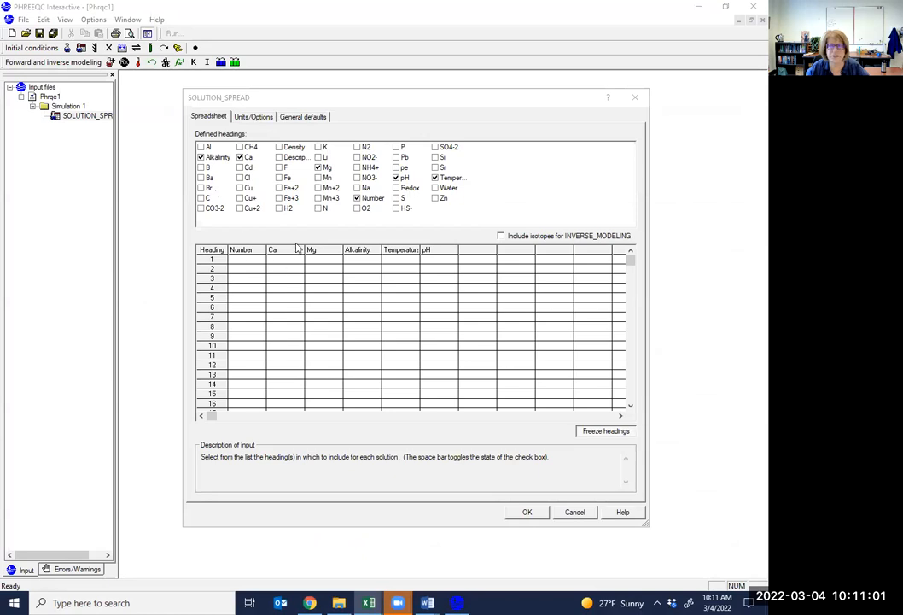
left_click(319, 168)
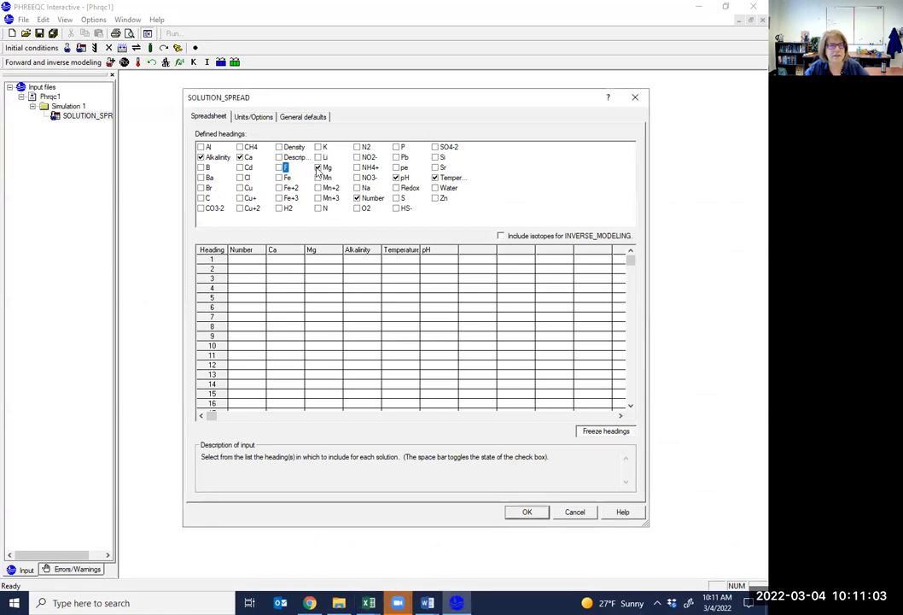
left_click(201, 157)
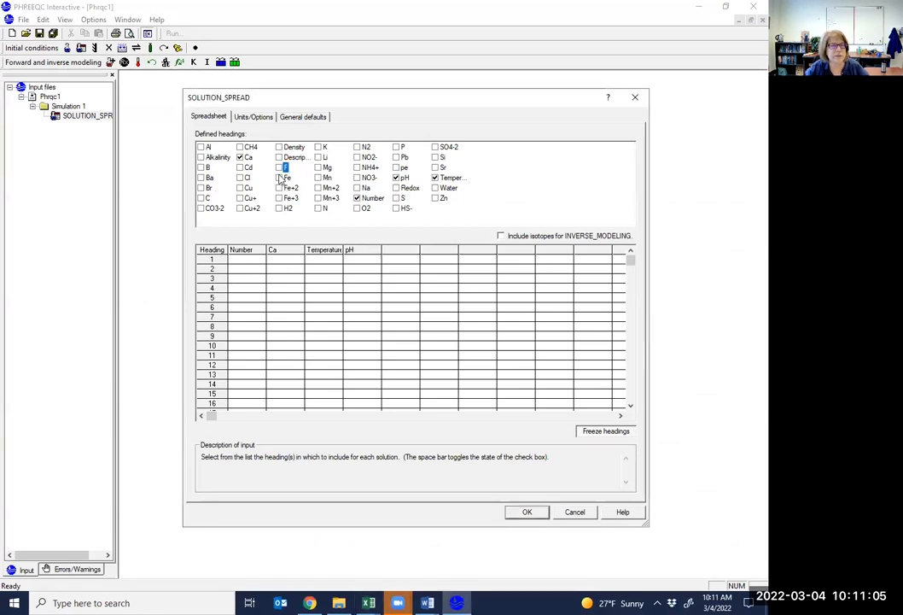
left_click(357, 198)
left_click(396, 178)
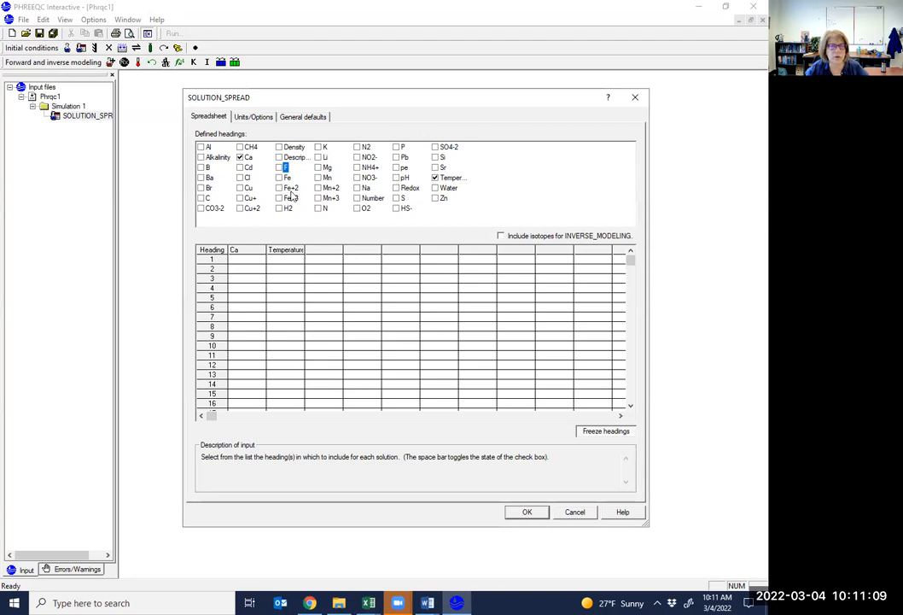
left_click(240, 157)
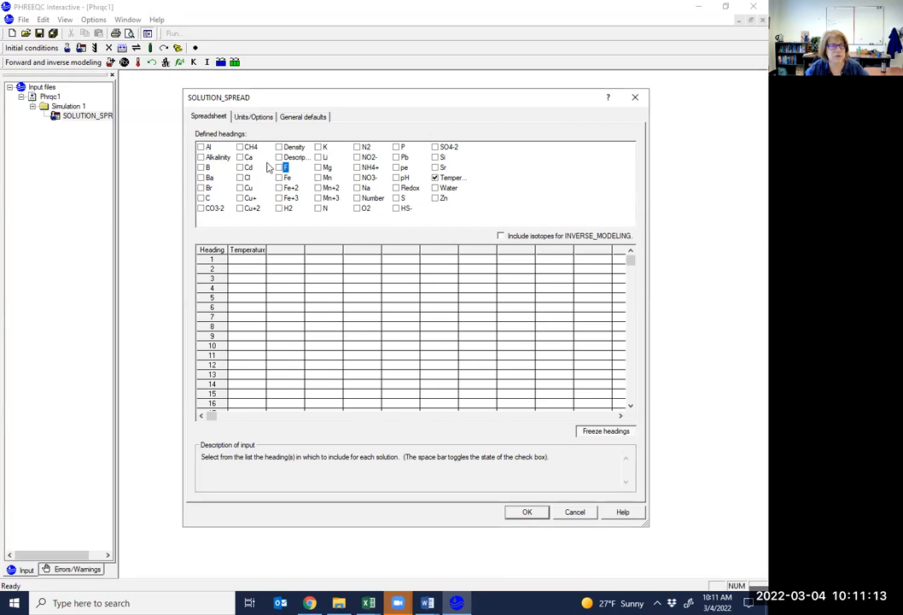
left_click(435, 177)
Select the headings in the Excel column order: Number, Temperature, pH, Ca, Mg, Alkalinity
left_click(358, 198)
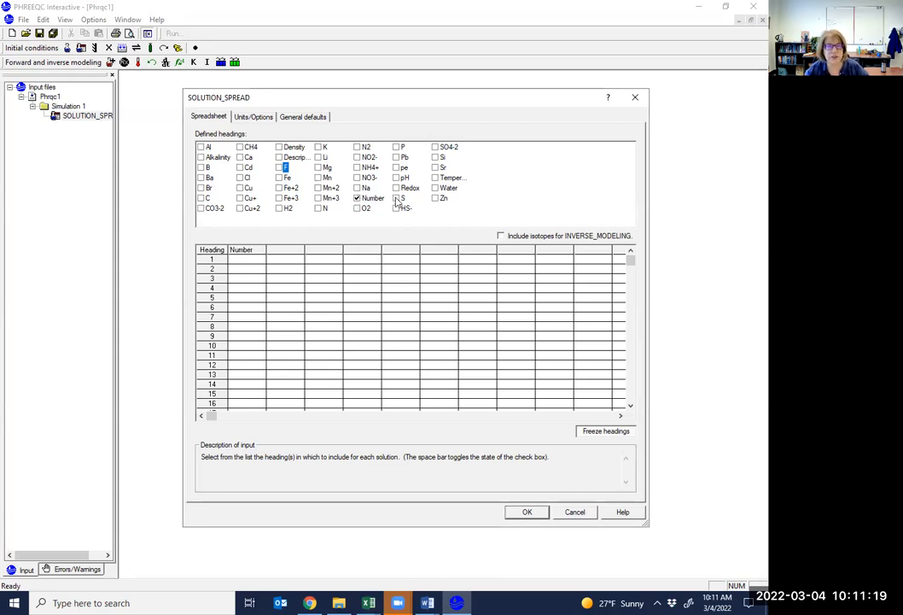
left_click(435, 178)
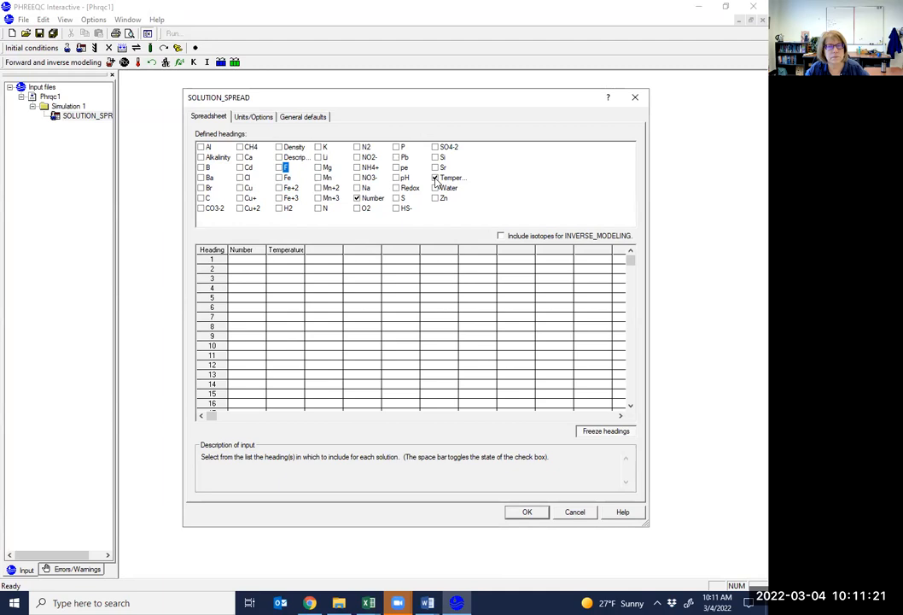
left_click(396, 177)
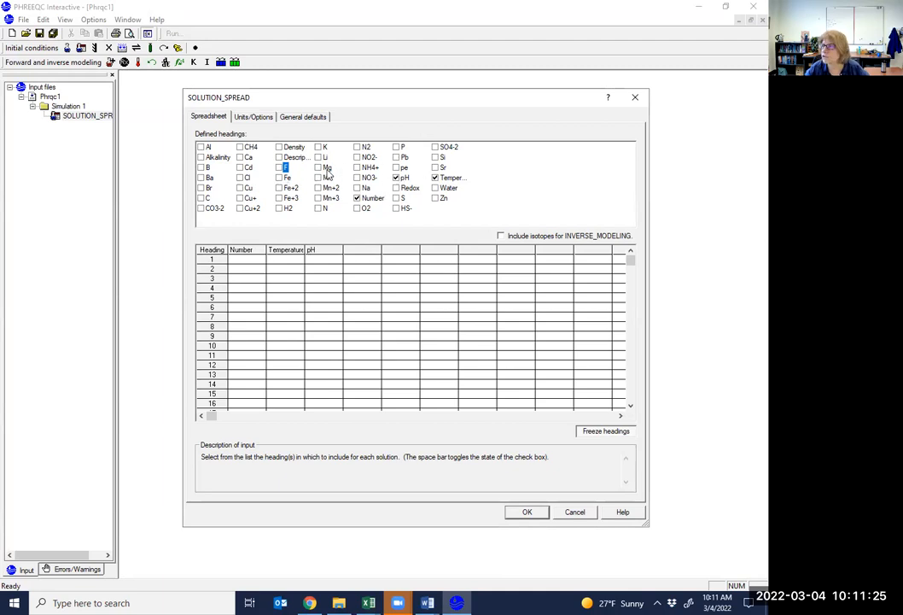
left_click(240, 157)
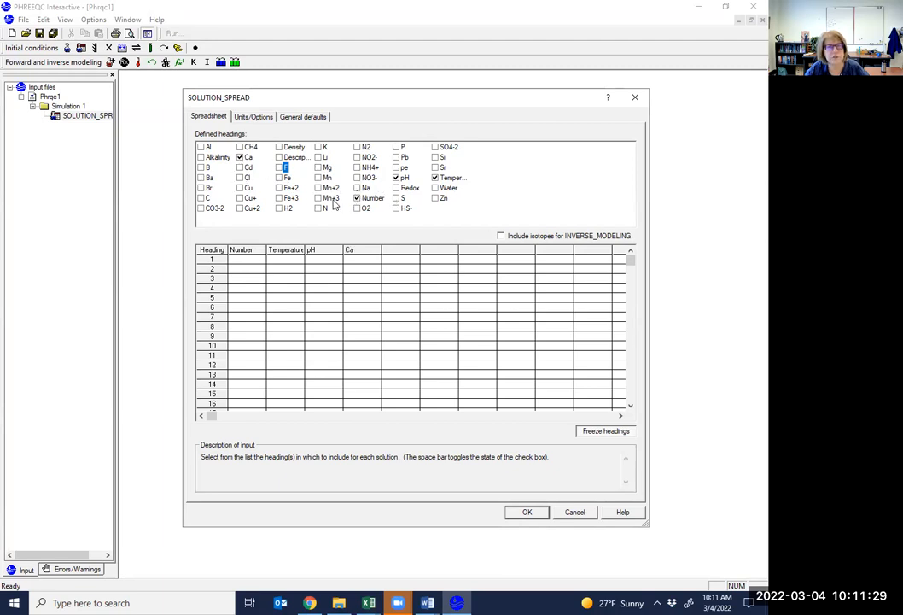
left_click(318, 167)
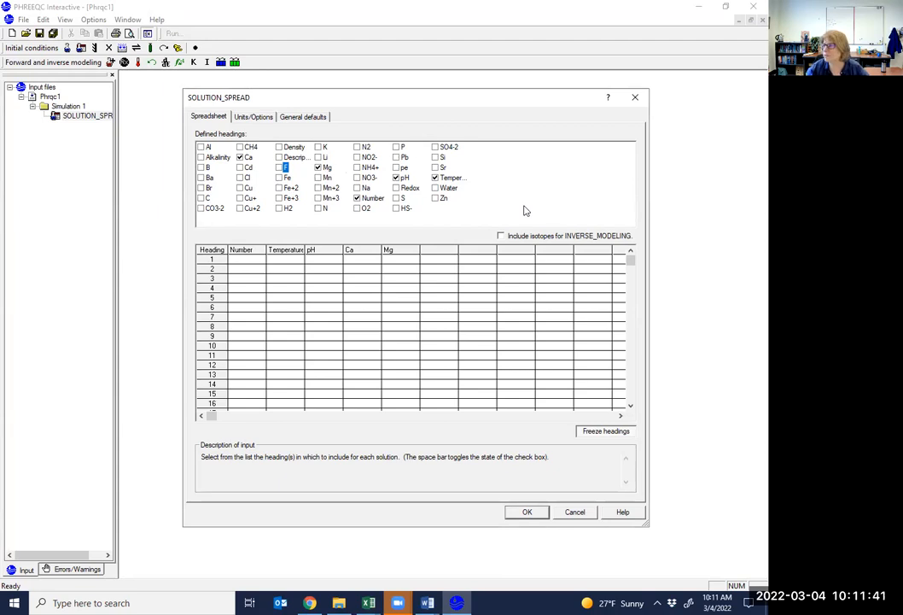
key("alt+Tab")
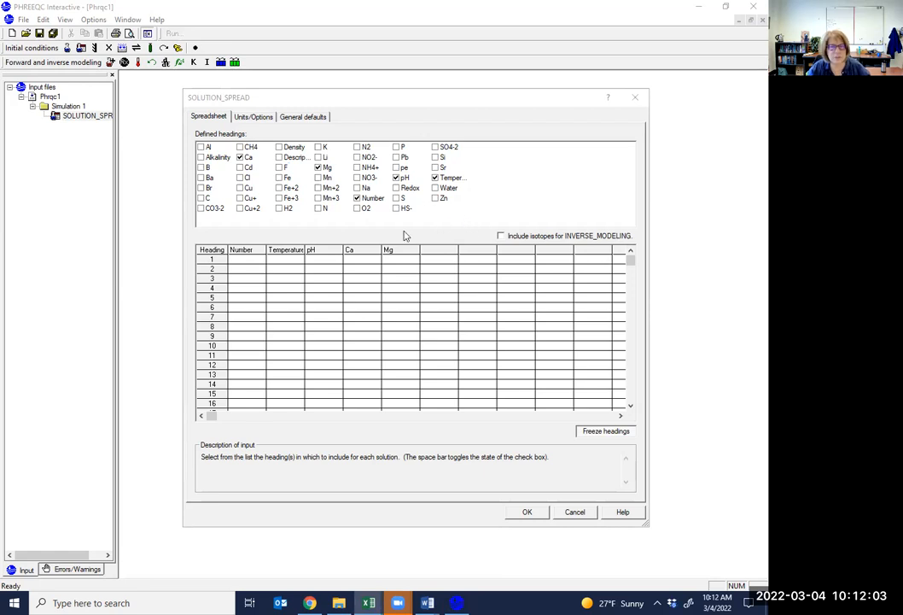
left_click(200, 157)
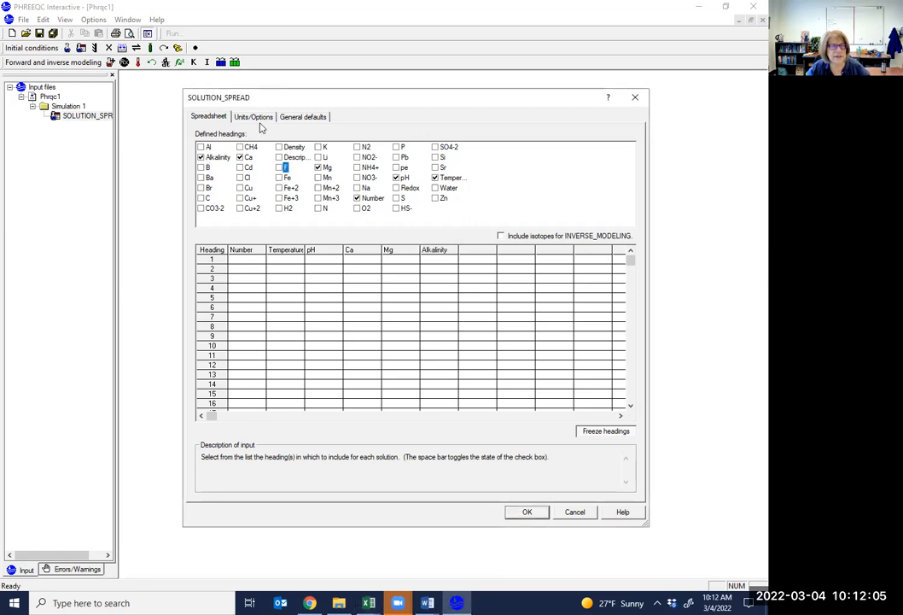
Review the units assigned to pH, Ca, Mg and Alkalinity, and return to the SOLUTION_SPREAD data grid
left_click(256, 118)
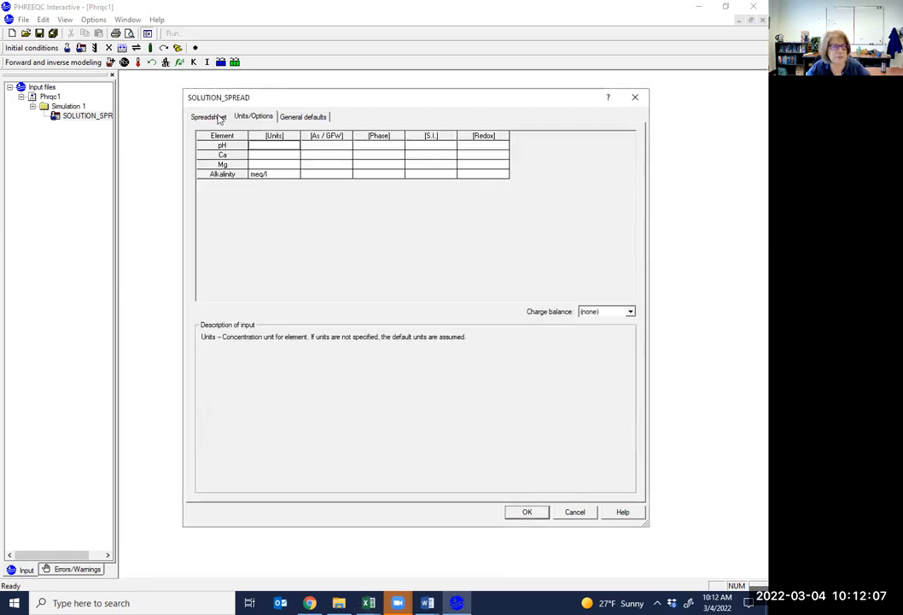
left_click(209, 116)
key("alt+Tab")
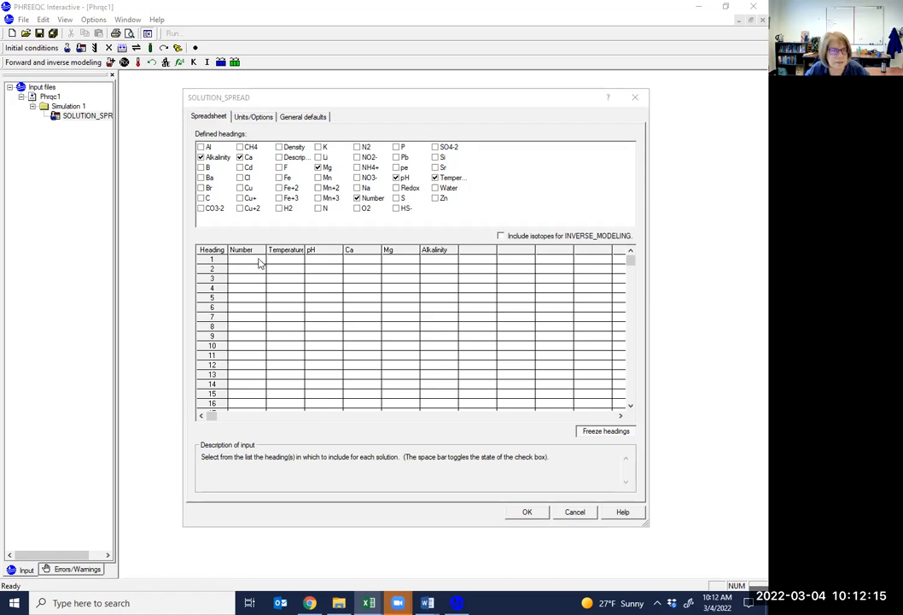
Try to paste the copied Excel data over the entire Number through Alkalinity columns
left_click(260, 261)
left_click_drag(254, 251, 426, 260)
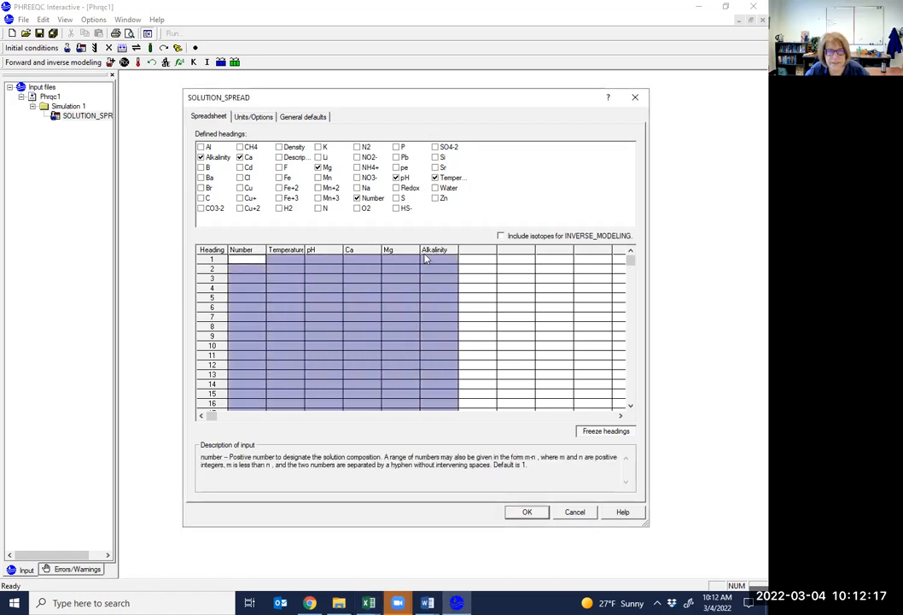
key("ctrl+v")
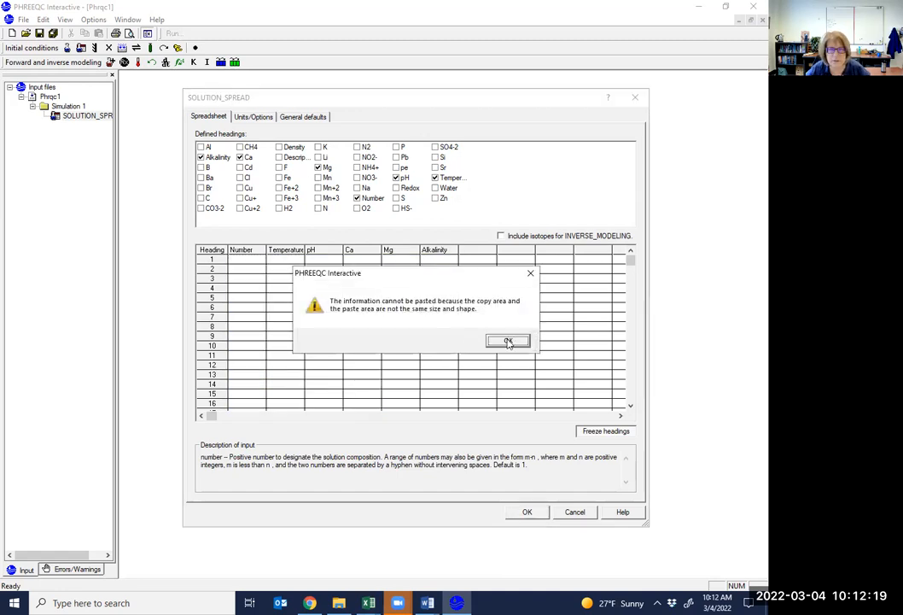
left_click(508, 339)
Paste the copied spring data starting at row 1 of Number, and widen that column to fit the full sample labels
left_click(245, 259)
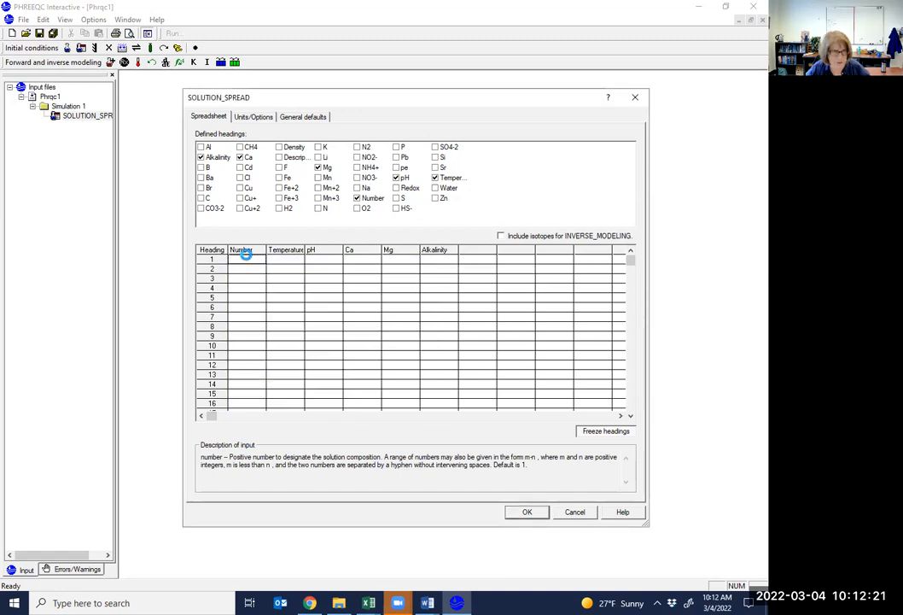
key("ctrl+v")
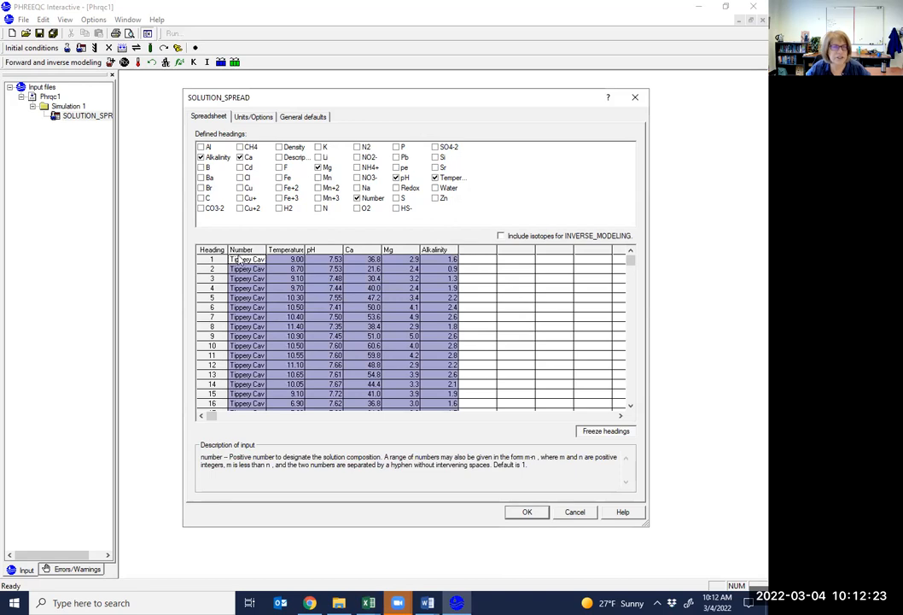
left_click_drag(268, 249, 305, 249)
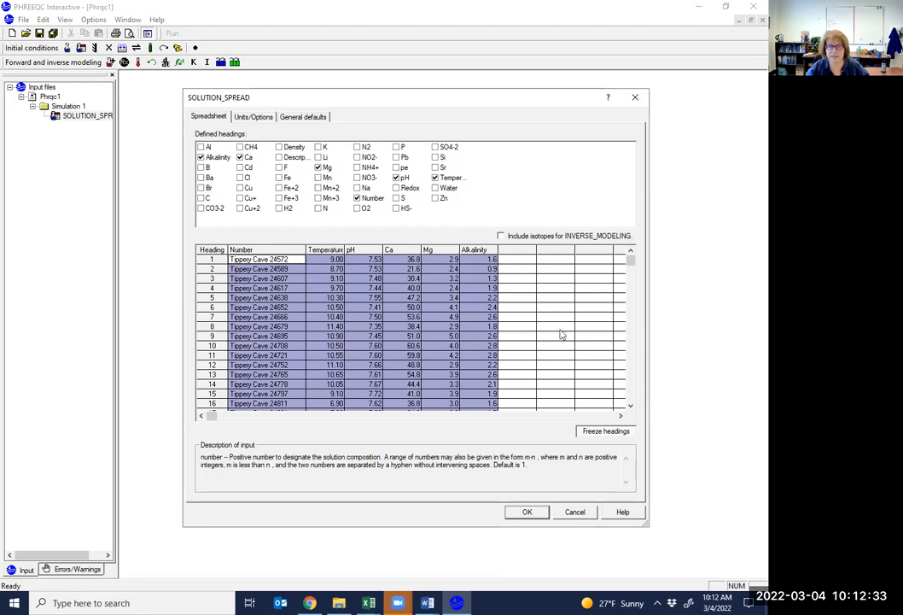
left_click(629, 392)
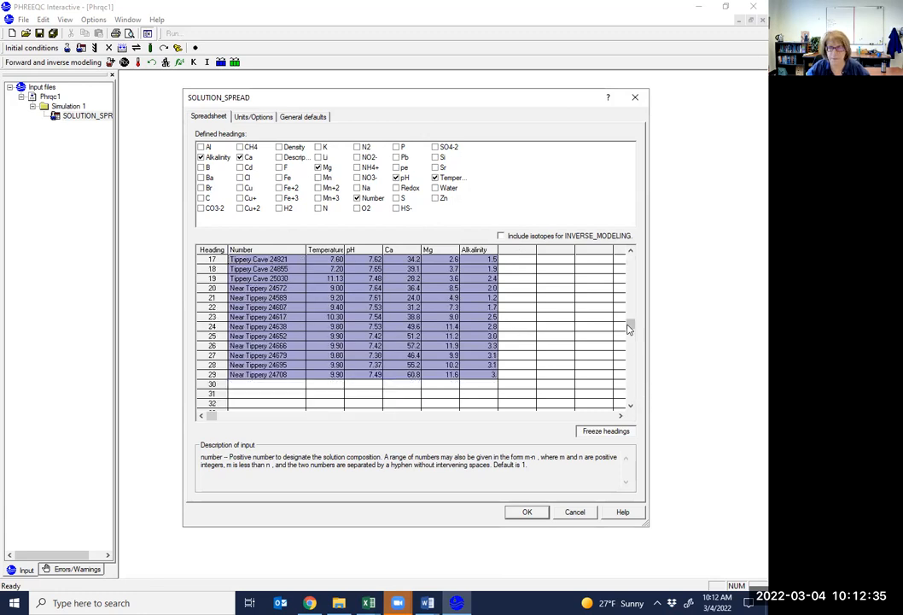
scroll(521, 273, "up", 5)
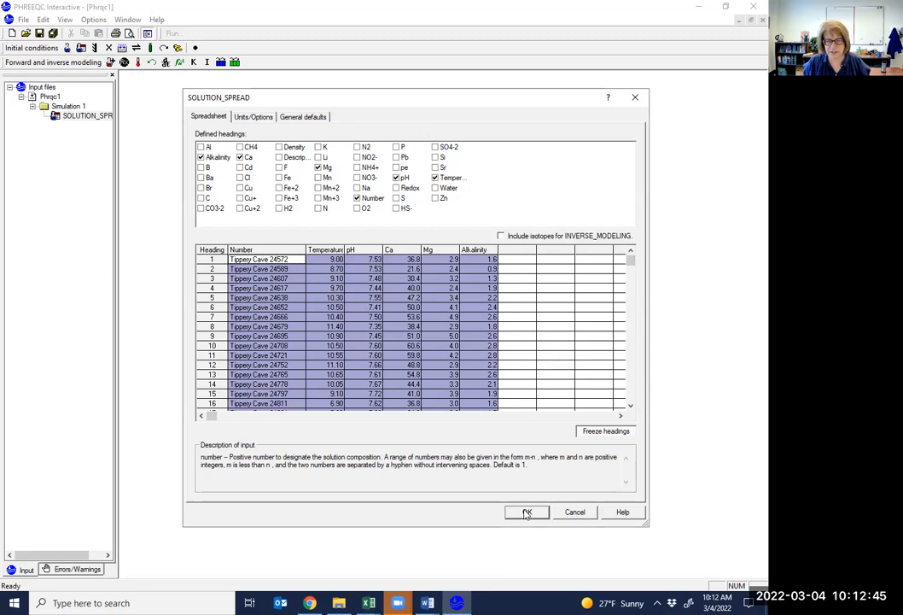
Remove the Number heading with its label column and accept the SOLUTION_SPREAD definition
left_click(527, 512)
left_click(448, 339)
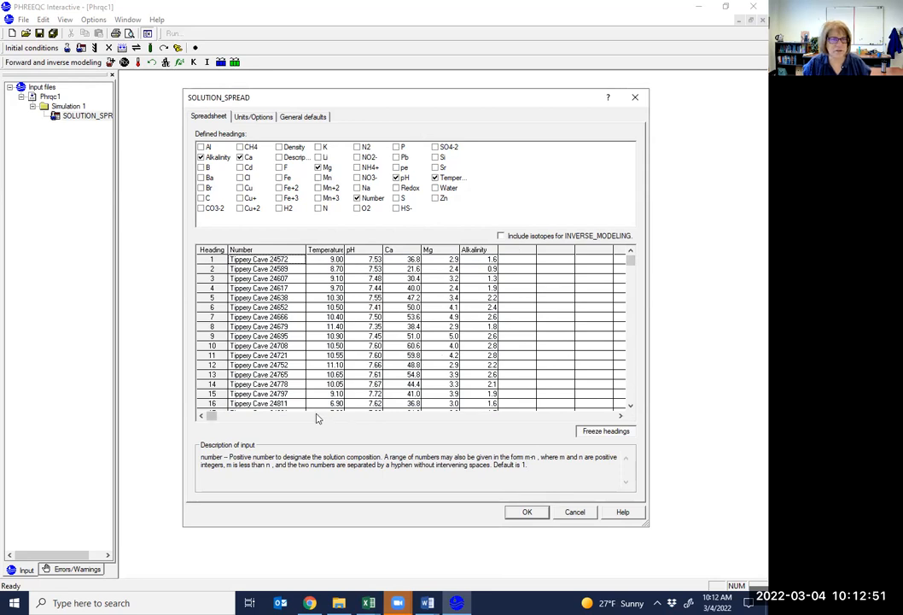
left_click(288, 250)
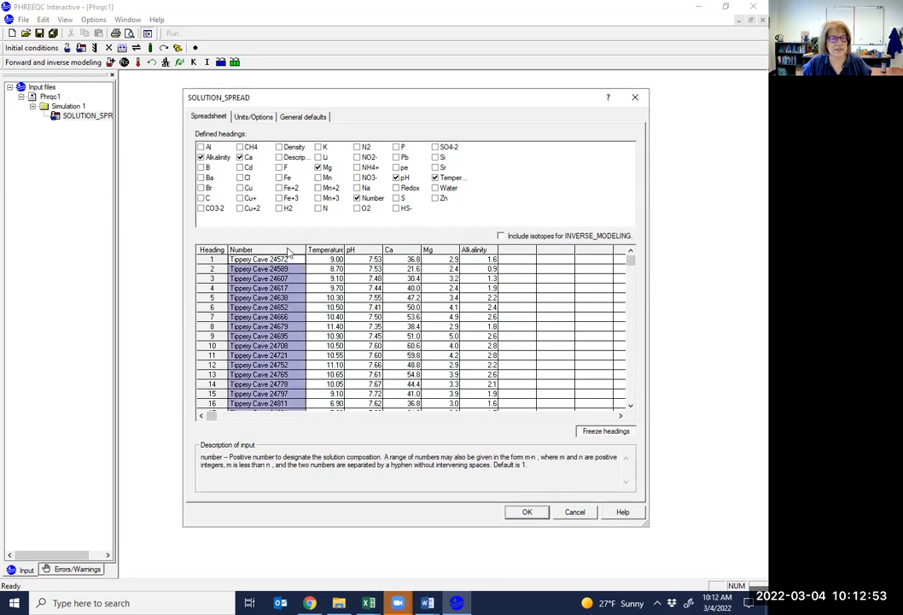
right_click(303, 251)
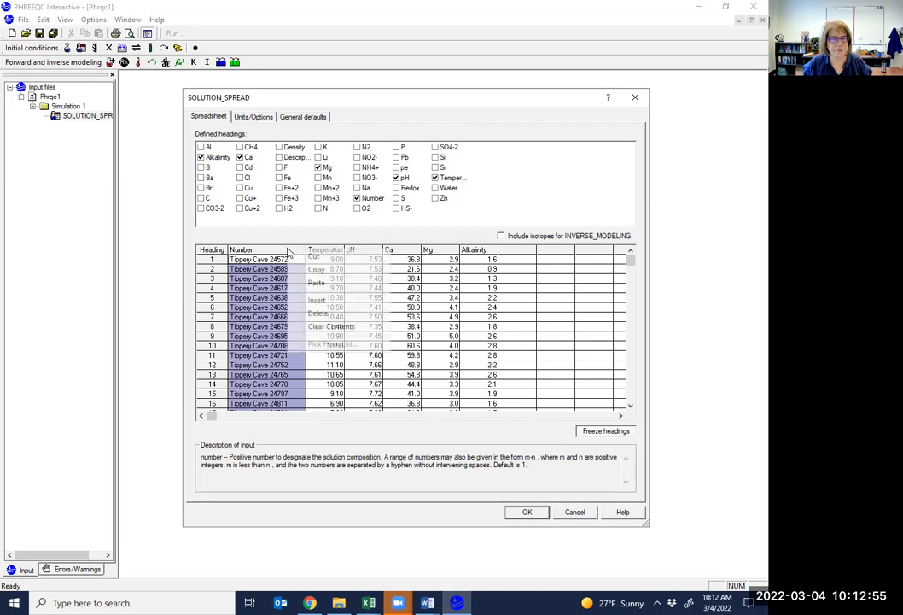
left_click(357, 199)
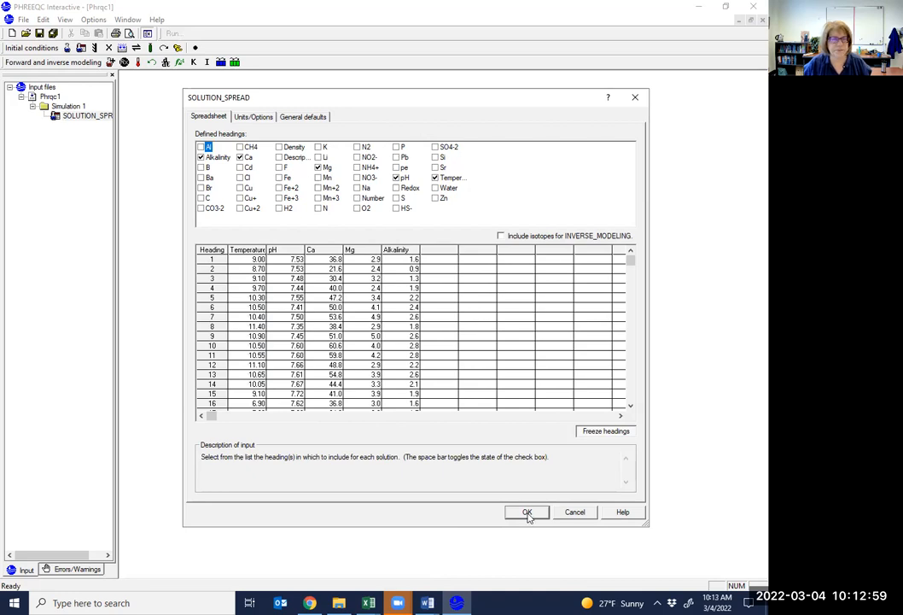
left_click(526, 513)
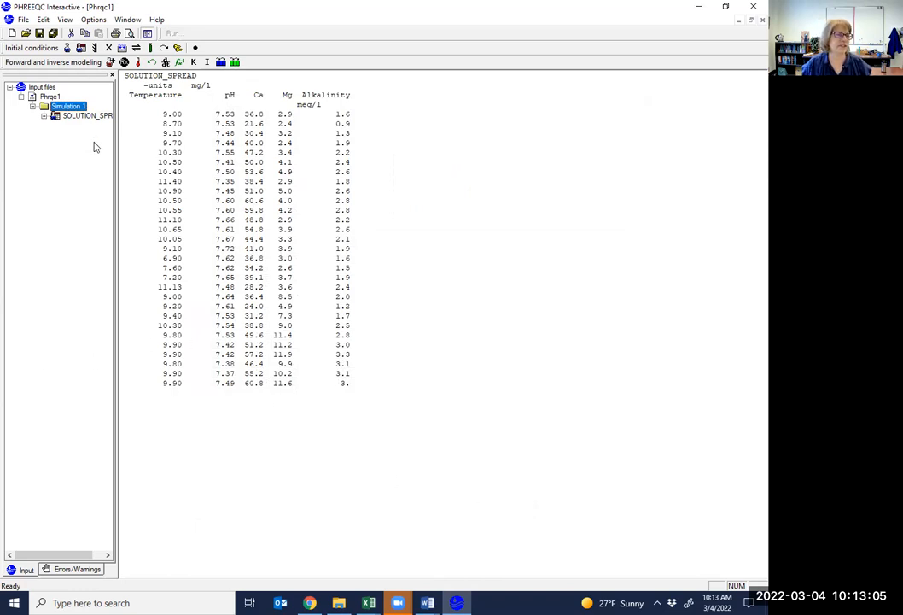
Save the Phrqc1 input file in Documents as "testfile karst" and run it with the preset database
left_click(92, 118)
left_click(69, 106)
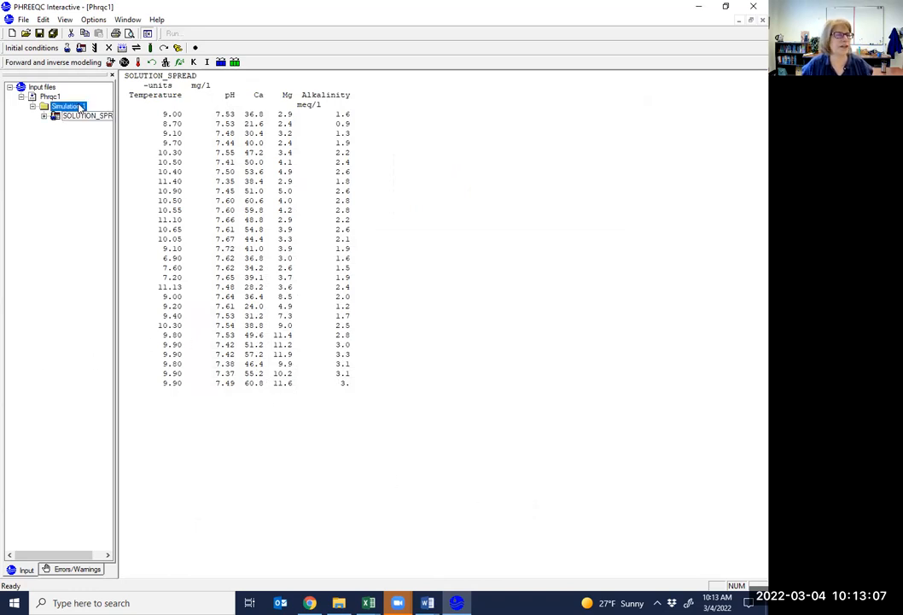
left_click(48, 96)
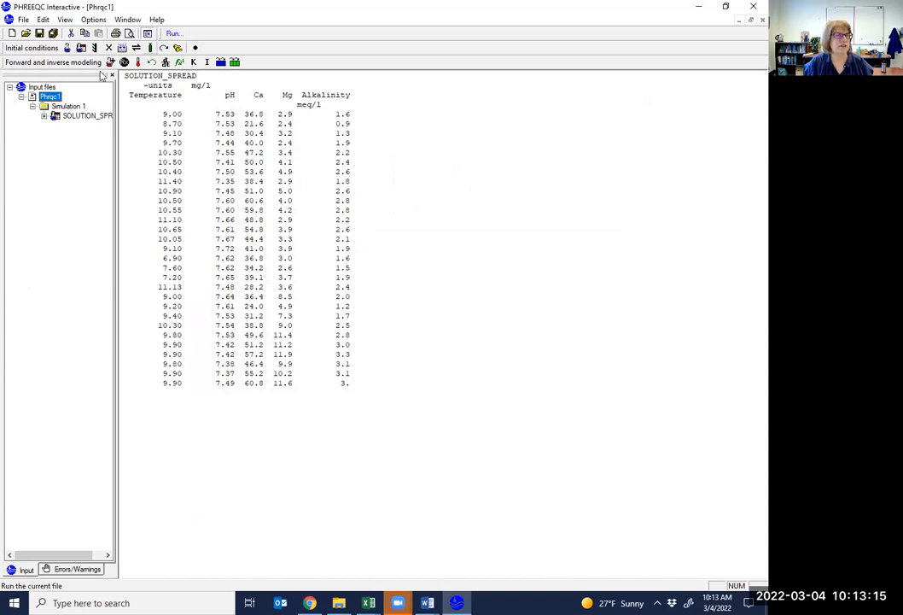
left_click(171, 32)
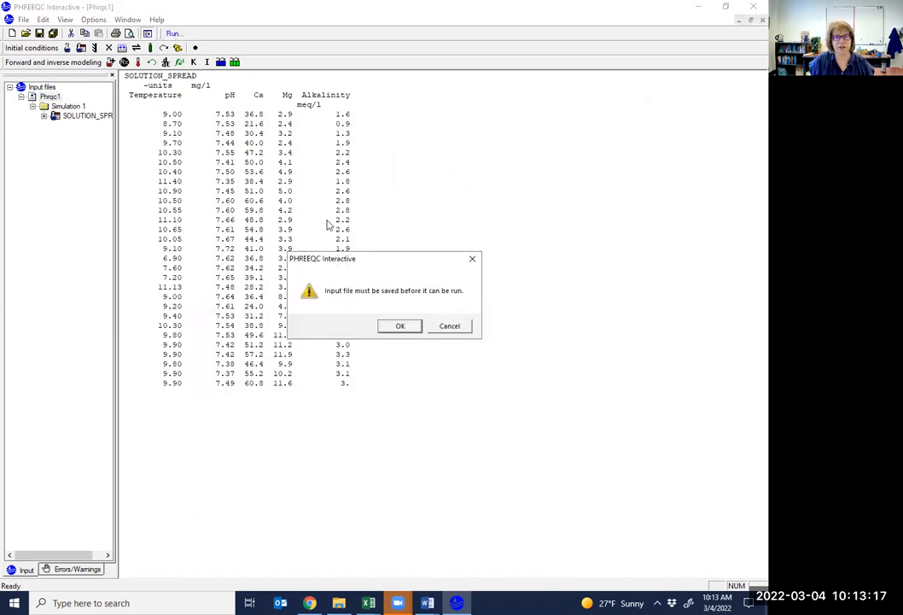
left_click(400, 326)
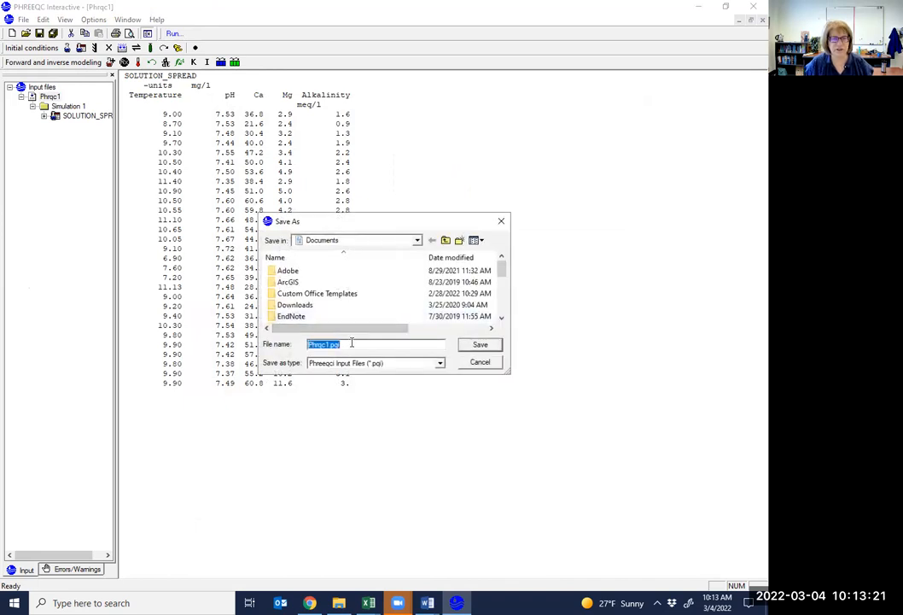
type("testfile")
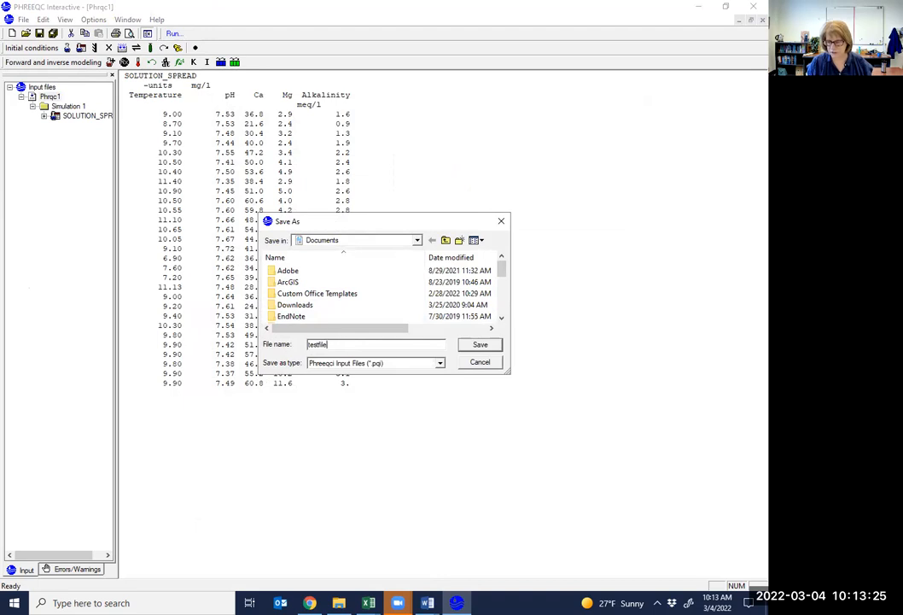
type(" karst")
key("Return")
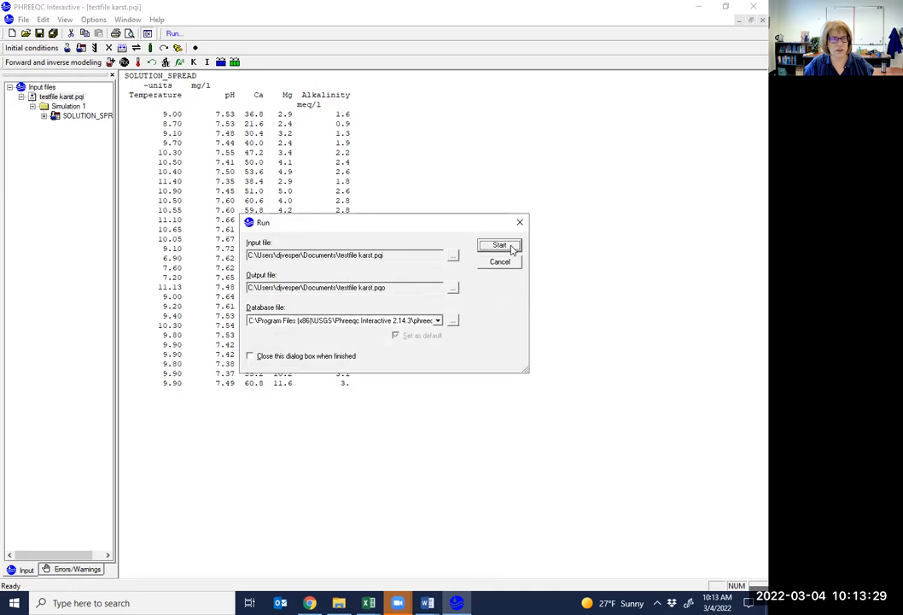
left_click(499, 245)
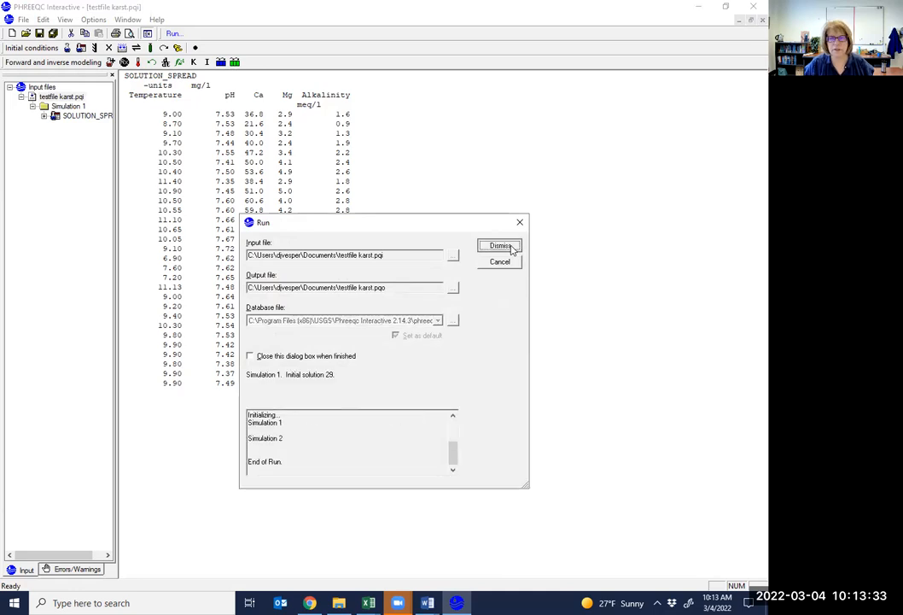
Dismiss the finished run and examine the file paths, database section and echoed spring data in the testfile karst output
left_click(501, 245)
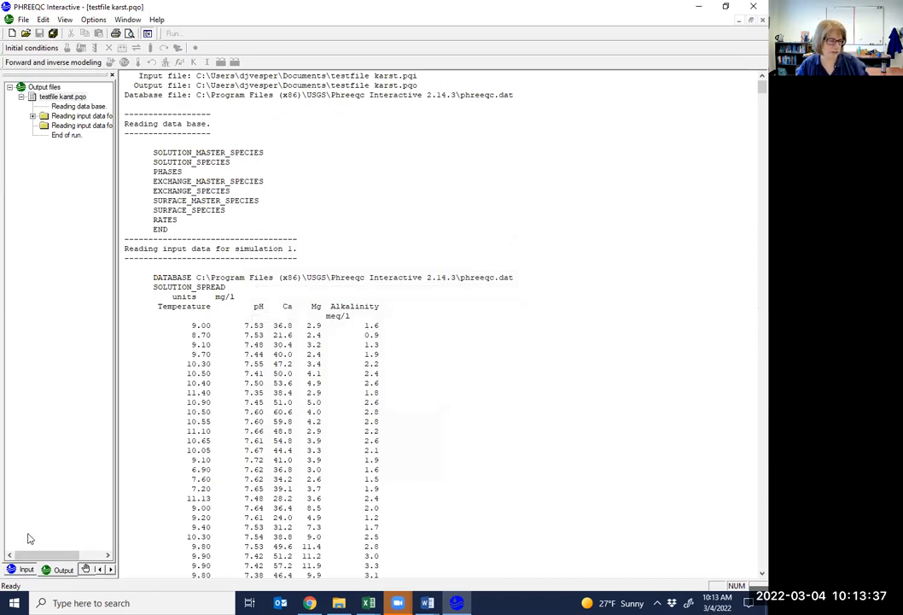
left_click(24, 570)
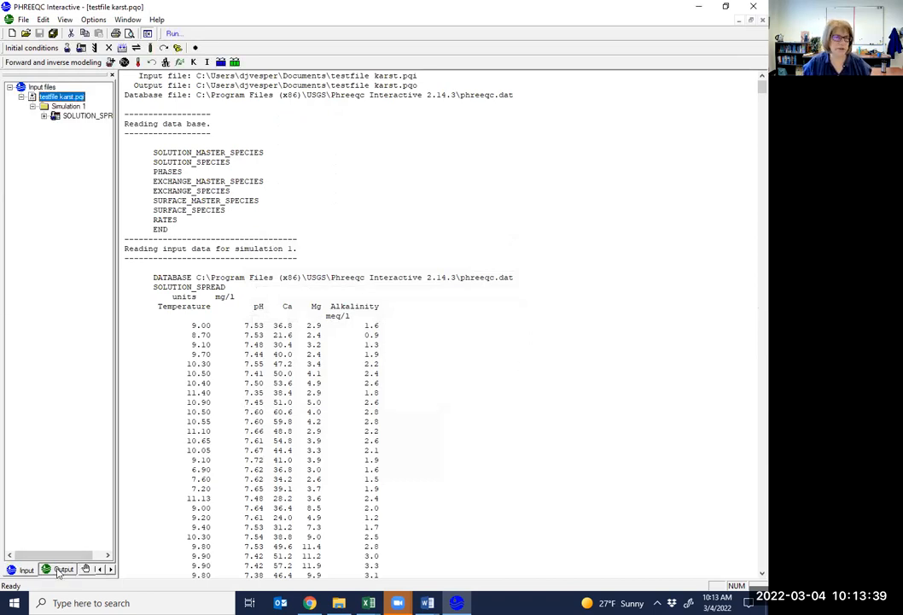
left_click(56, 569)
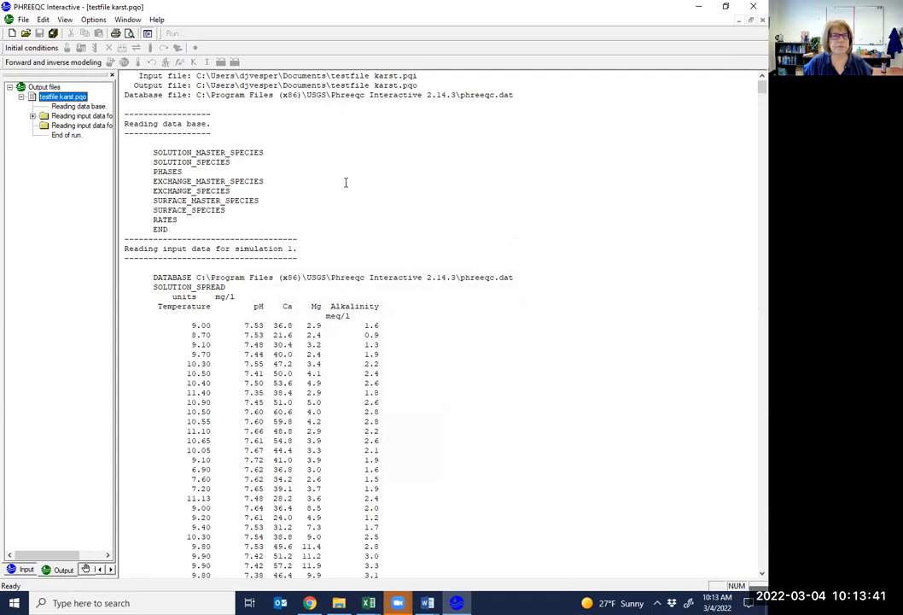
left_click(466, 87)
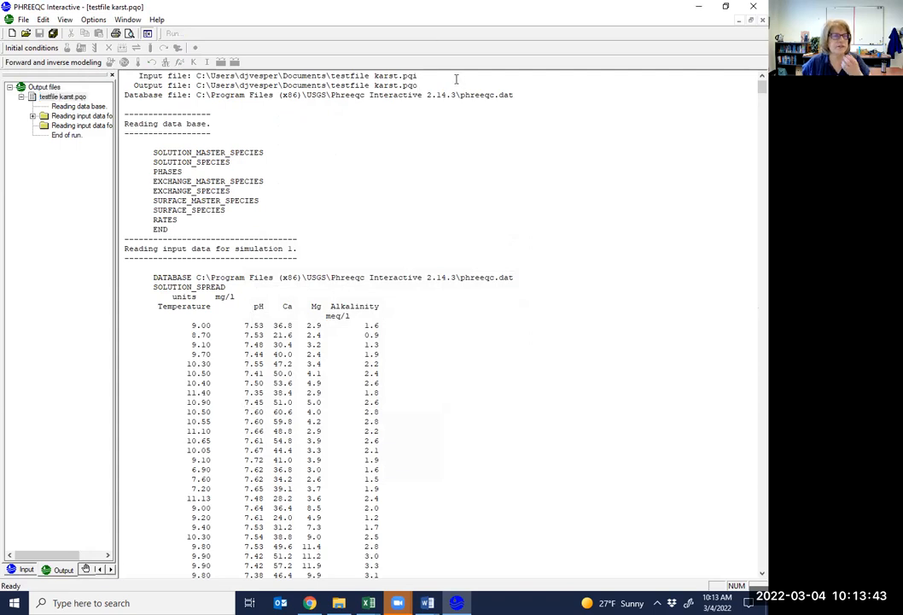
scroll(447, 356, "down", 20)
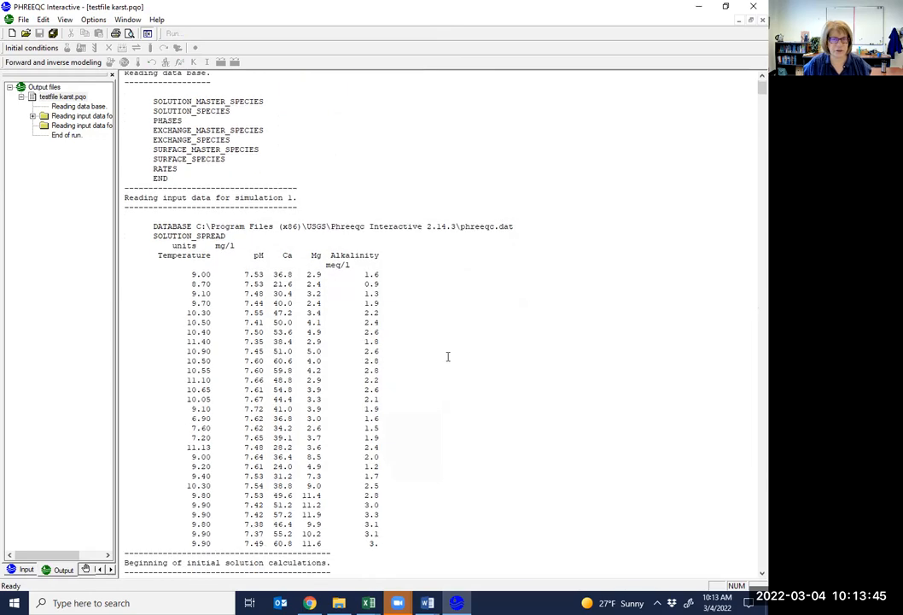
scroll(429, 175, "down", 6)
scroll(429, 177, "up", 14)
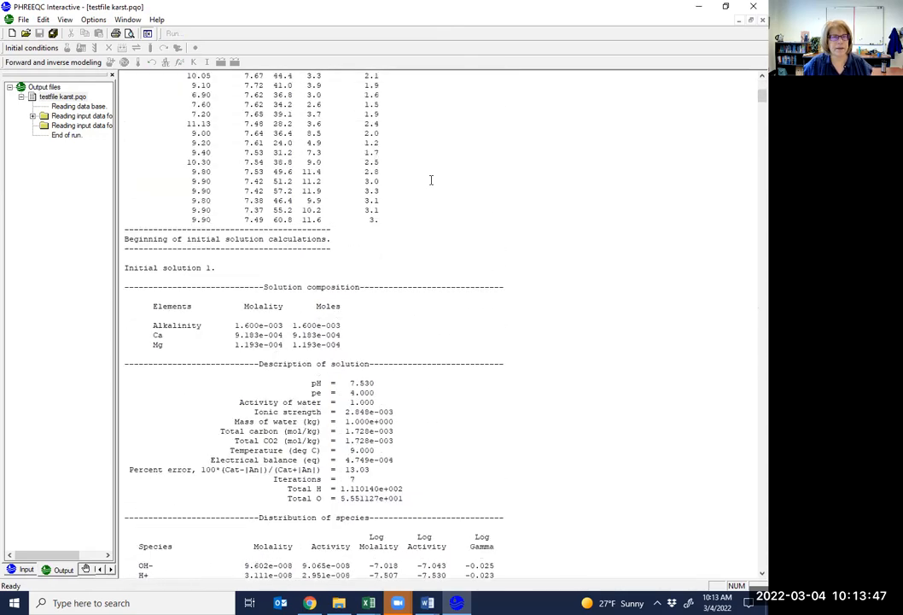
Examine the output for Initial solution 1, covering its solution composition, description of solution and distribution of species
left_click_drag(246, 305, 125, 305)
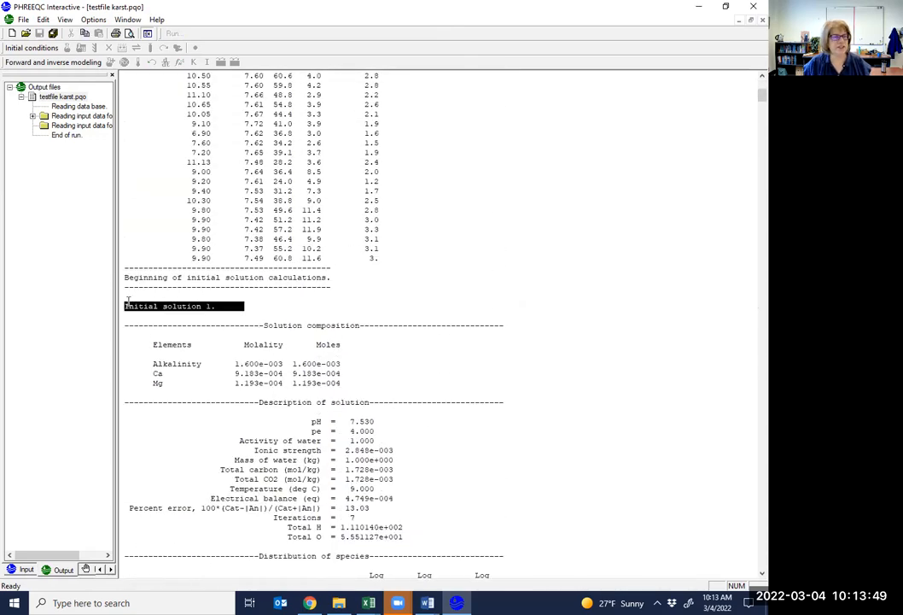
left_click(361, 299)
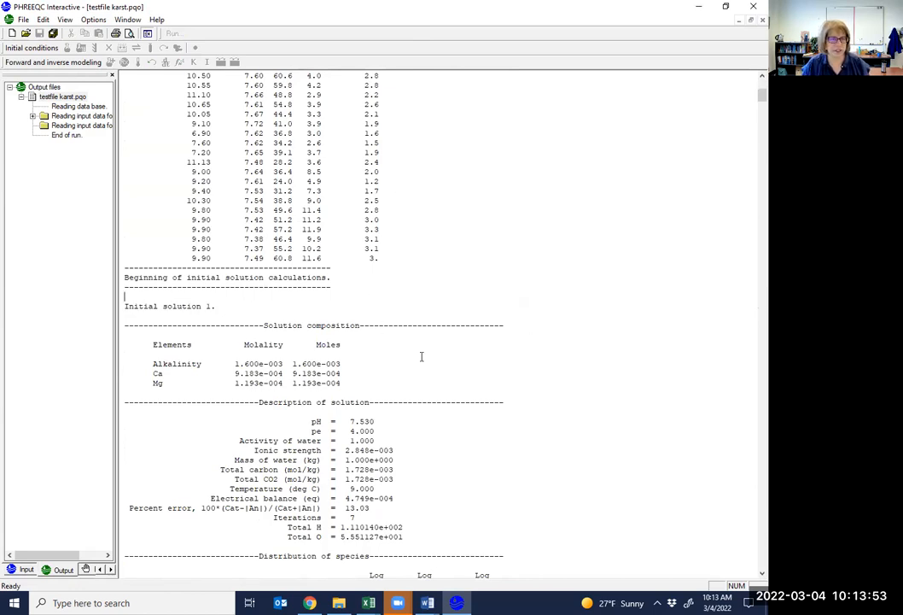
scroll(380, 355, "down", 1)
scroll(381, 355, "down", 4)
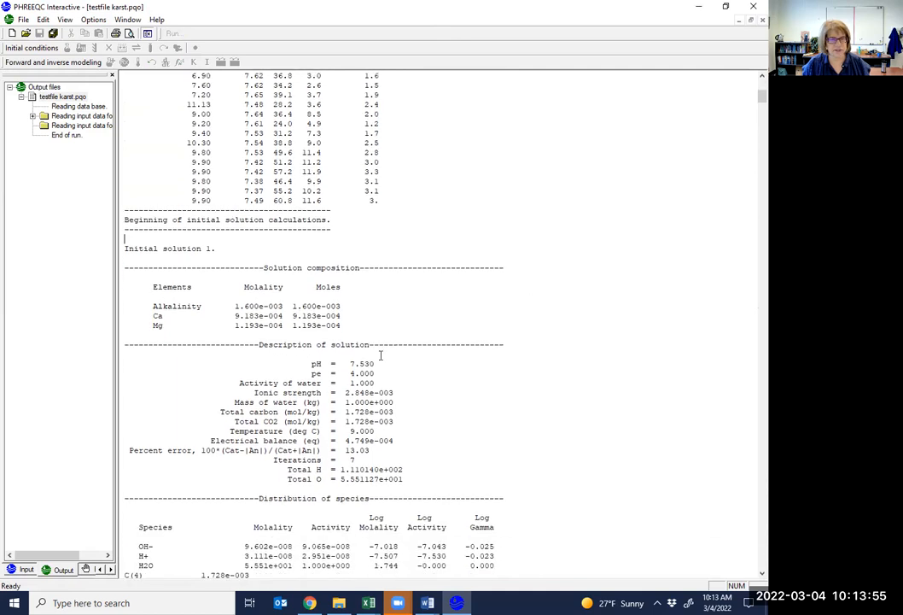
scroll(398, 341, "down", 6)
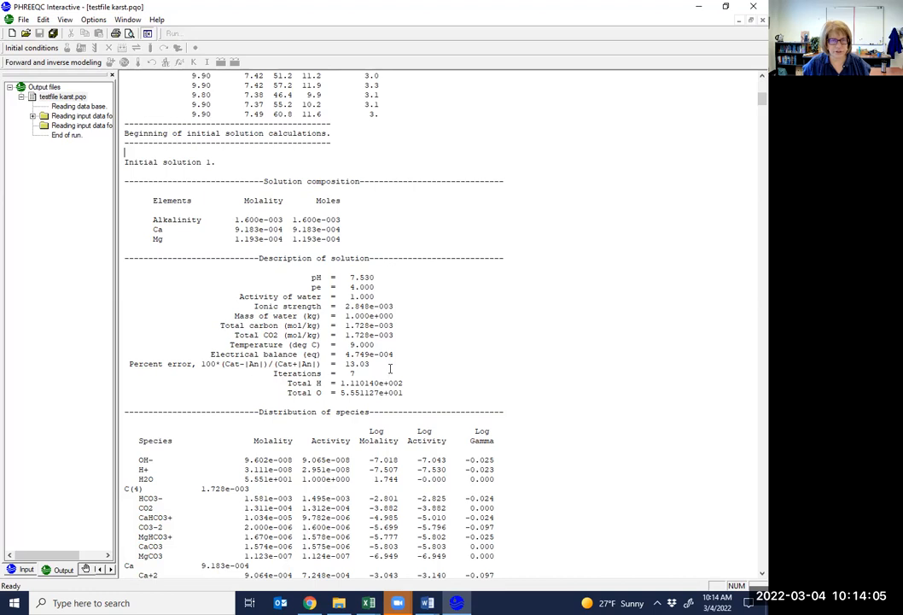
scroll(420, 348, "down", 8)
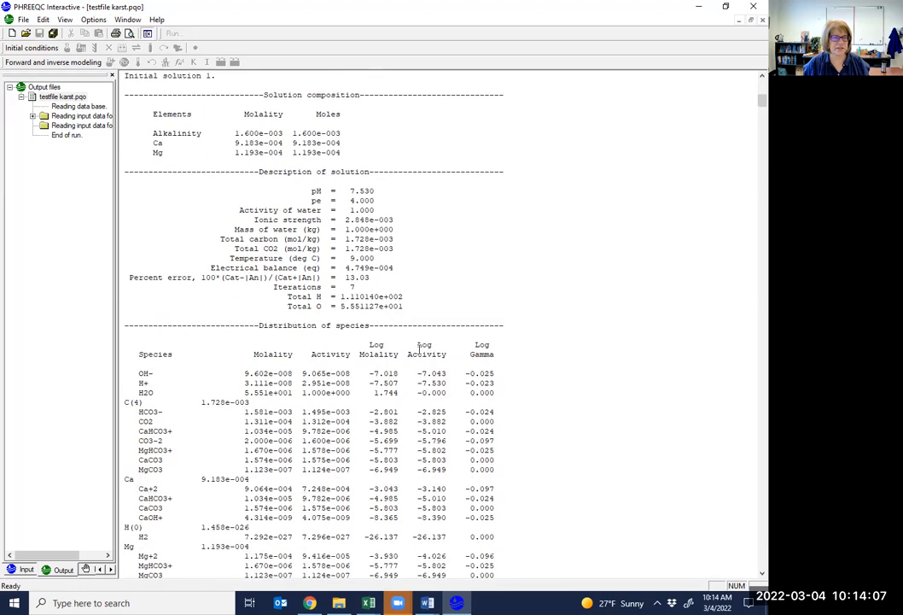
scroll(419, 348, "down", 1)
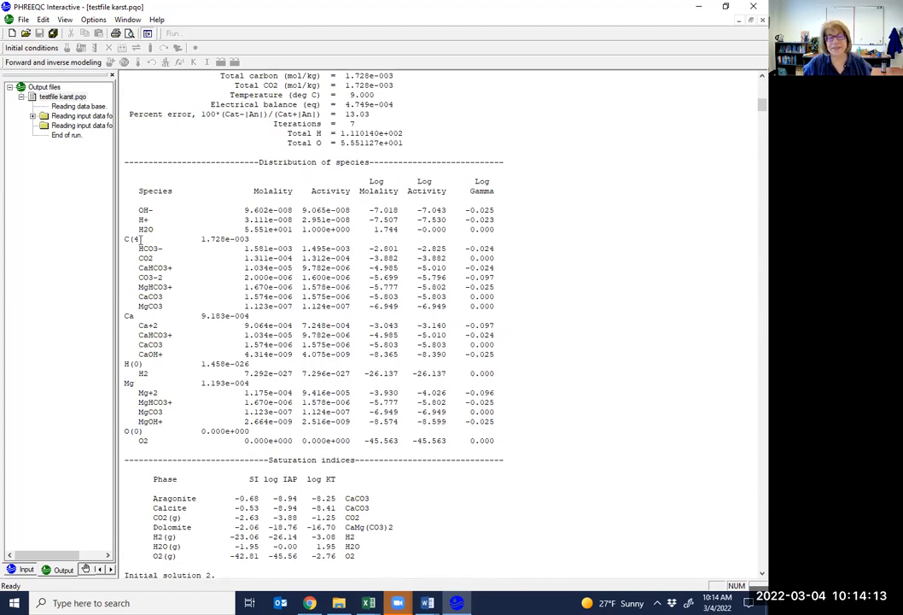
Examine the C(4) species of Initial solution 1 and its saturation indices, highlighting the CO2(g) row and its log IAP value
left_click_drag(126, 239, 482, 307)
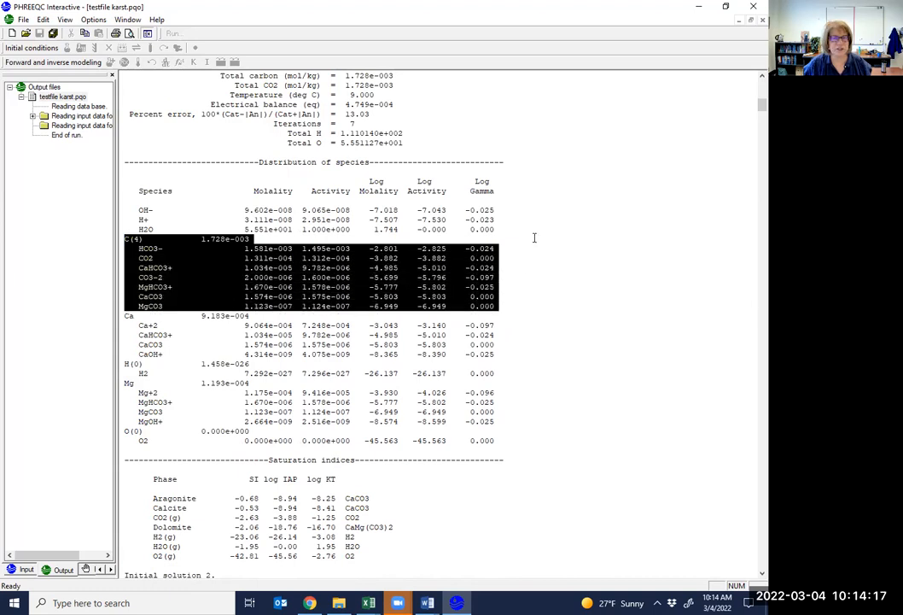
left_click(535, 237)
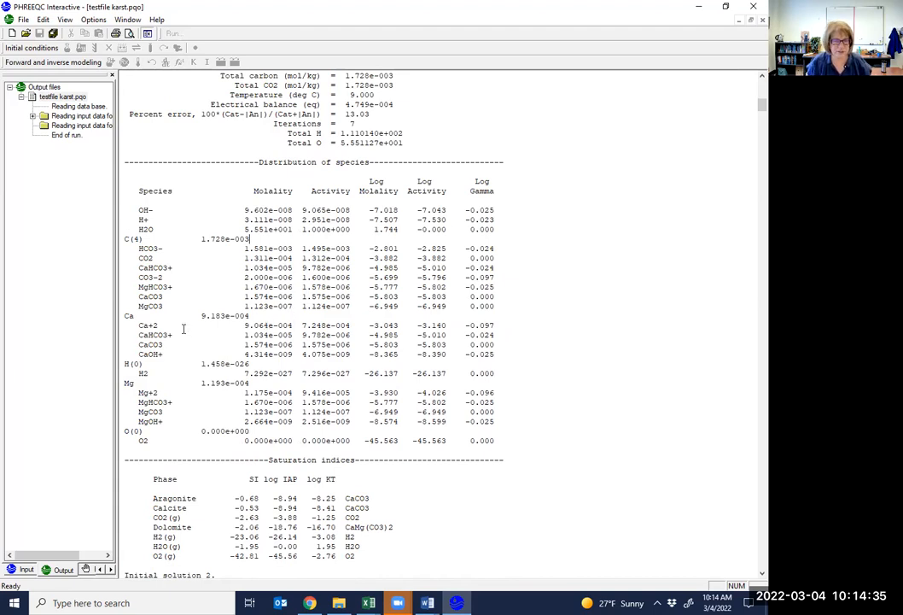
scroll(227, 347, "down", 6)
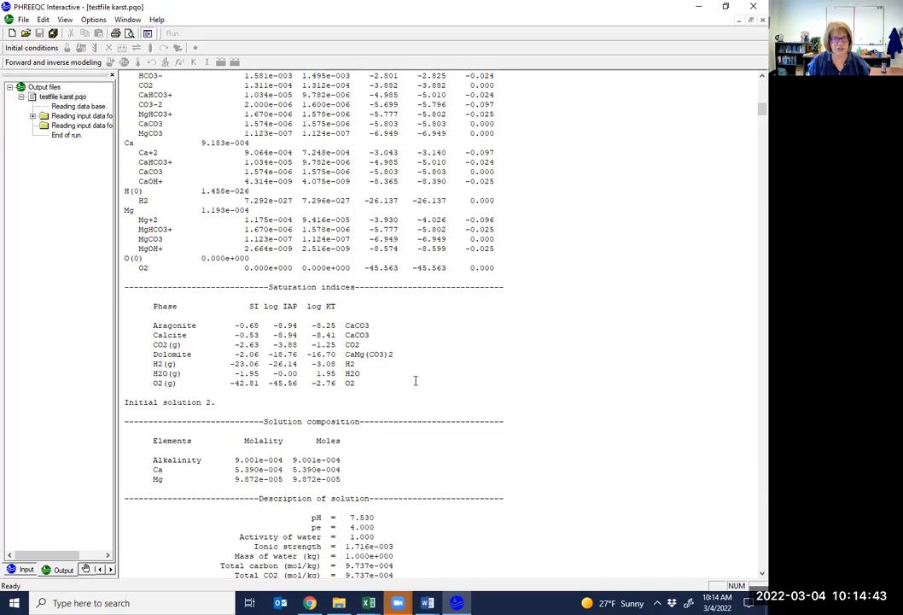
left_click_drag(152, 344, 362, 344)
left_click(422, 331)
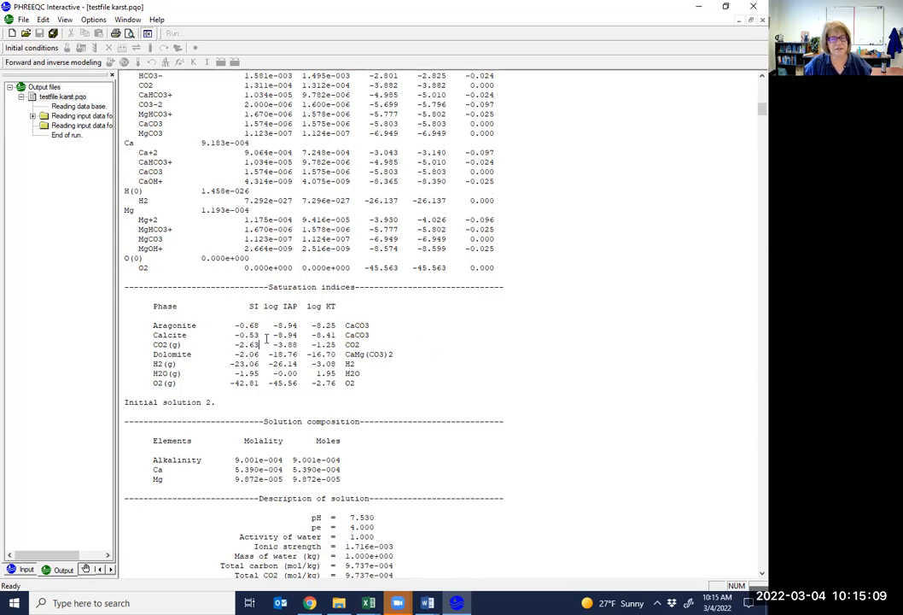
left_click_drag(267, 345, 311, 345)
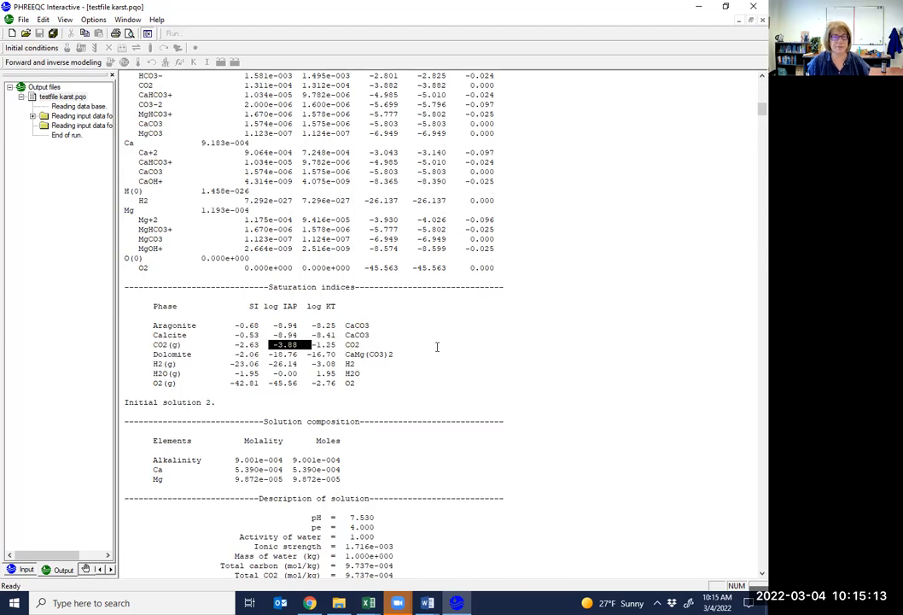
left_click(436, 346)
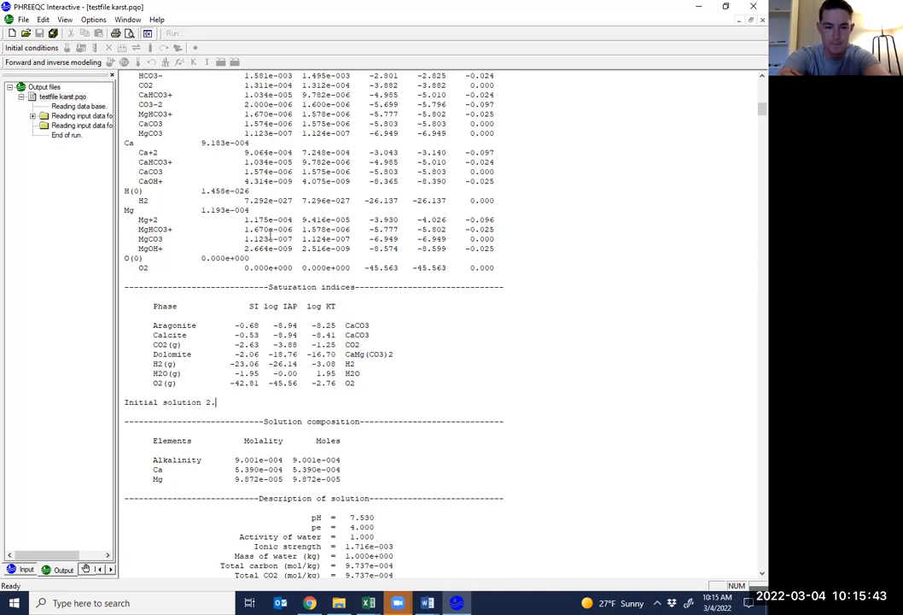
Show the Print and numerical method toolbar
scroll(269, 234, "up", 15)
scroll(269, 235, "up", 15)
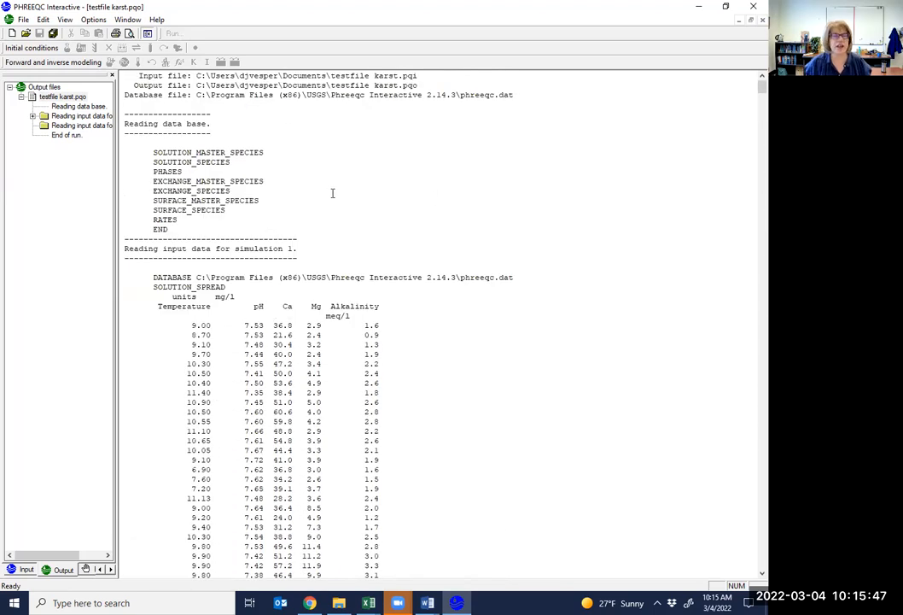
left_click(68, 24)
mouse_move(99, 66)
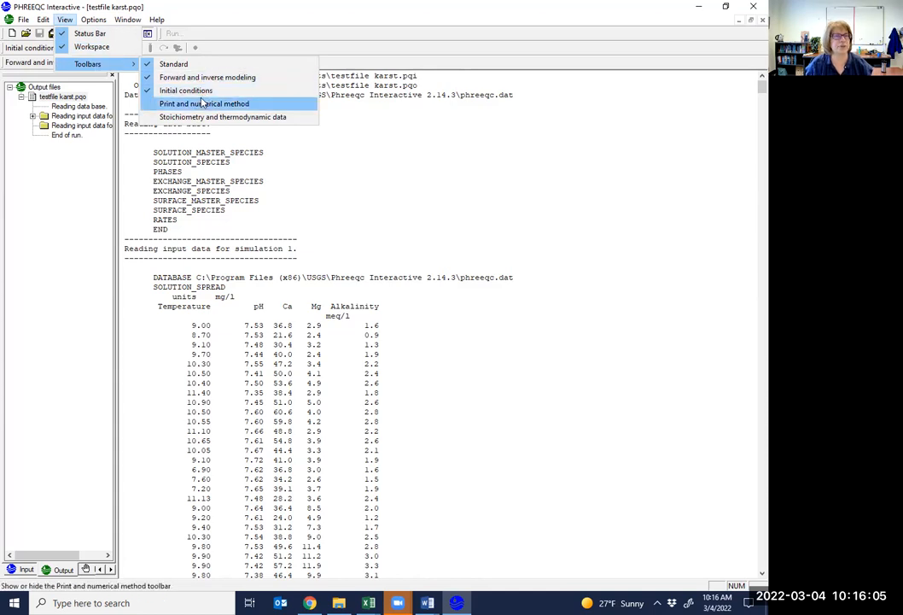
left_click(174, 104)
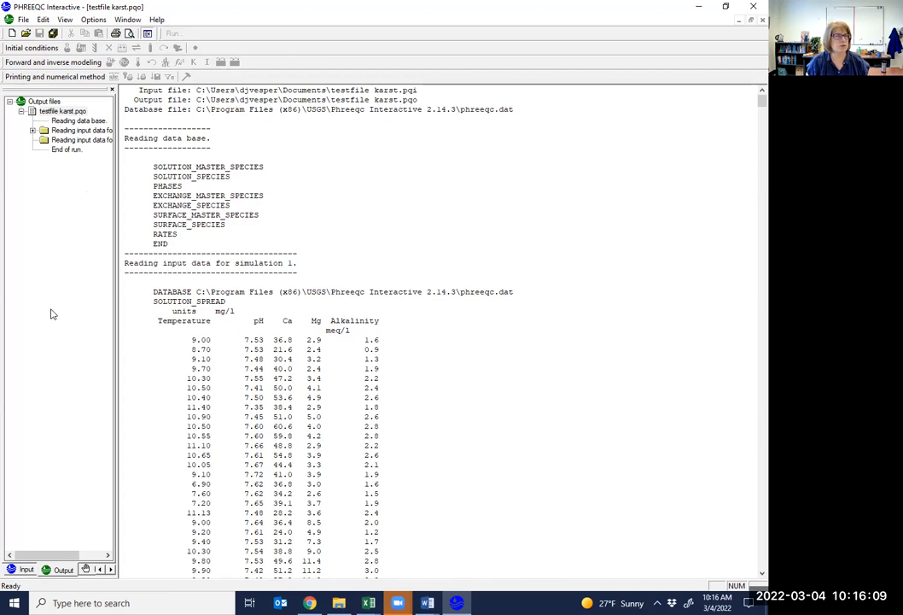
Add a SELECTED_OUTPUT block to the testfile karst input and widen its definition window
left_click(39, 203)
left_click(21, 569)
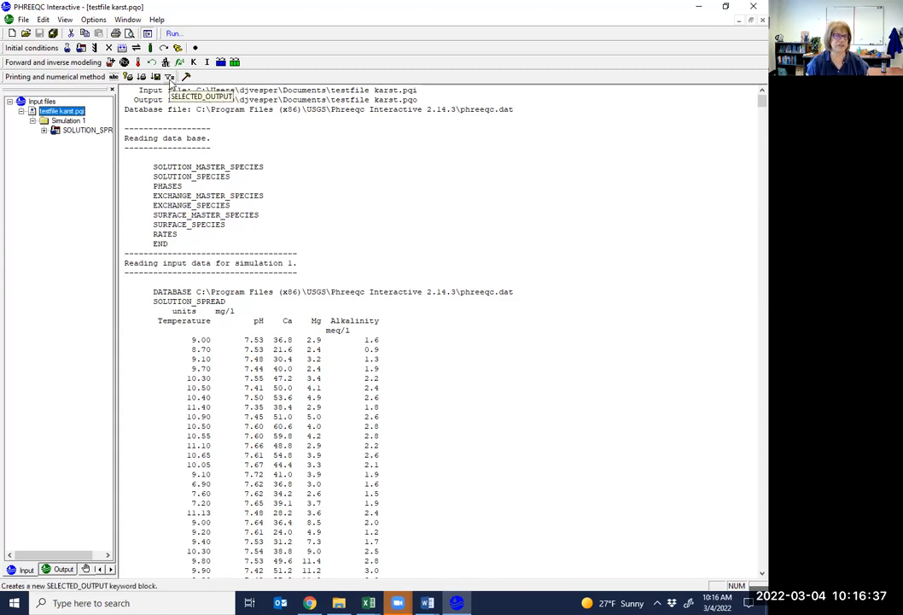
left_click(170, 78)
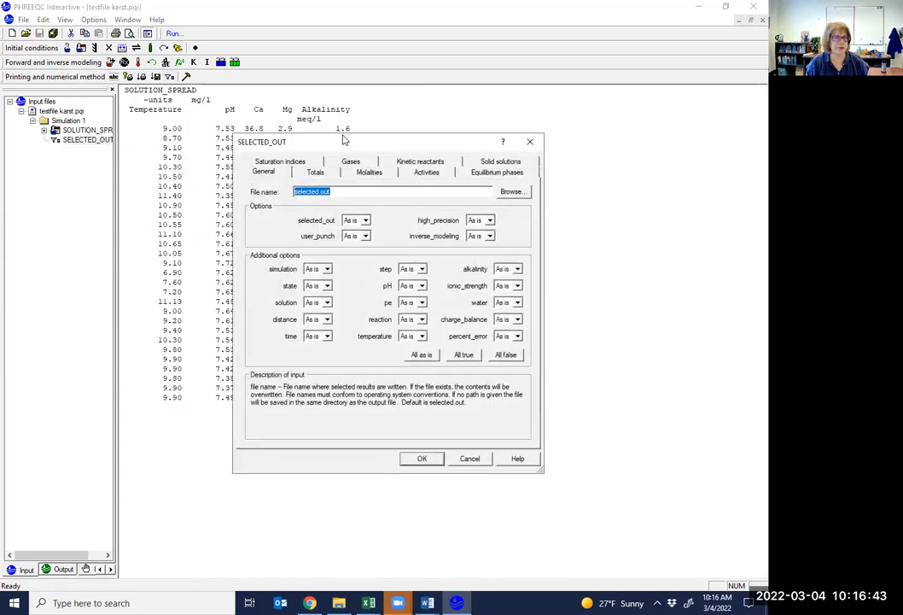
left_click_drag(346, 141, 278, 87)
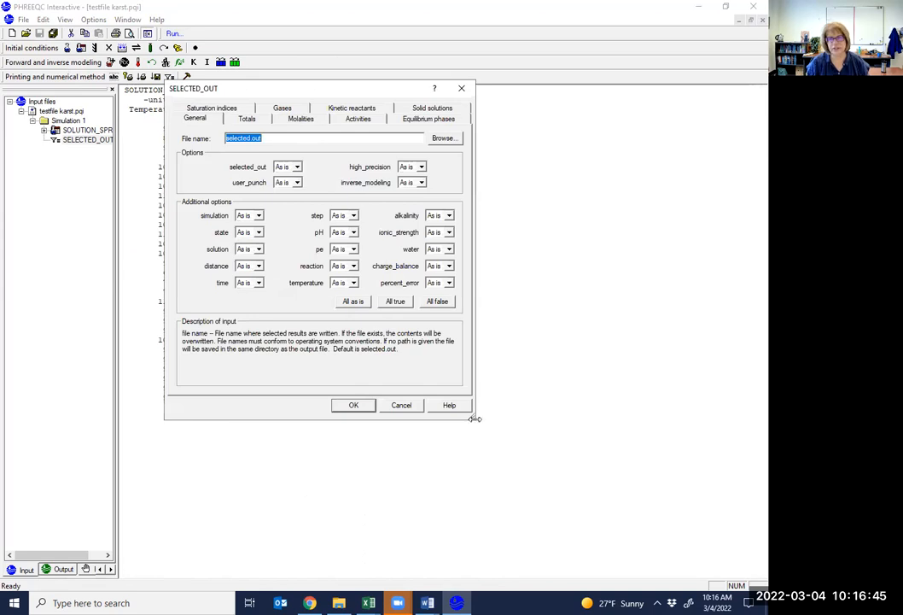
left_click_drag(475, 418, 611, 418)
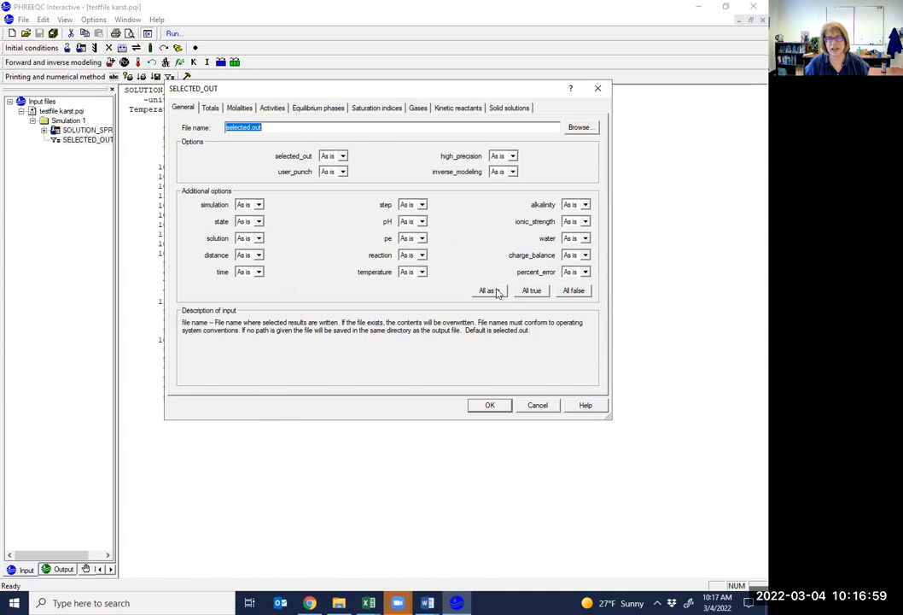
Set all additional selected-output options to False except ionic_strength and percent_error, which are set to True
left_click(570, 292)
left_click(543, 294)
left_click(574, 293)
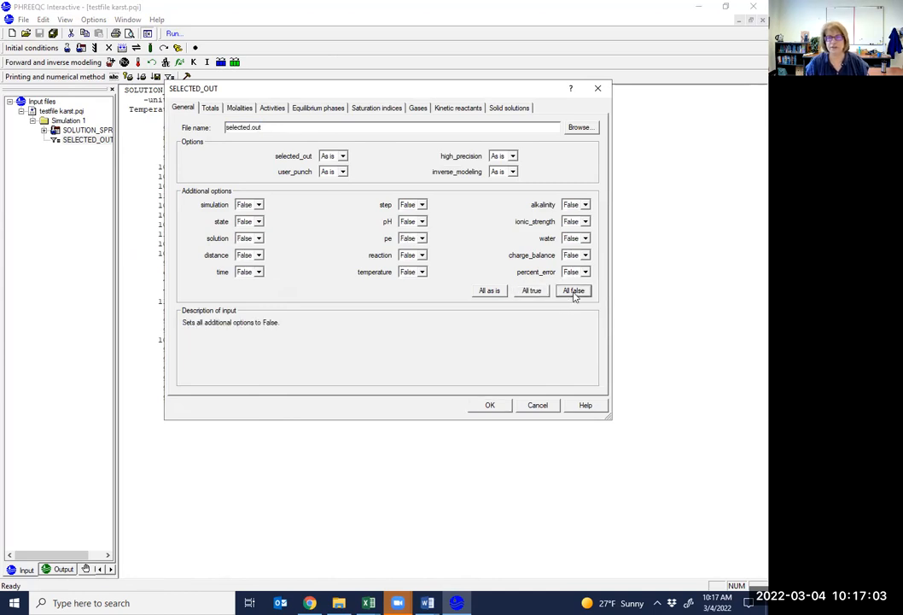
left_click(585, 222)
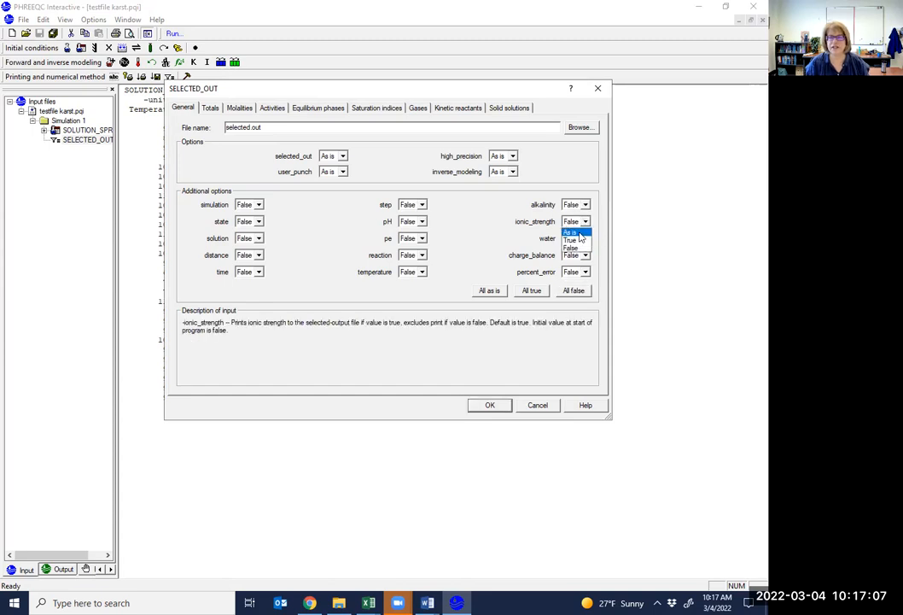
left_click(571, 240)
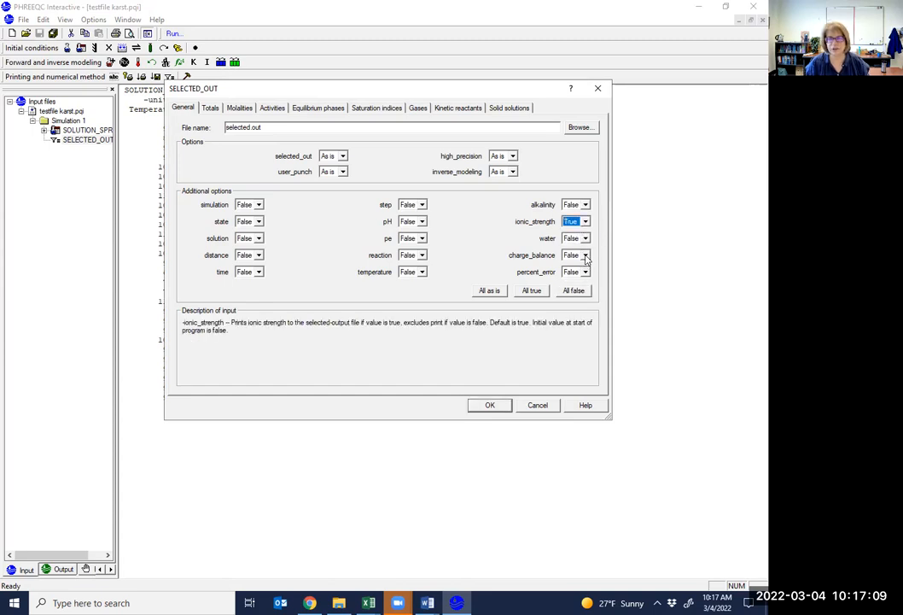
left_click(586, 256)
left_click(579, 284)
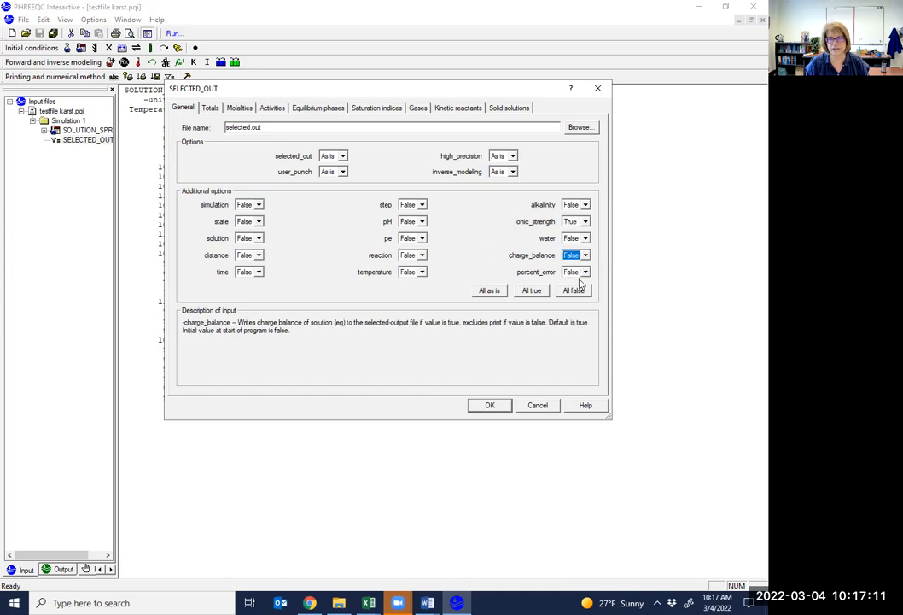
left_click(586, 271)
left_click(586, 290)
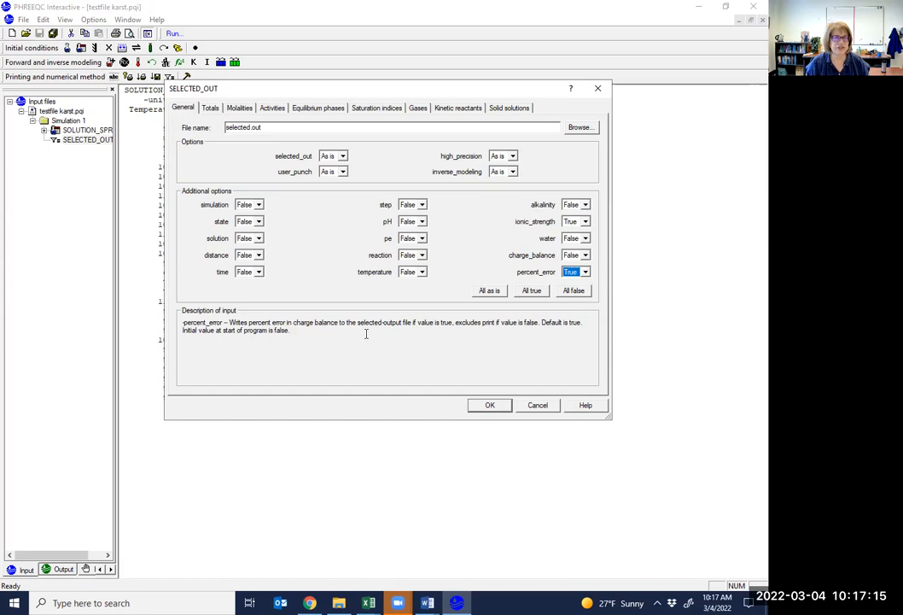
Include the C(4) total in the selected output and look through the molality, activity and equilibrium-phase choices
left_click(212, 109)
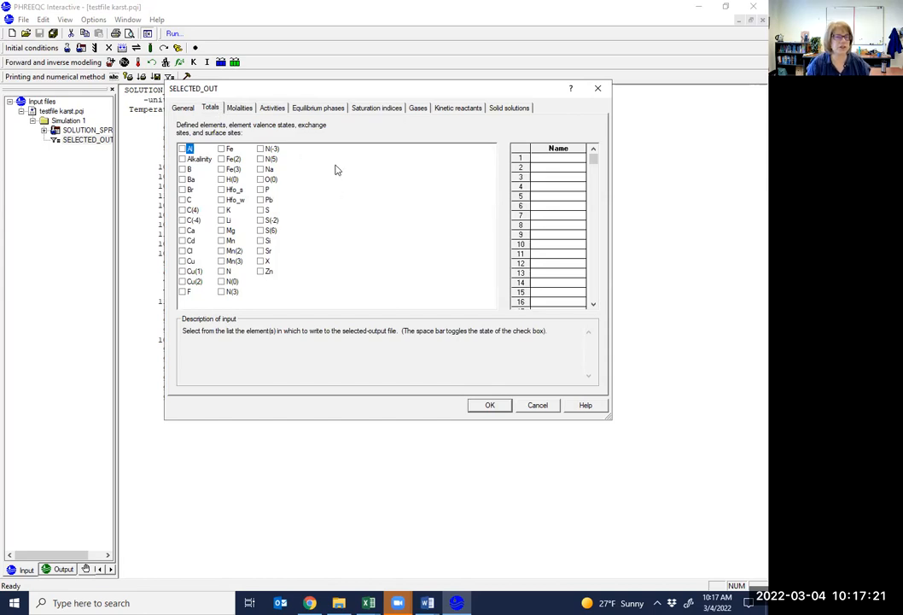
left_click(183, 210)
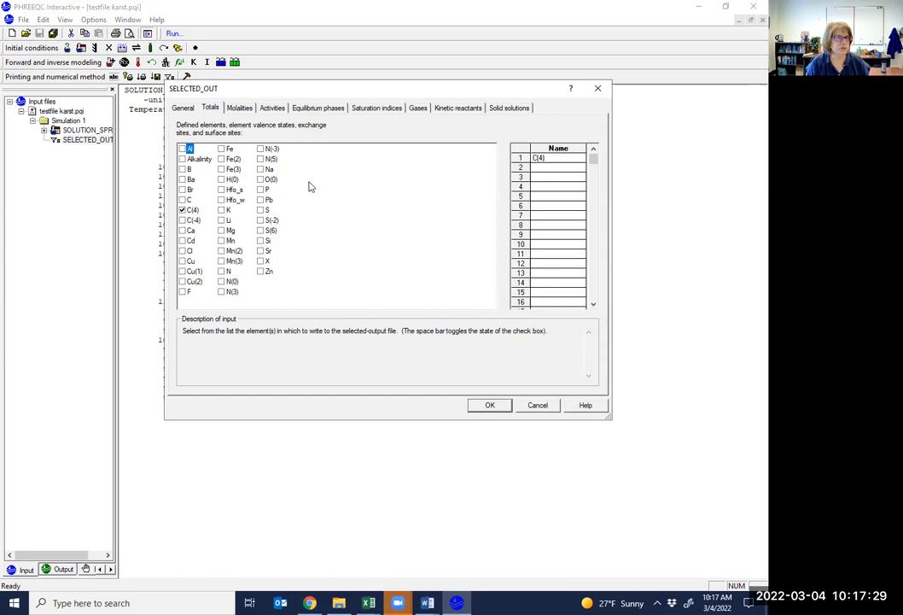
left_click(245, 107)
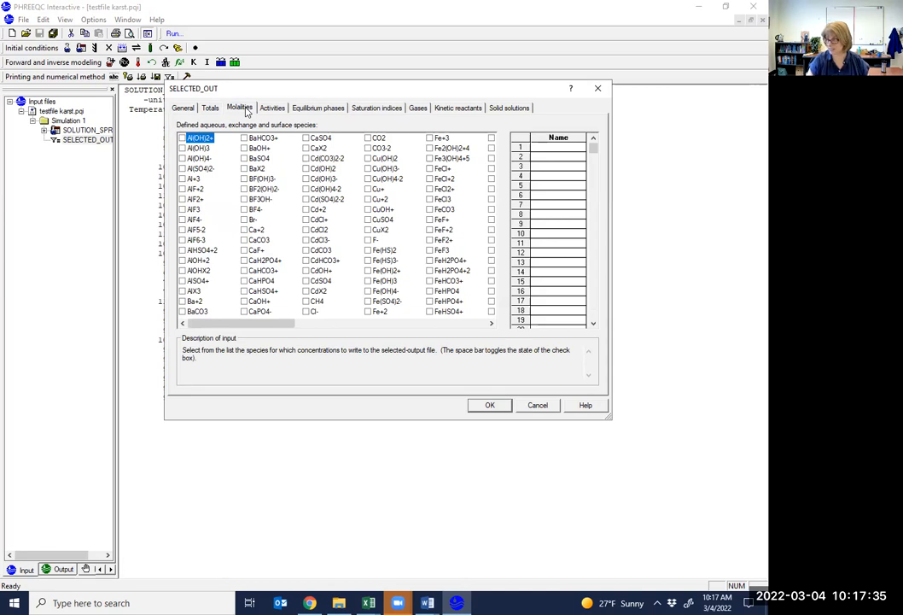
left_click(272, 109)
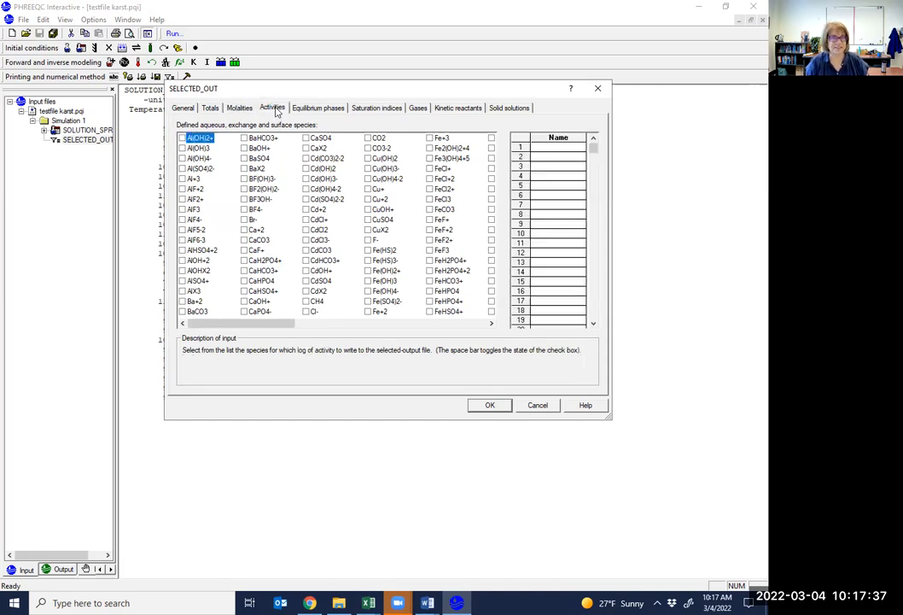
left_click(314, 108)
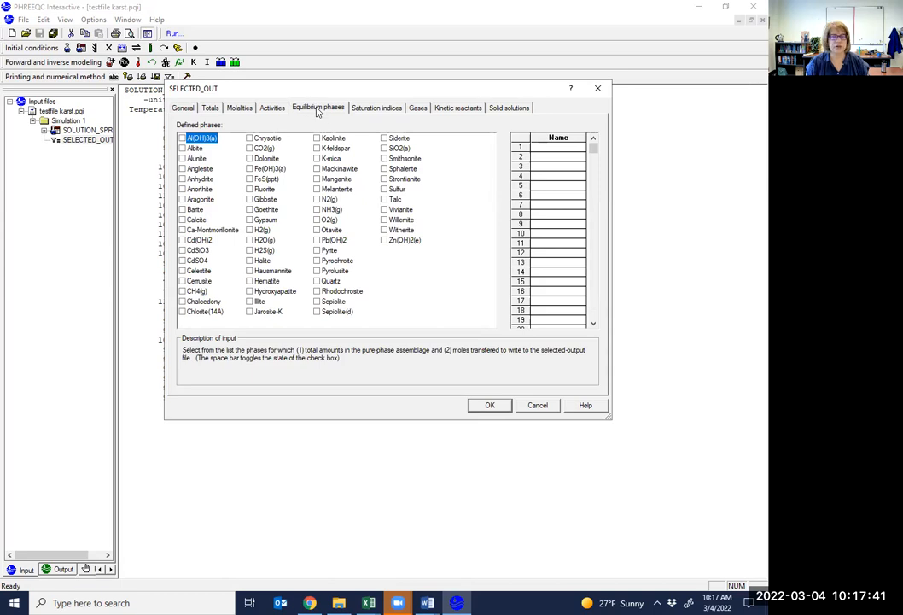
Include the Calcite saturation index and the CO2(g) gas in the selected output and accept the SELECTED_OUTPUT definition
left_click(367, 108)
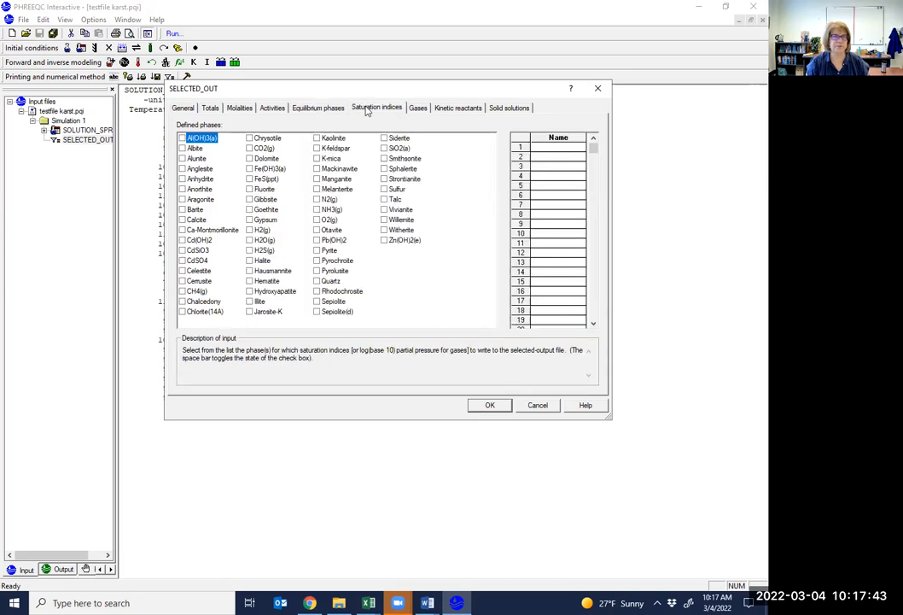
left_click(181, 220)
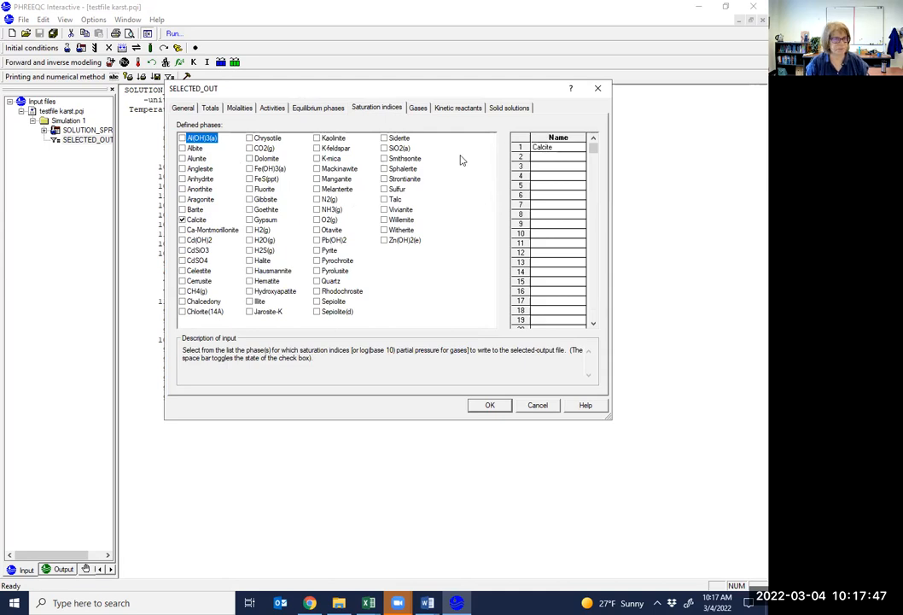
left_click(418, 109)
left_click(182, 148)
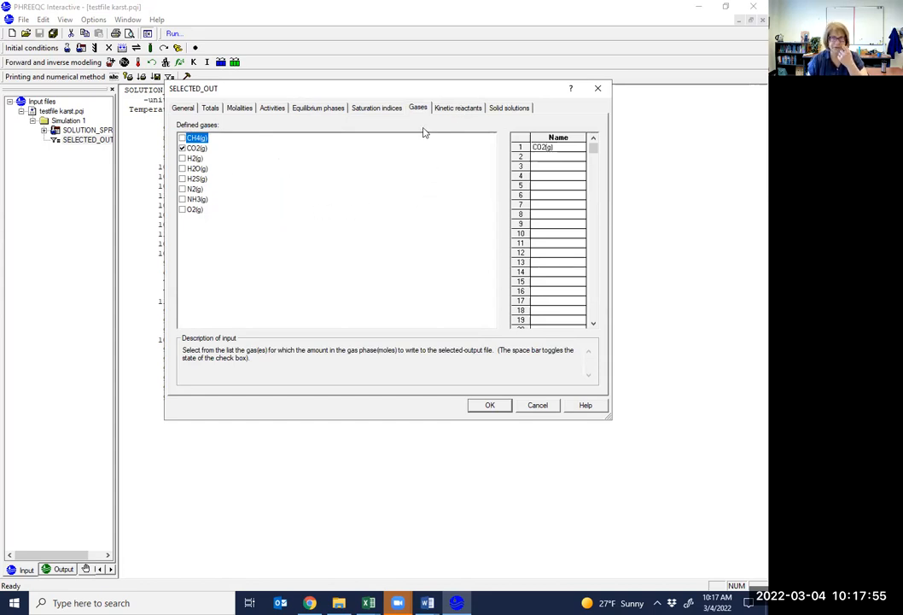
left_click(489, 405)
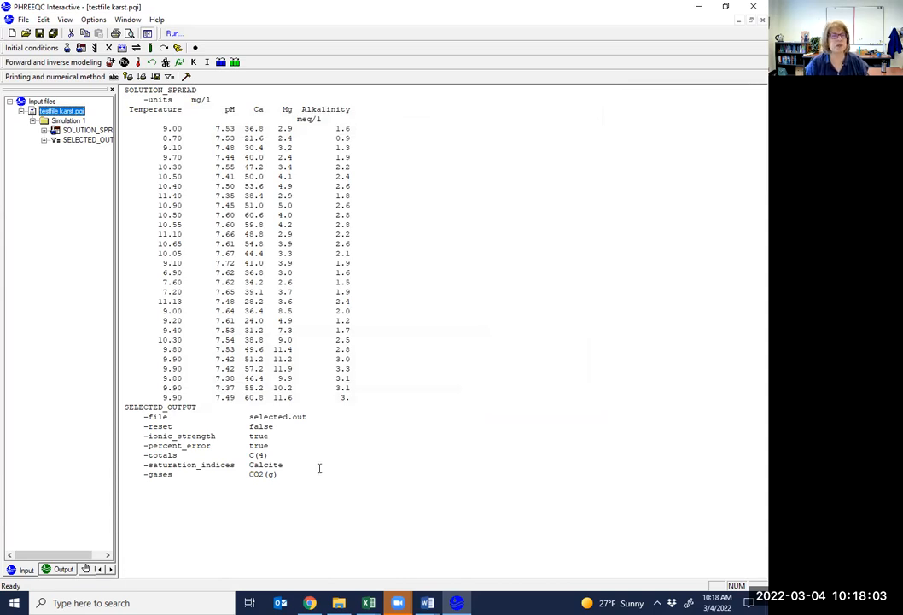
Prepare a run of the karst input whose output file testfile karst.pqo is saved in the Desktop folder temp - junk
left_click(171, 34)
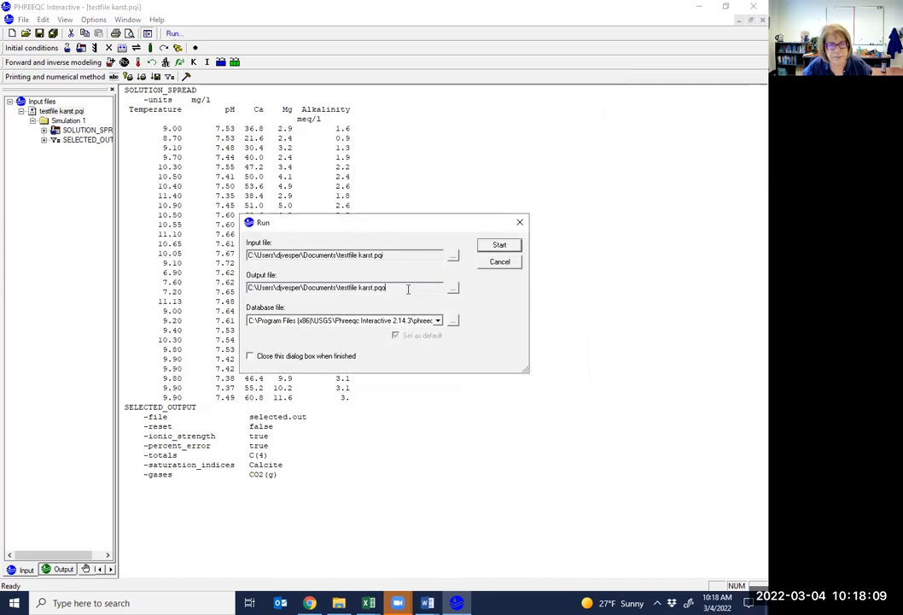
left_click(454, 289)
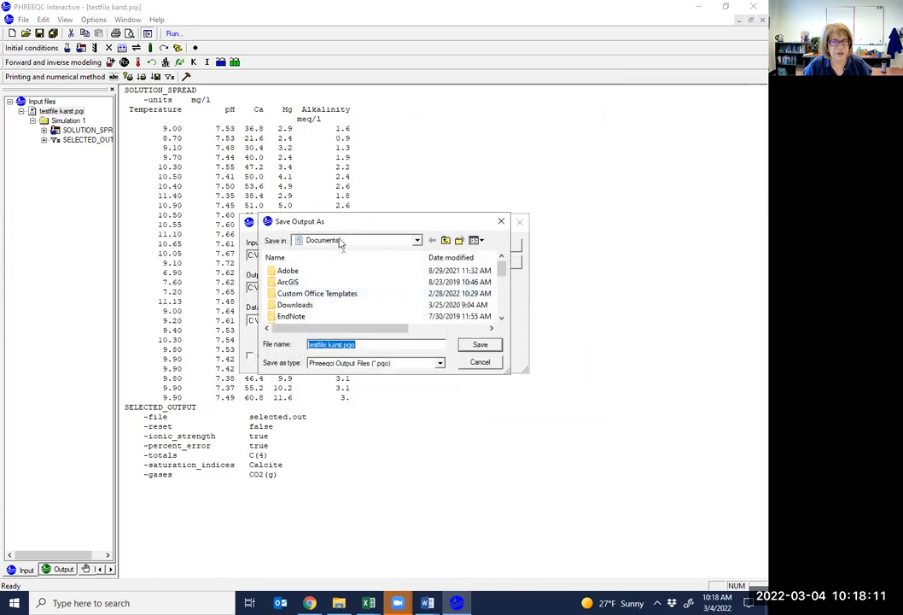
left_click(416, 240)
left_click(312, 266)
left_click(329, 242)
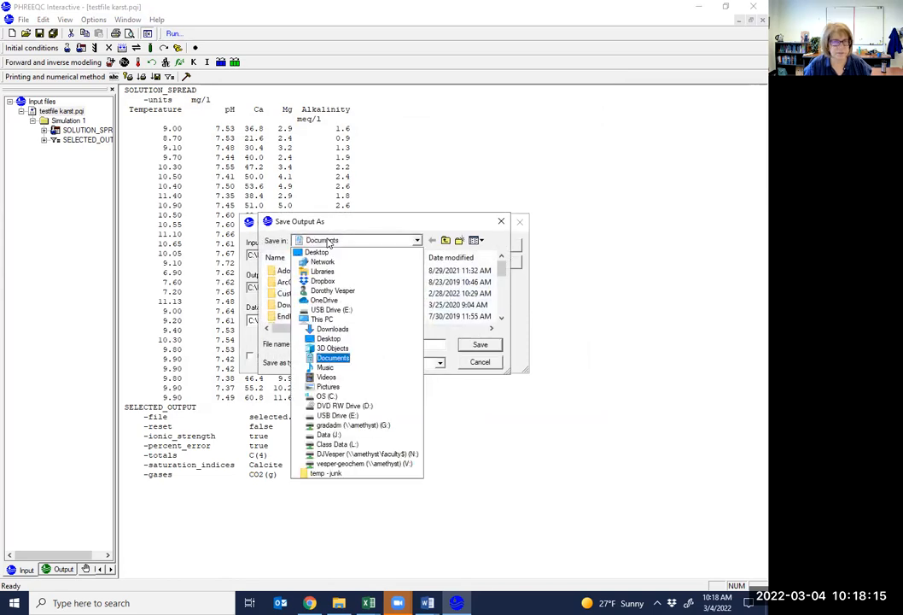
left_click(314, 253)
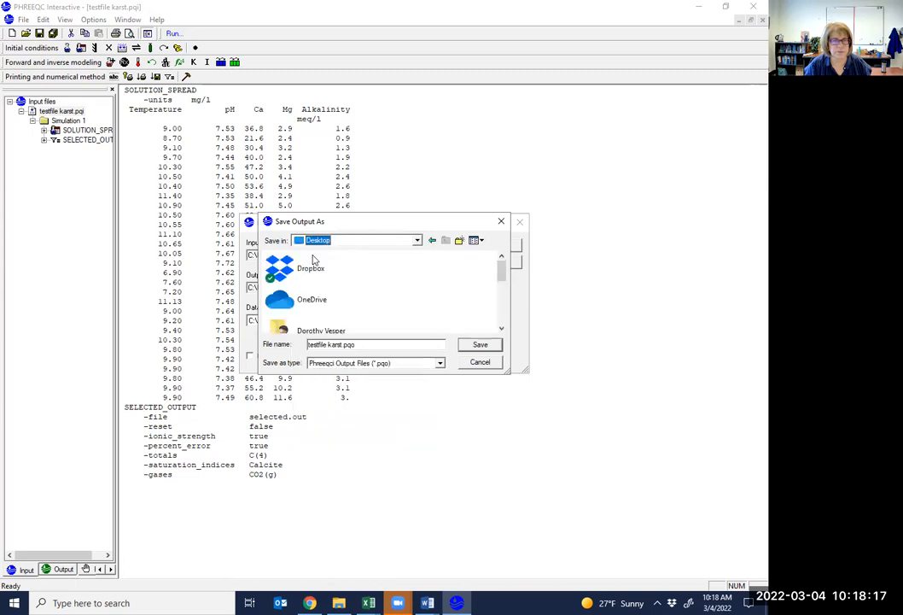
scroll(316, 307, "down", 5)
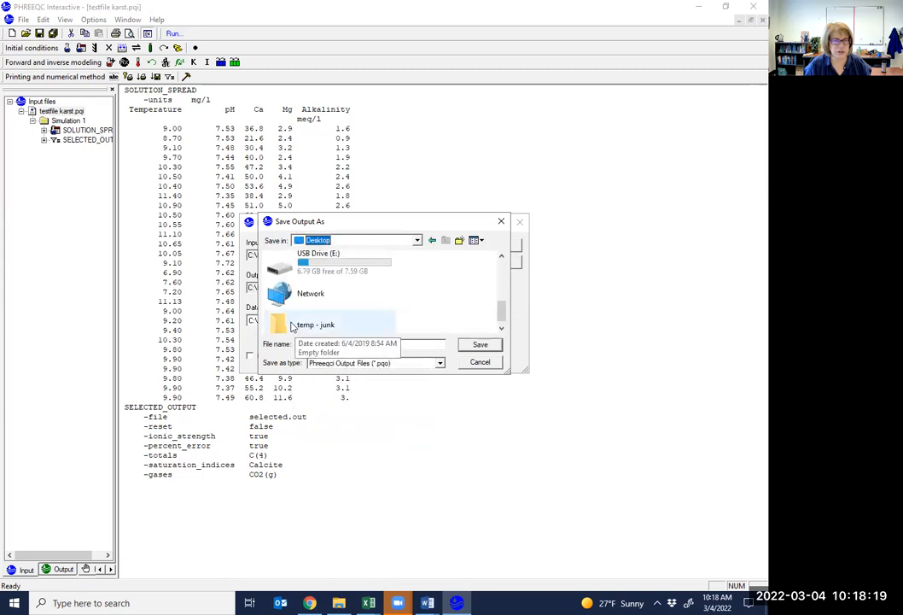
left_click(294, 321)
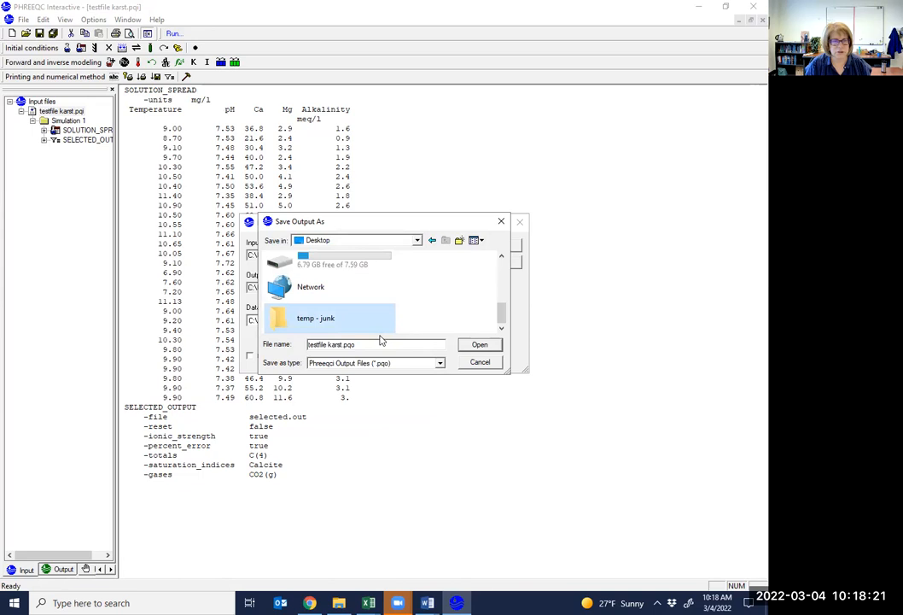
left_click(362, 344)
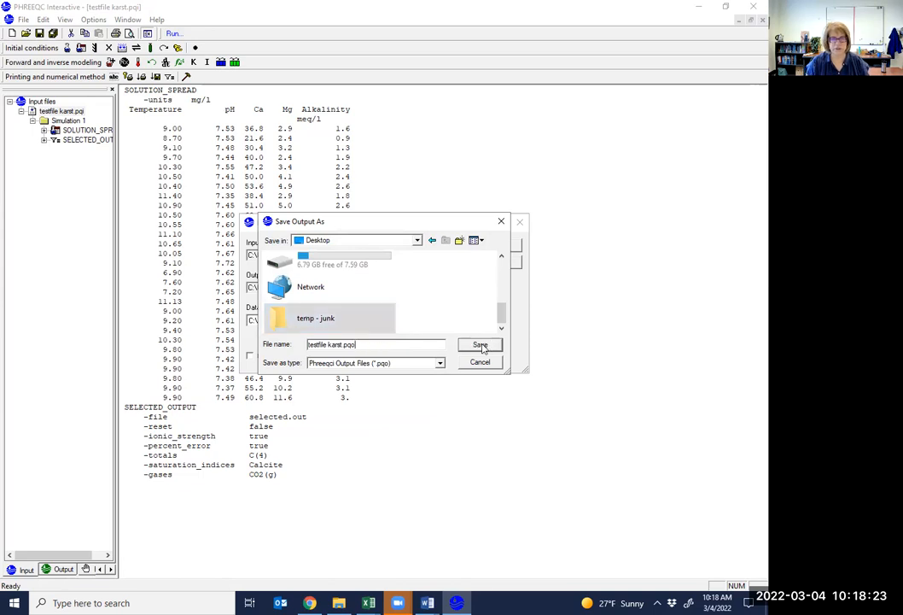
left_click(481, 345)
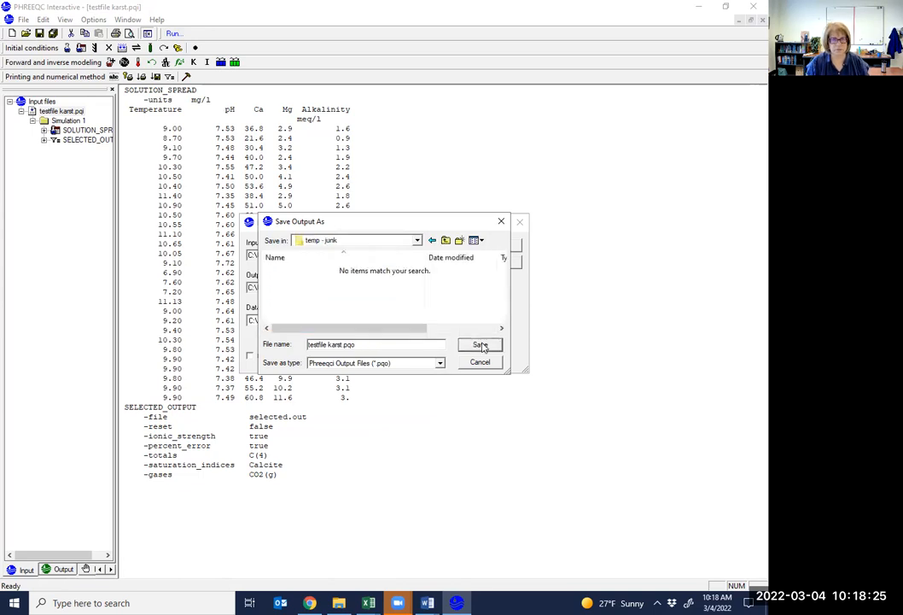
left_click(480, 345)
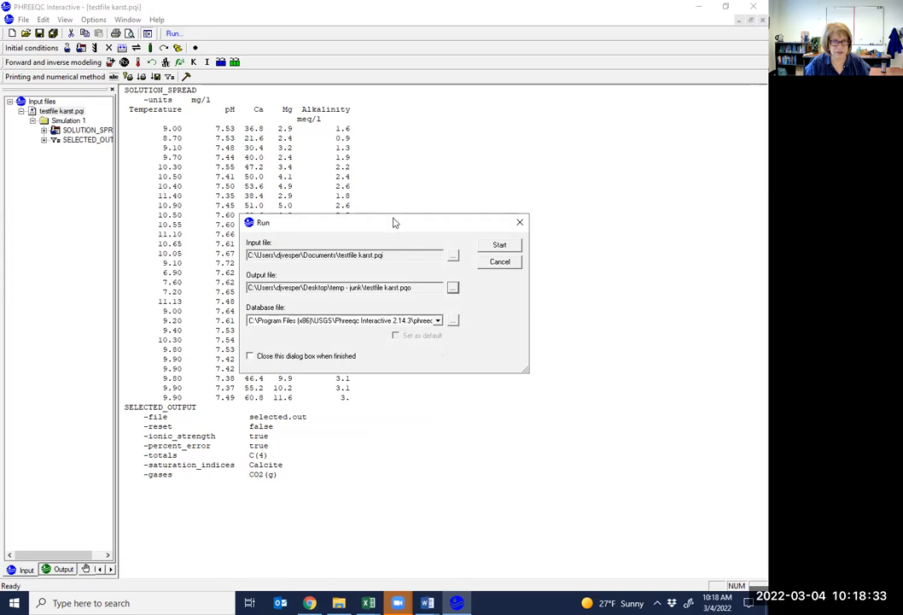
Run the simulation, replacing the existing testfile karst.pqi, and look through the full results in the new output file
left_click(500, 245)
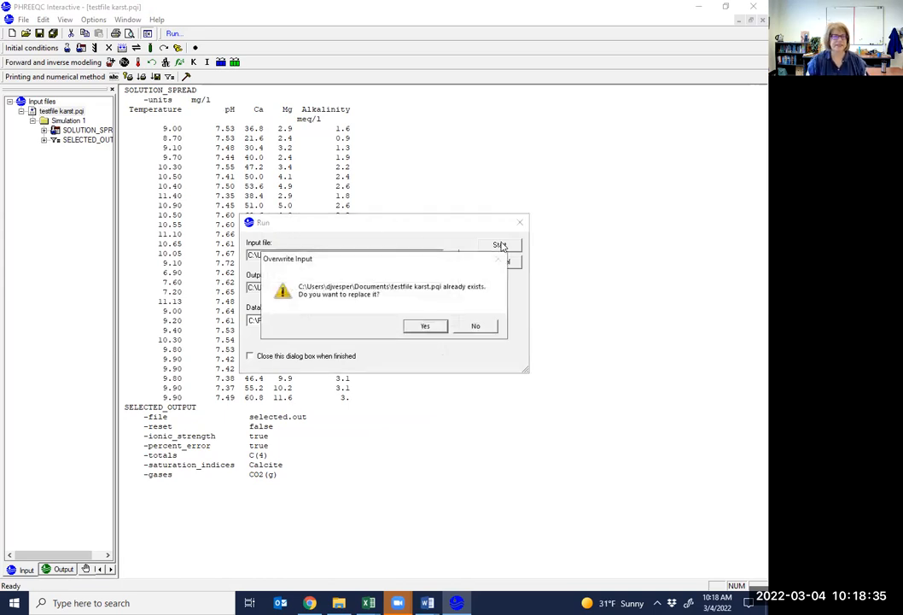
left_click(431, 326)
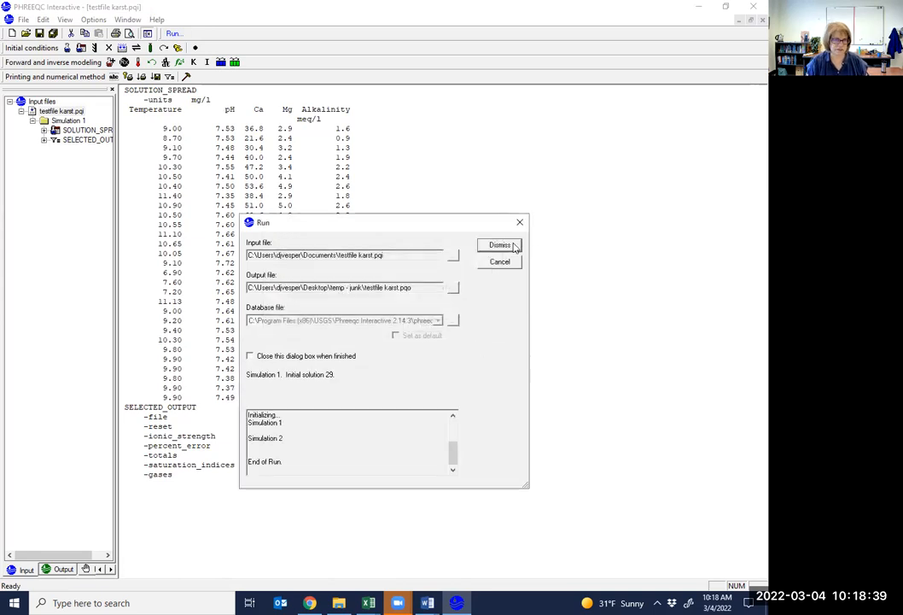
left_click(49, 569)
left_click(493, 247)
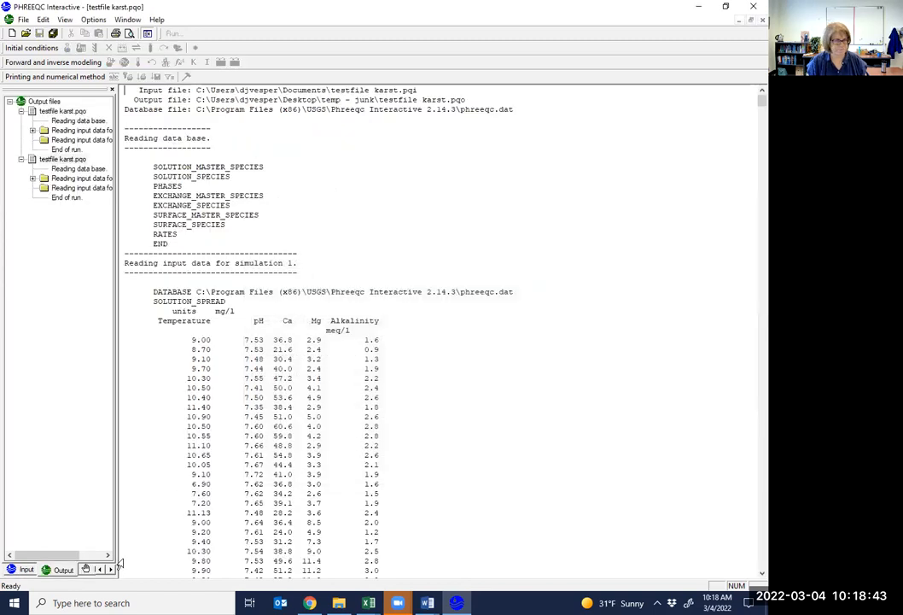
scroll(411, 435, "down", 15)
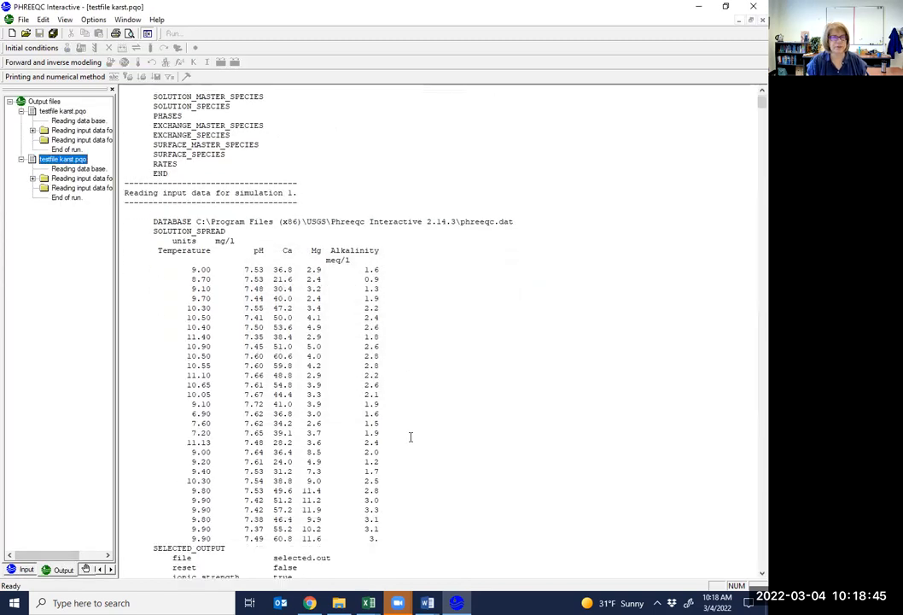
scroll(410, 436, "down", 15)
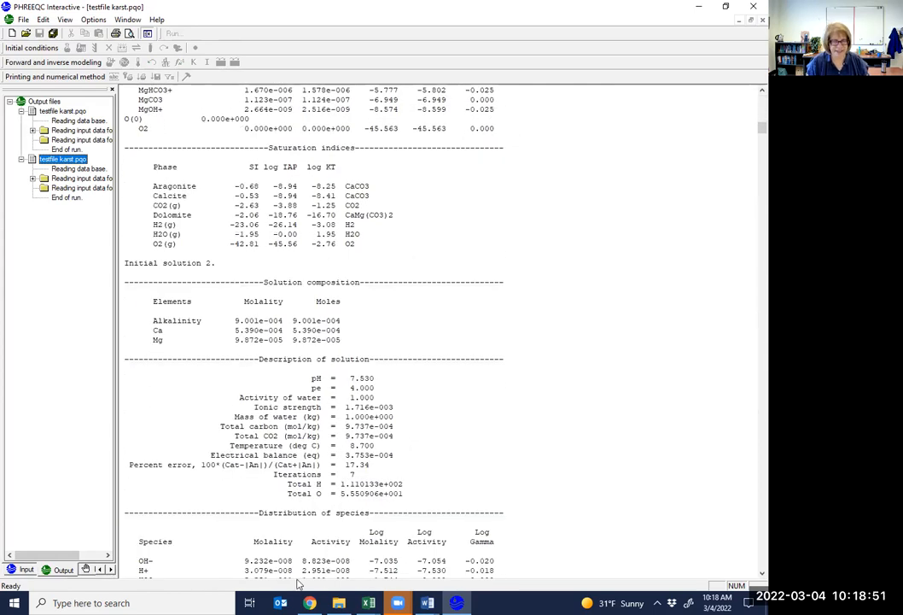
Switch to File Explorer and open selected.out from the Desktop folder temp - junk
mouse_move(339, 602)
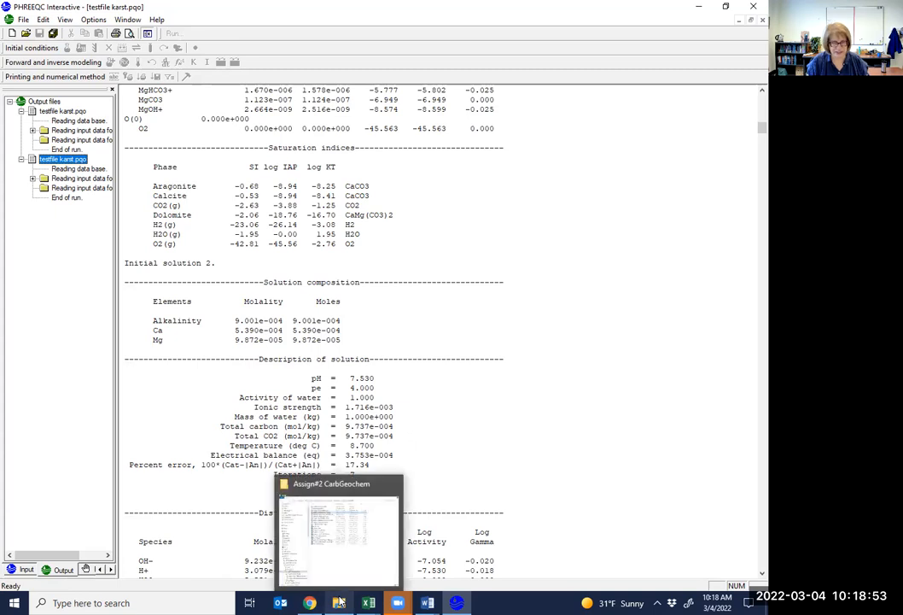
left_click(347, 574)
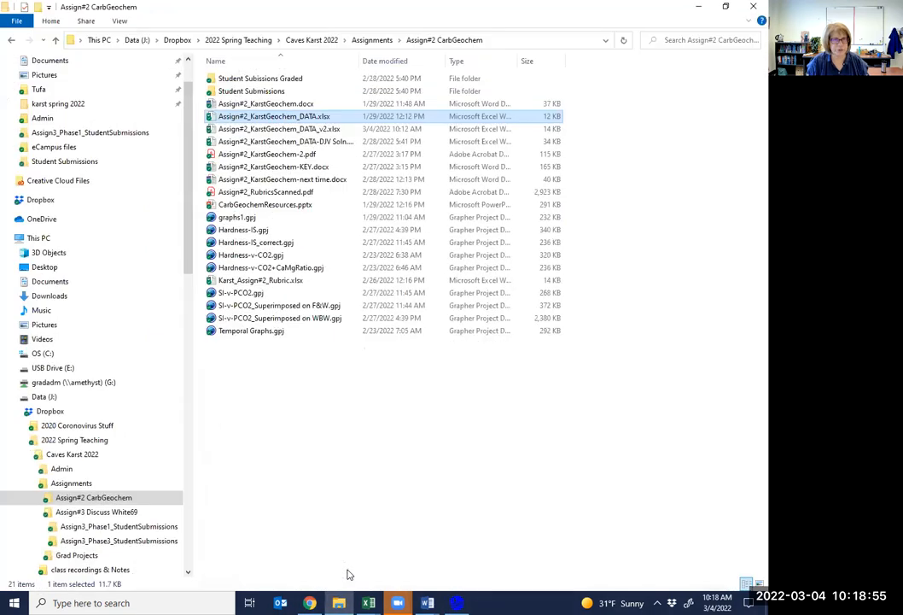
scroll(37, 253, "up", 2)
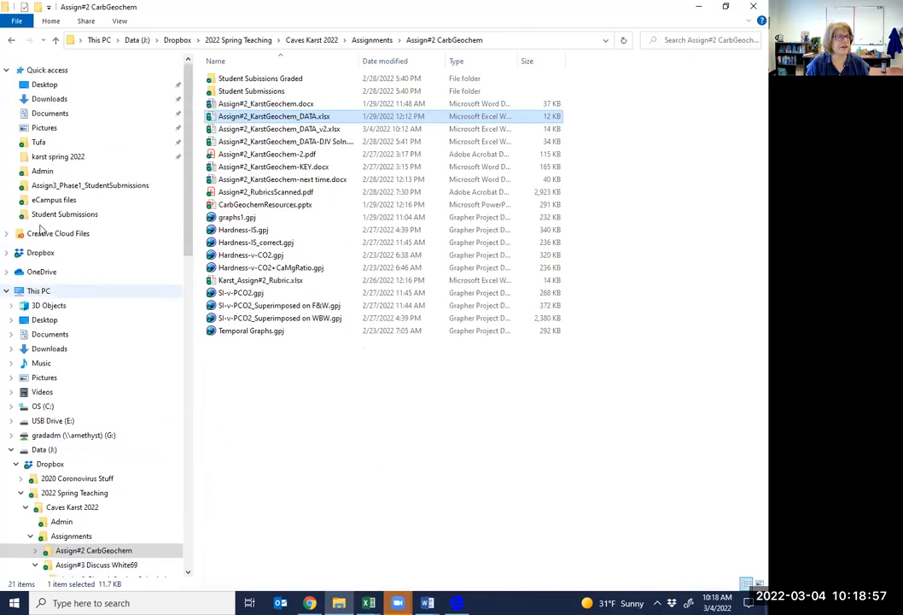
left_click(40, 86)
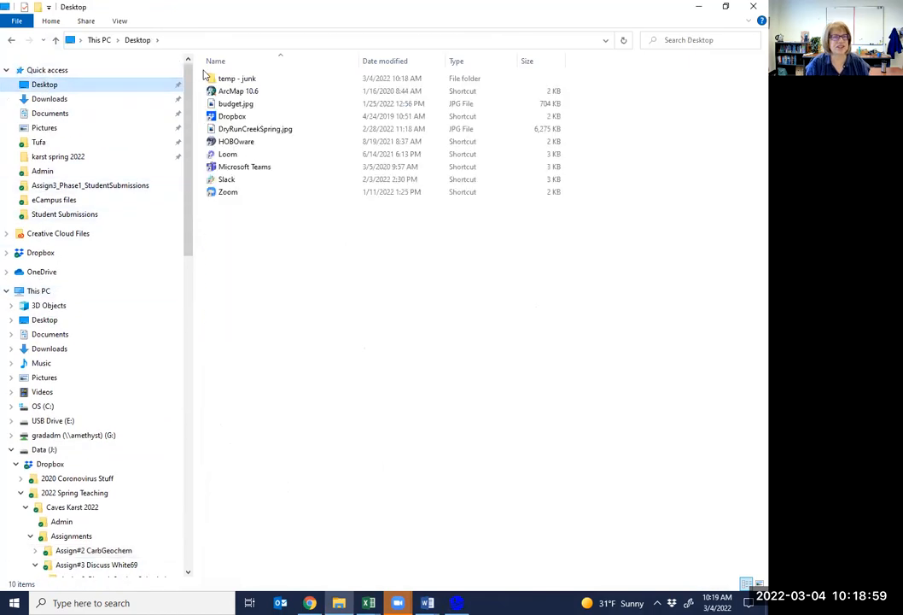
double_click(232, 79)
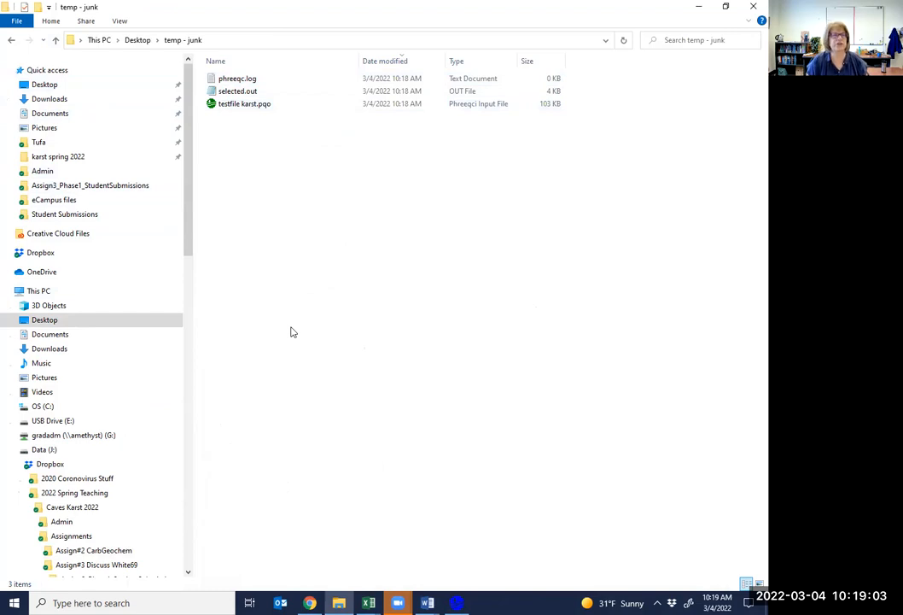
left_click(251, 93)
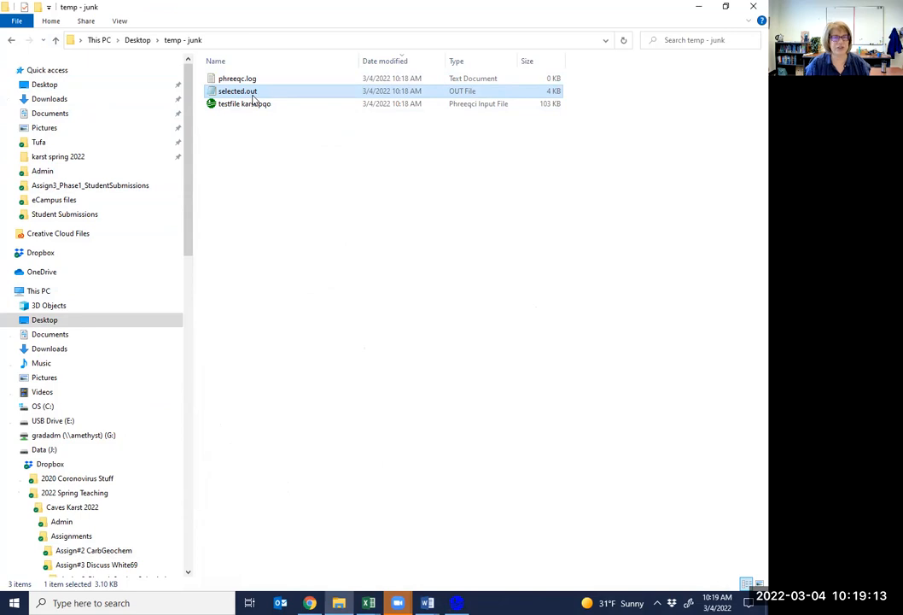
double_click(253, 94)
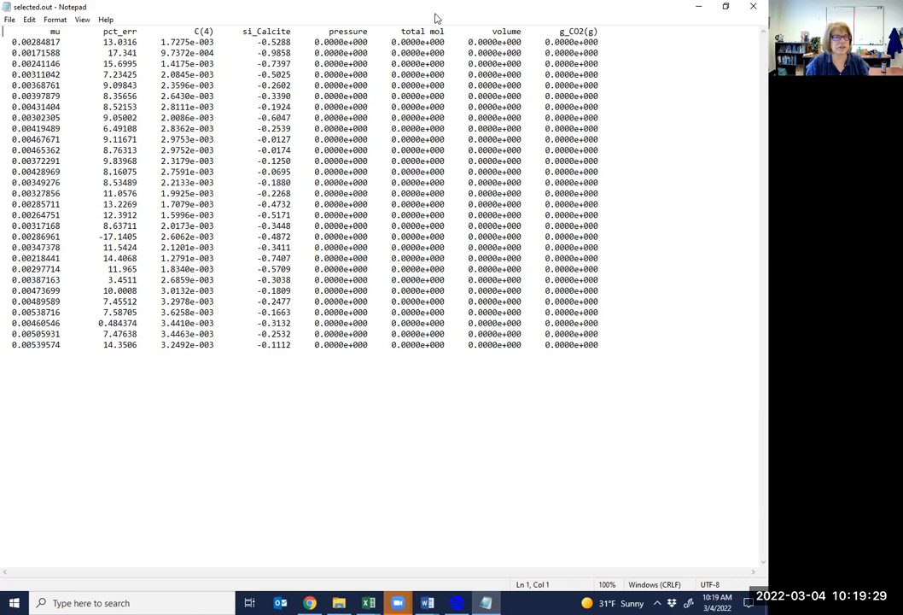
Restore selected.out to a smaller Notepad window, minimize File Explorer and move the Notepad window aside over the PHREEQC output
double_click(435, 9)
left_click(698, 6)
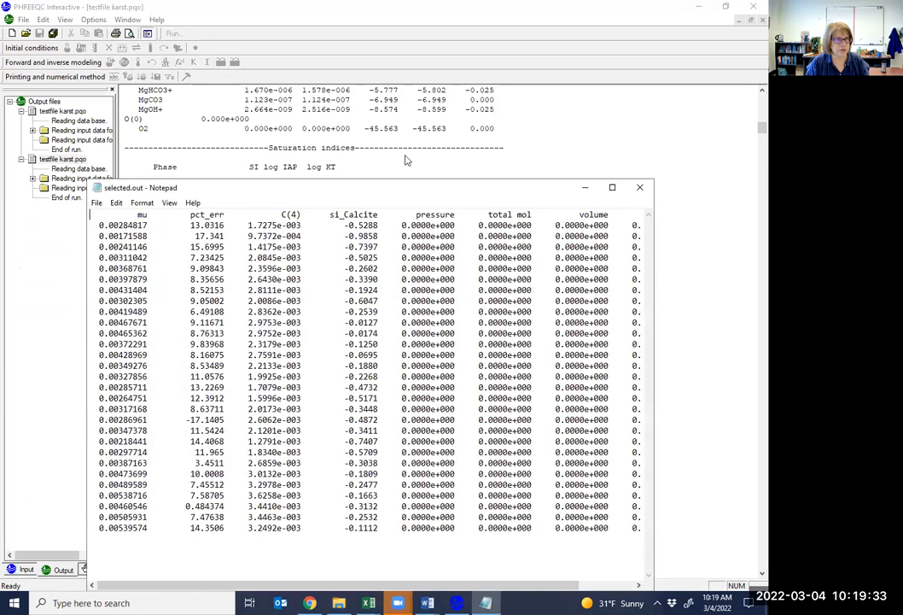
left_click_drag(401, 187, 608, 140)
Switch to PHREEQC and review the echoed input data and SELECTED_OUTPUT settings in the output file
left_click(25, 570)
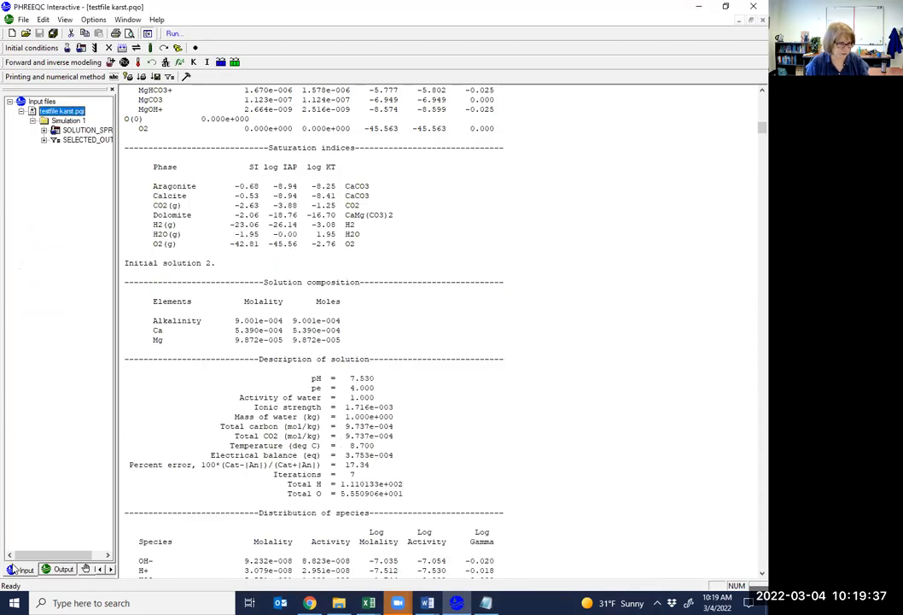
scroll(373, 340, "up", 20)
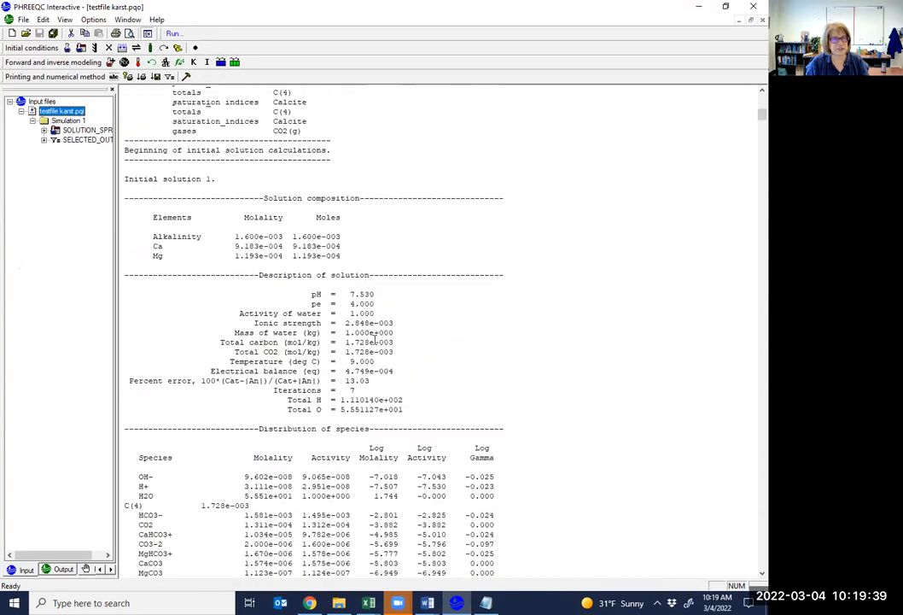
scroll(374, 340, "up", 4)
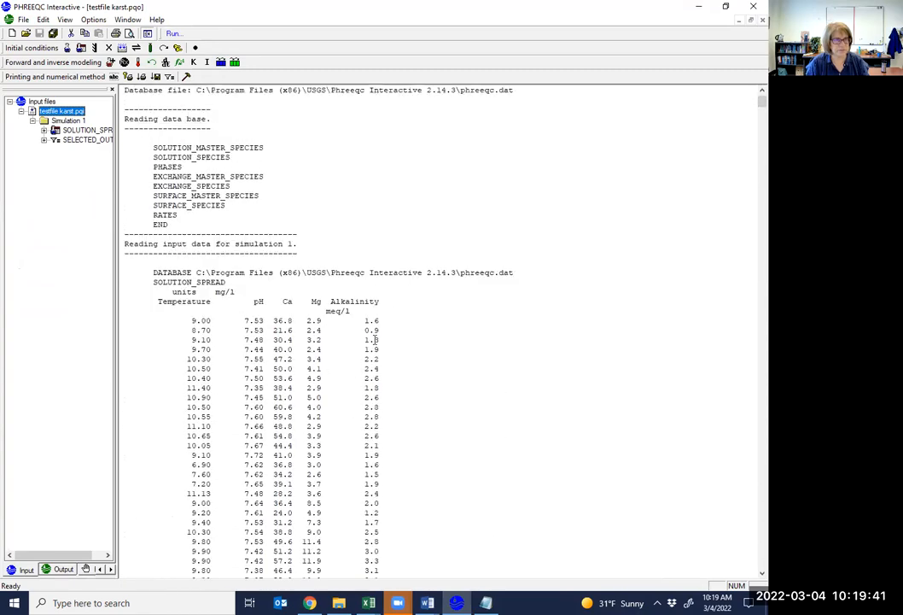
scroll(374, 340, "down", 6)
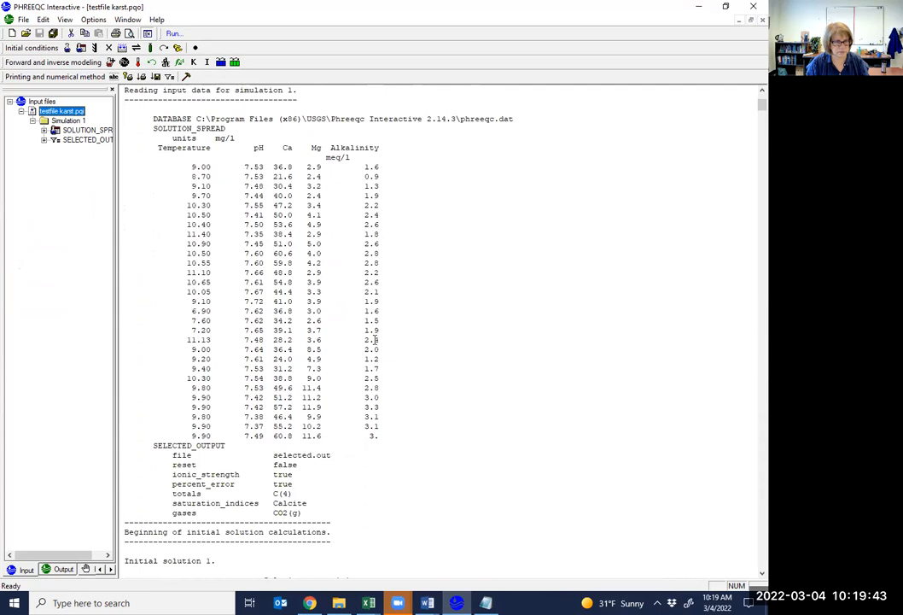
scroll(374, 340, "down", 5)
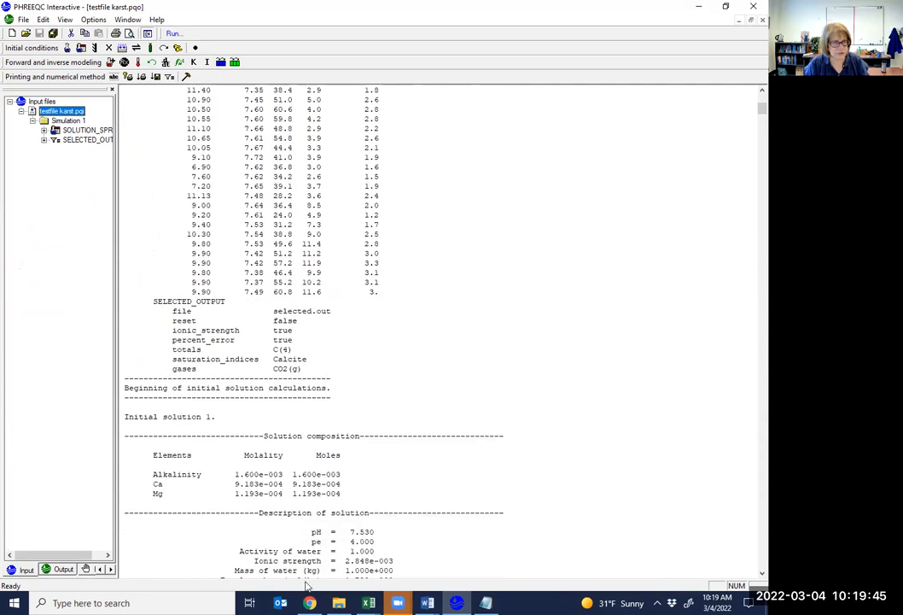
Place the selected.out Notepad window beside the PHREEQC output and compare its mu column with the solution description
left_click(486, 602)
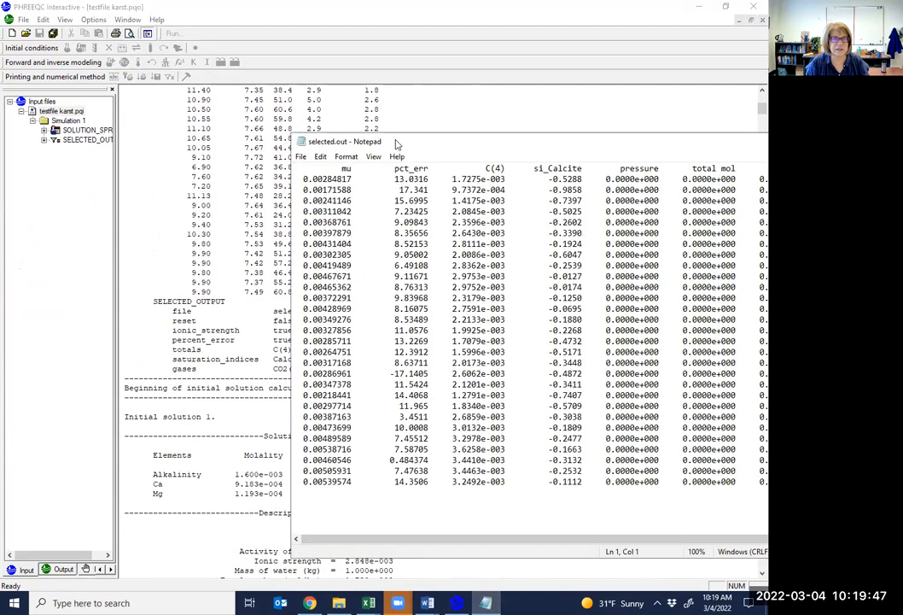
left_click_drag(396, 145, 527, 94)
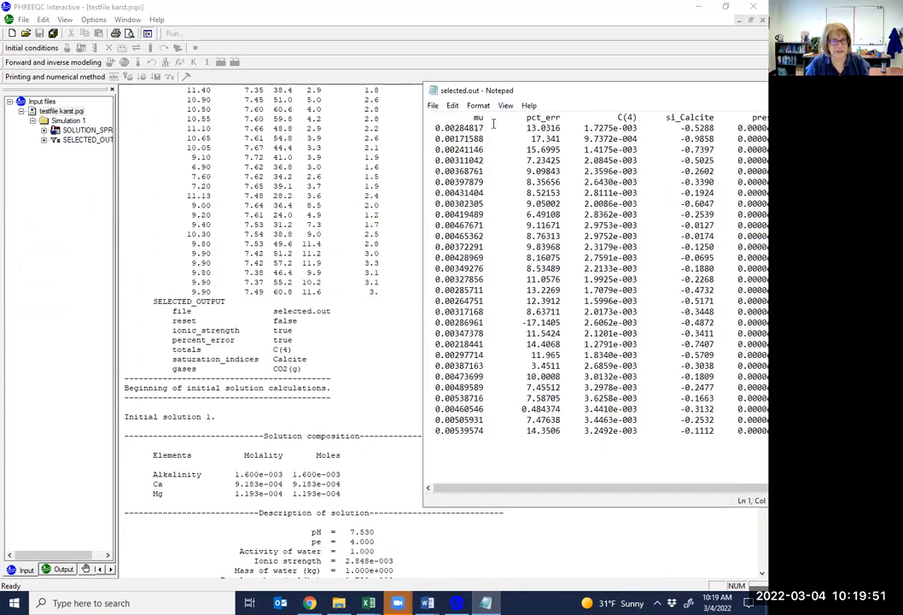
left_click_drag(495, 126, 448, 116)
left_click(464, 138)
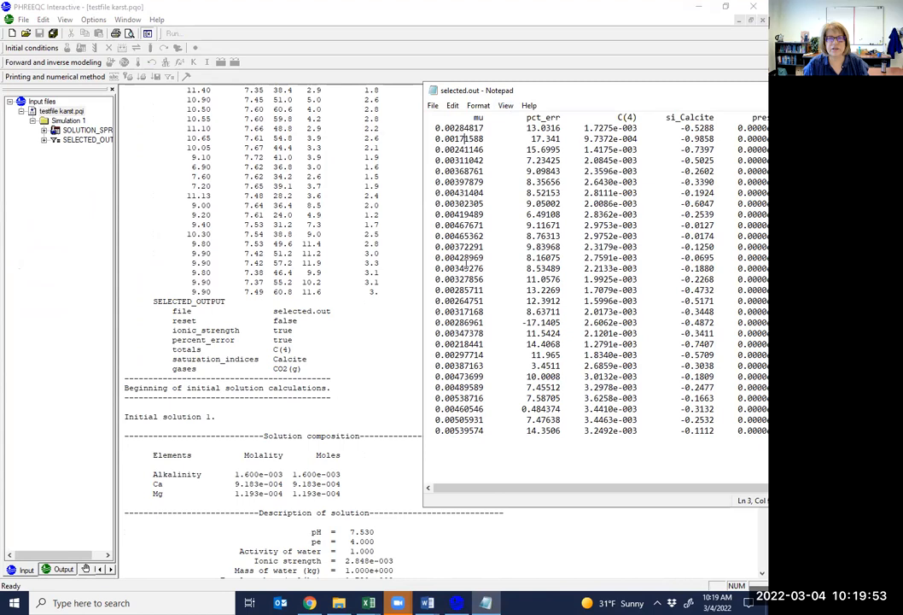
scroll(337, 310, "down", 5)
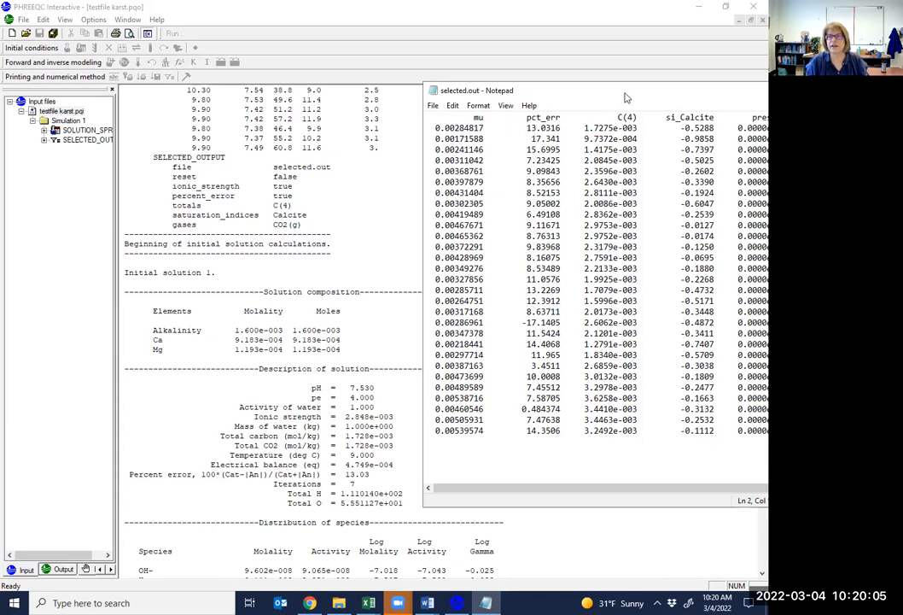
Compare the remaining selected.out columns through g_CO2(g) with the PHREEQC solution description, and close the Notepad file
left_click_drag(516, 85, 481, 85)
left_click(604, 127)
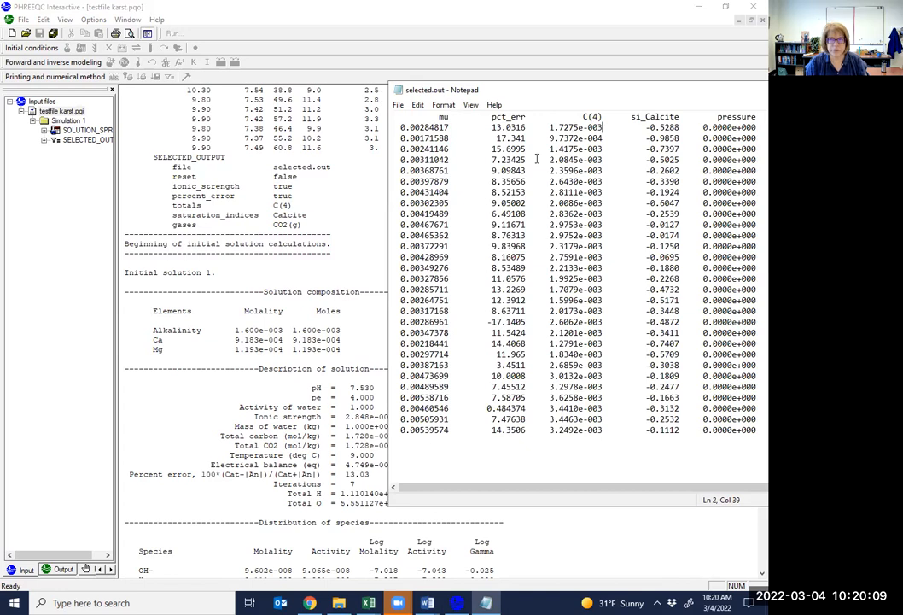
scroll(202, 468, "down", 3)
scroll(201, 469, "down", 2)
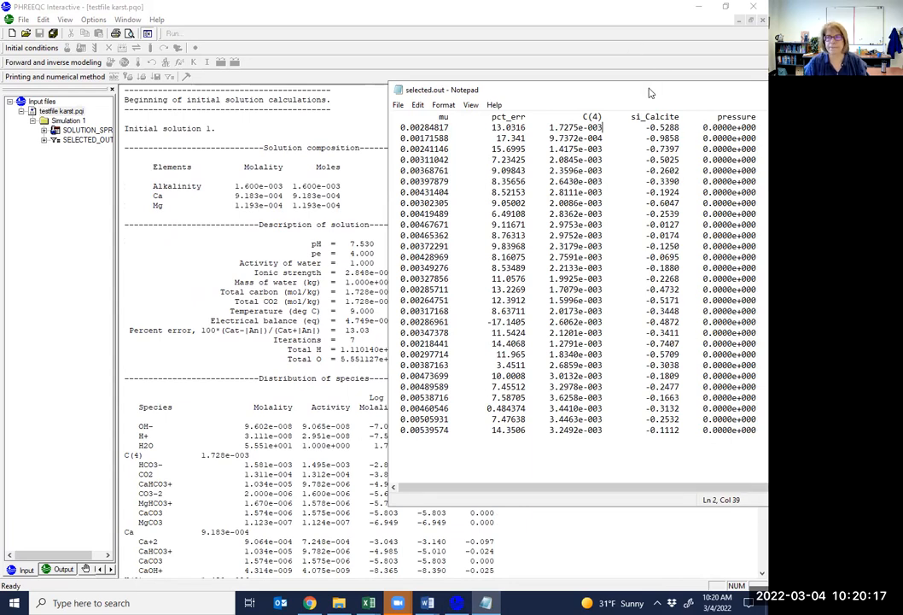
left_click_drag(648, 92, 468, 120)
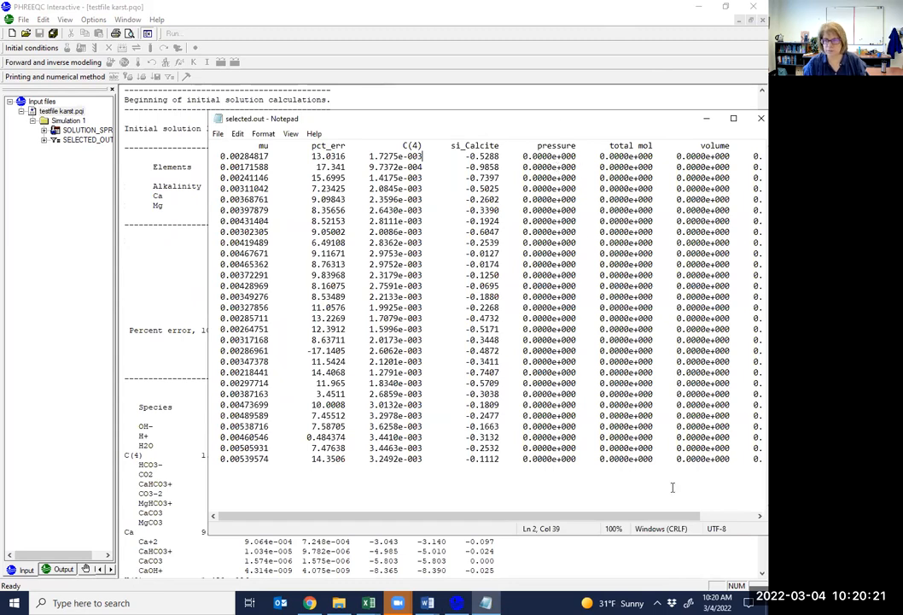
left_click_drag(689, 517, 755, 514)
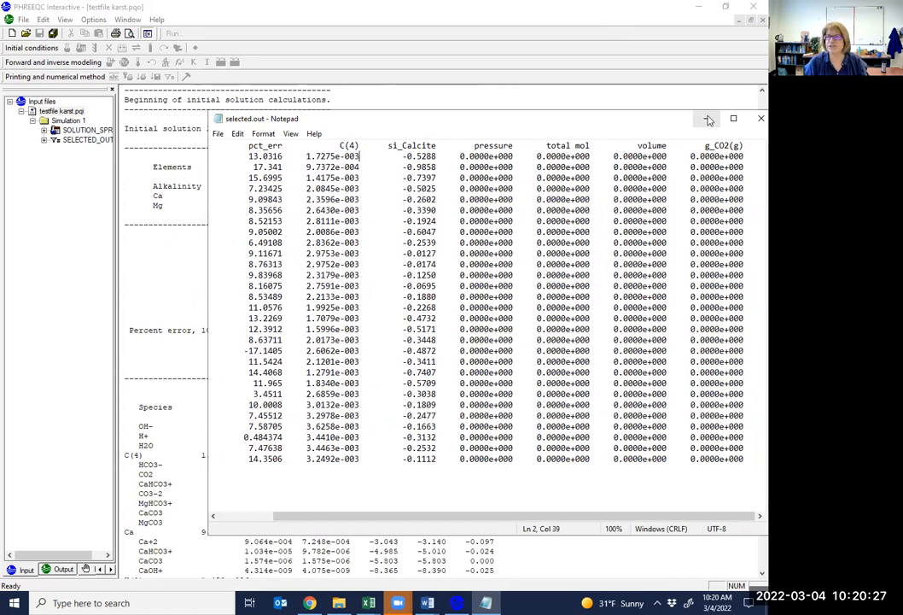
left_click(760, 119)
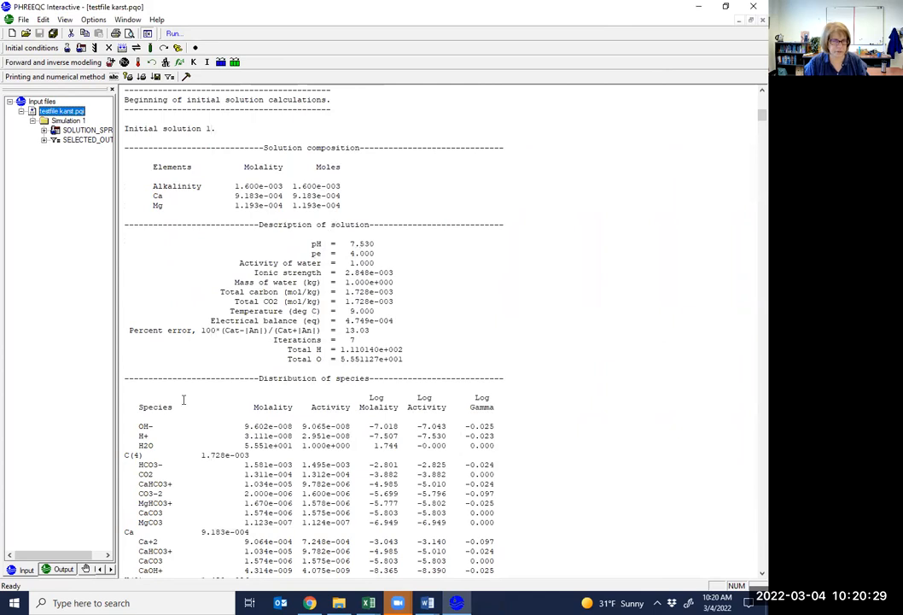
Switch to the Word tutorial, read the note on output for CO2 on finding log PCO2 among the saturation indices, and minimize Word
scroll(201, 530, "down", 3)
left_click(427, 602)
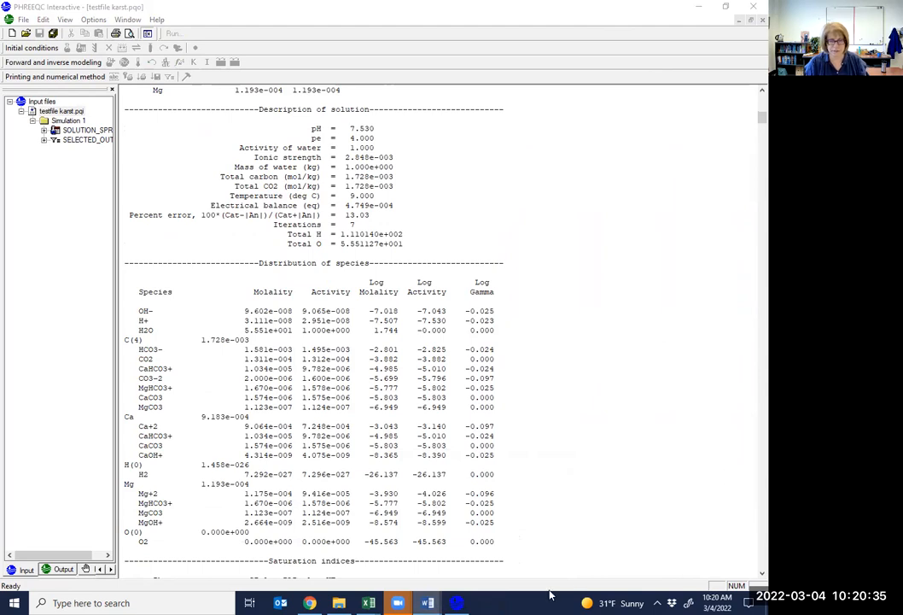
mouse_move(428, 603)
left_click(481, 546)
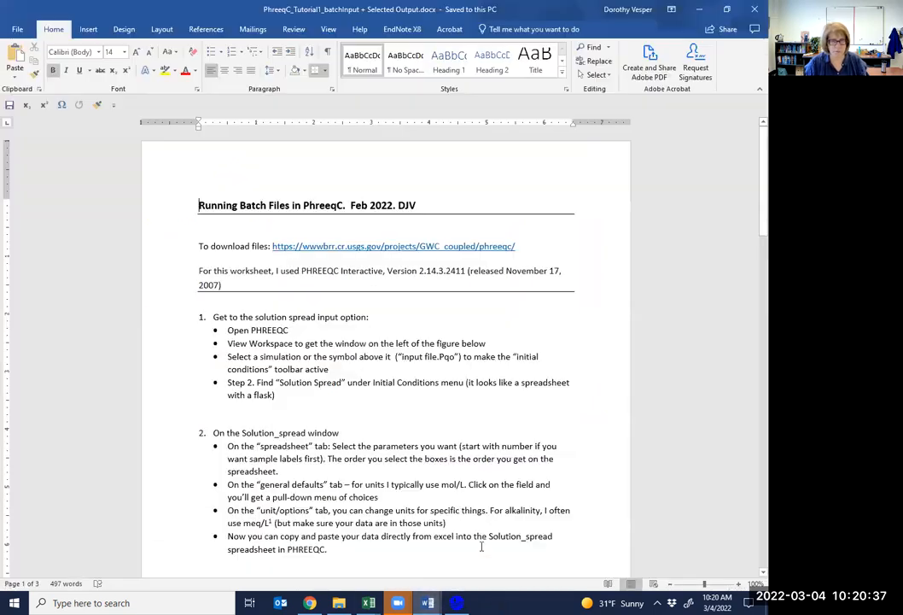
scroll(354, 337, "down", 18)
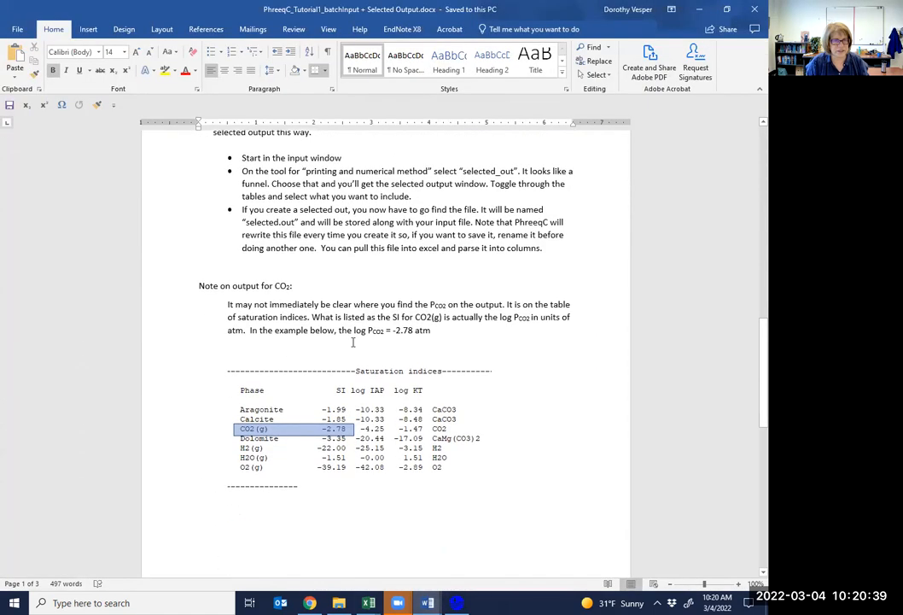
left_click(299, 486)
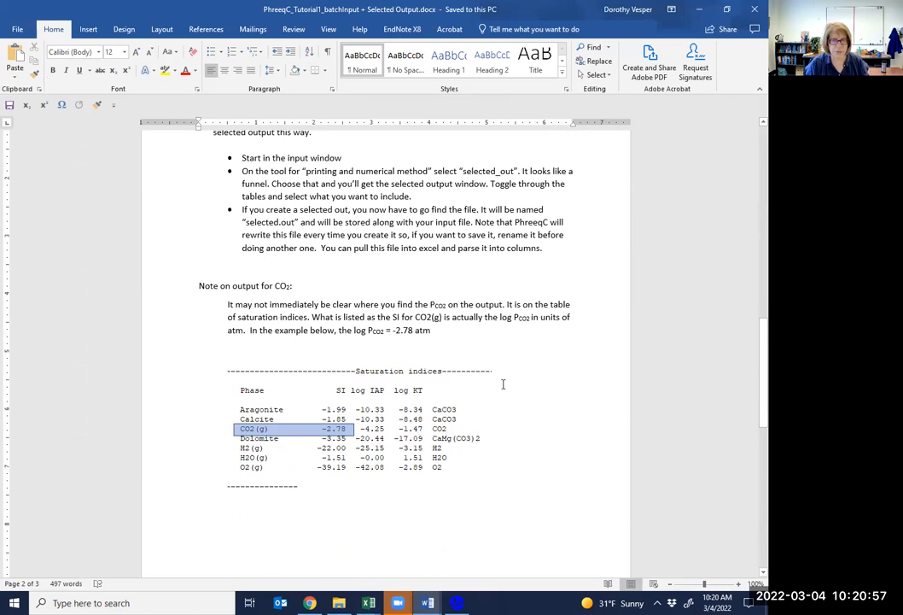
left_click(697, 10)
Edit the SELECTED_OUTPUT block of testfile karst.pqi to remove CO2(g) from the gases and add CO2(g) to the saturation indices
left_click(43, 111)
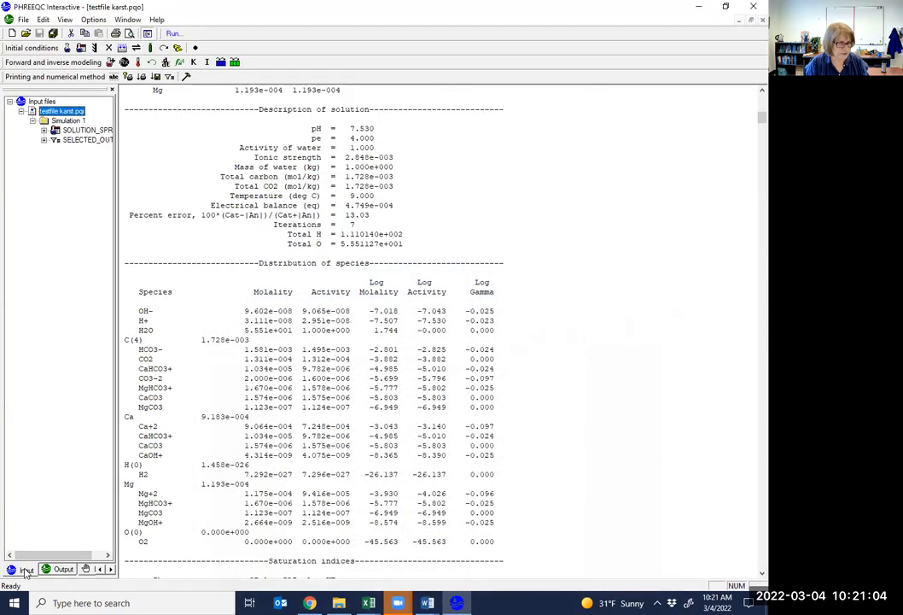
left_click(66, 139)
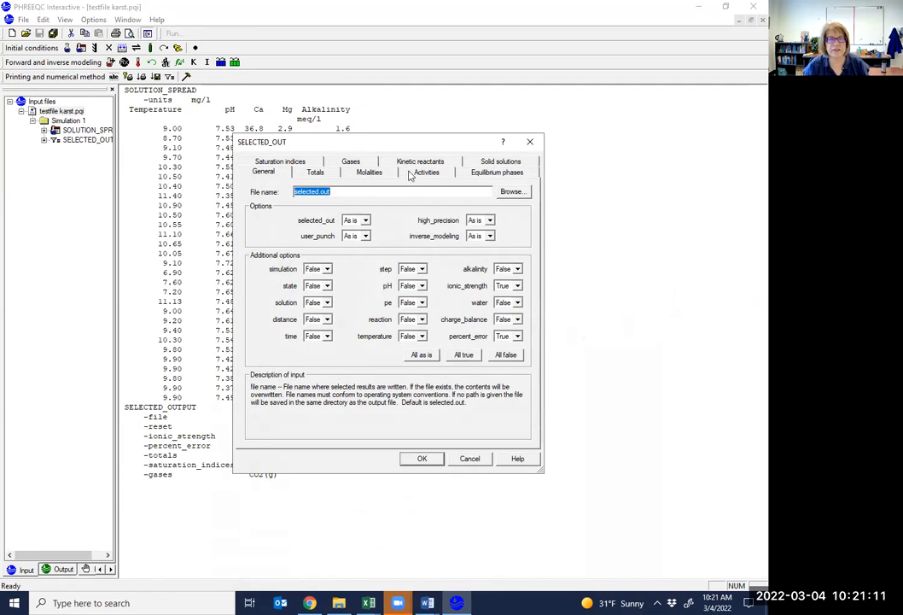
left_click(350, 161)
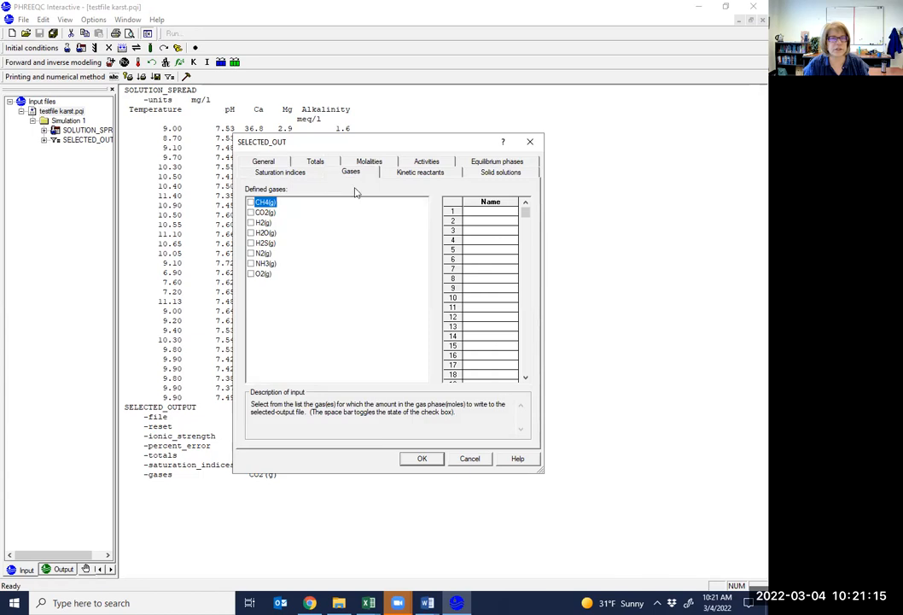
left_click(310, 172)
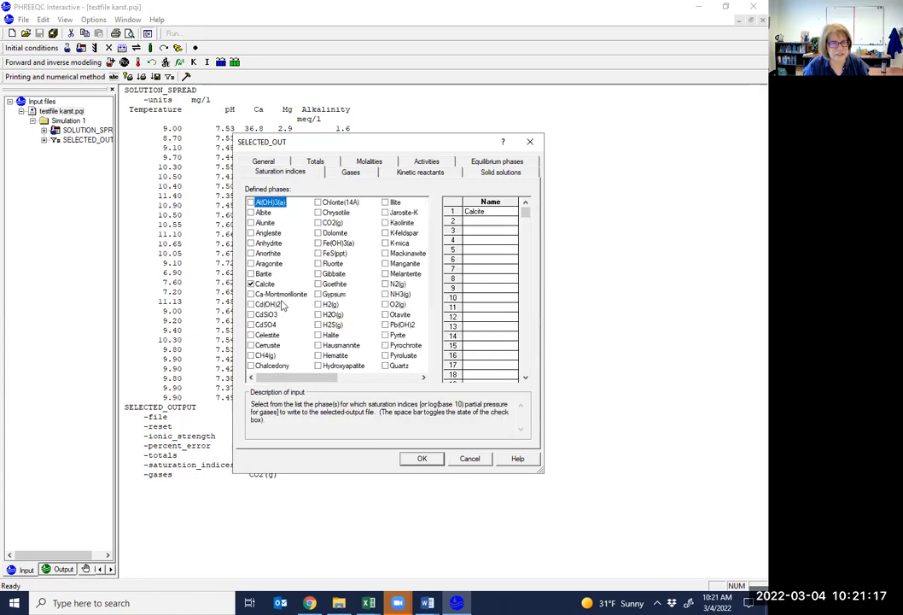
left_click(318, 223)
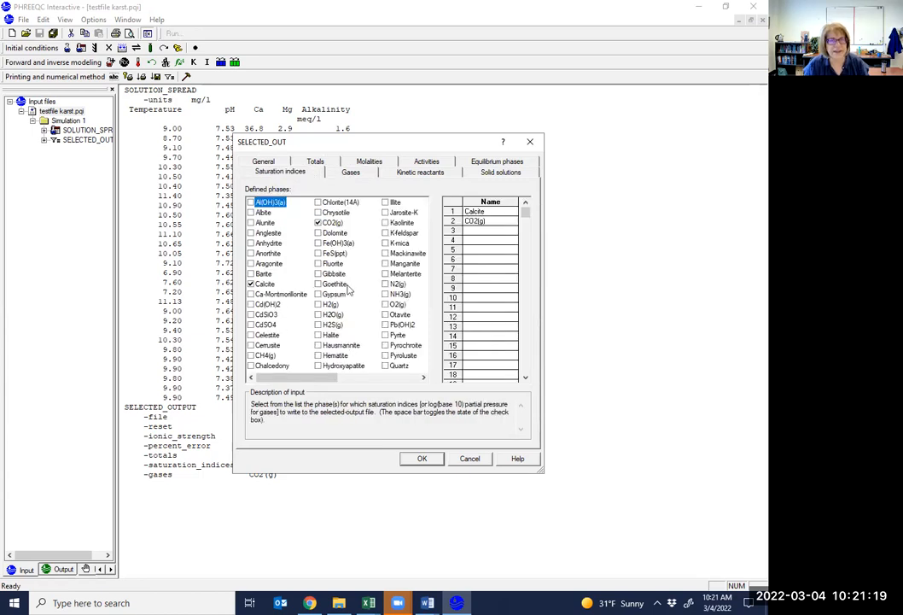
left_click(422, 458)
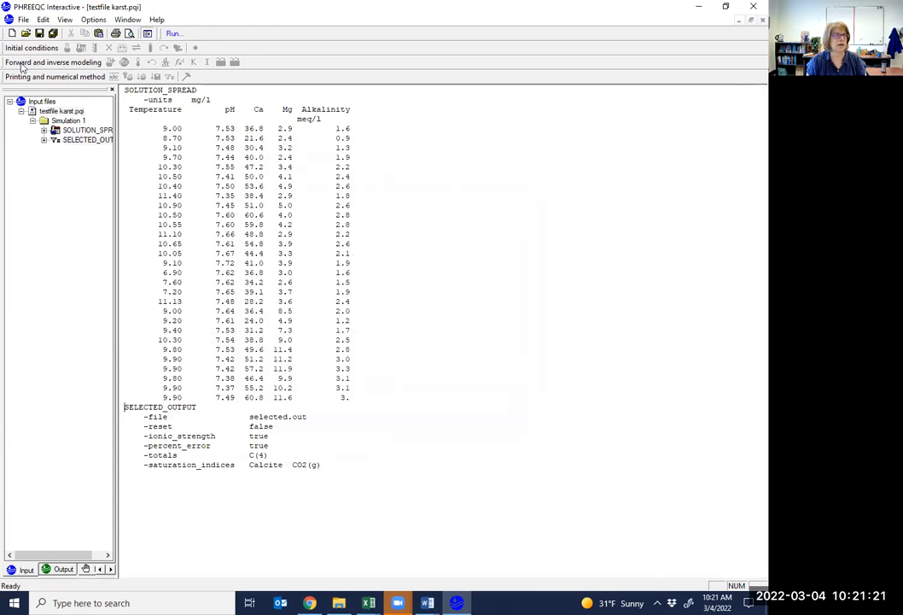
Run testfile karst.pqi with the phreeqc.dat database, replacing the existing input file, and dismiss the finished run
left_click(173, 33)
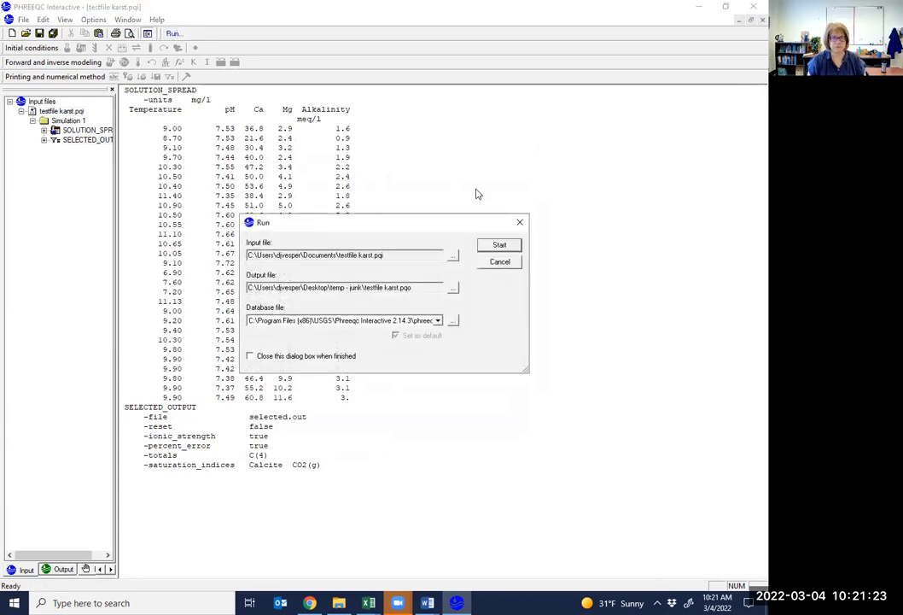
left_click(500, 244)
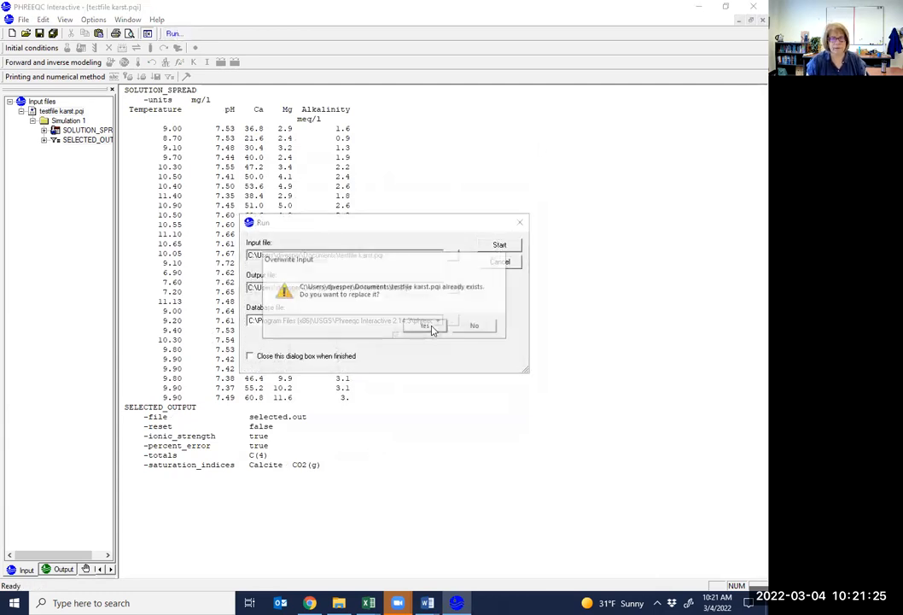
left_click(433, 331)
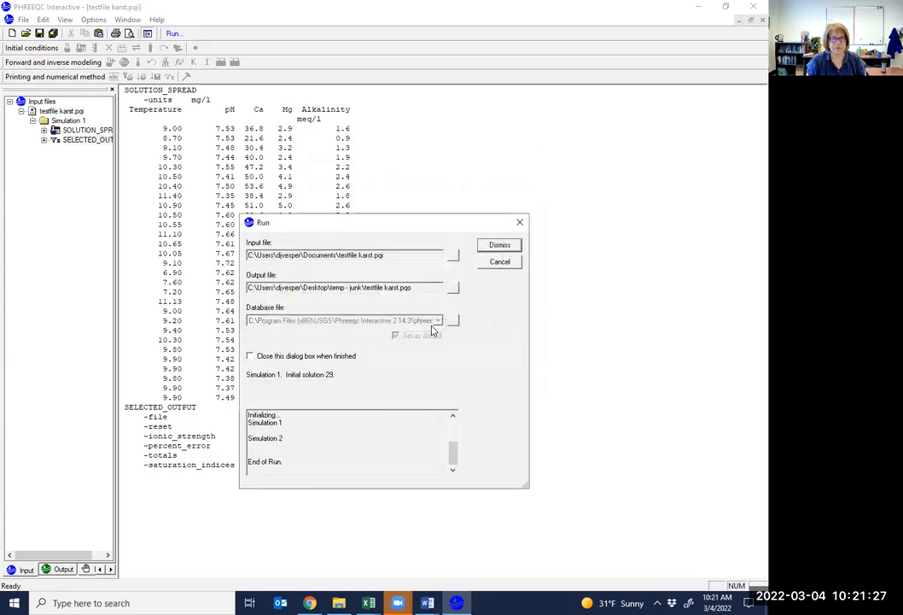
left_click(500, 245)
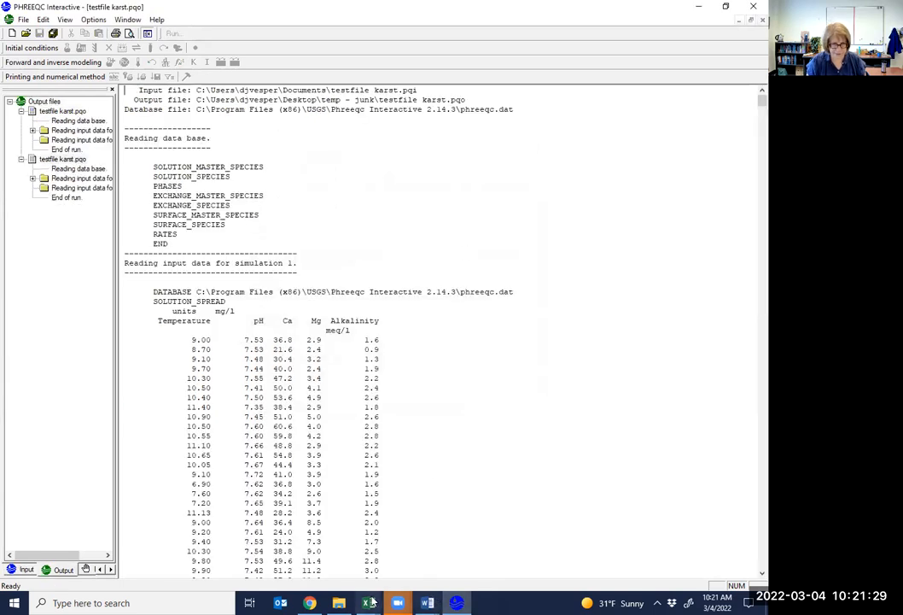
Switch to File Explorer, open the regenerated selected.out from the temp - junk folder and examine its si_CO2(g) column
left_click(337, 601)
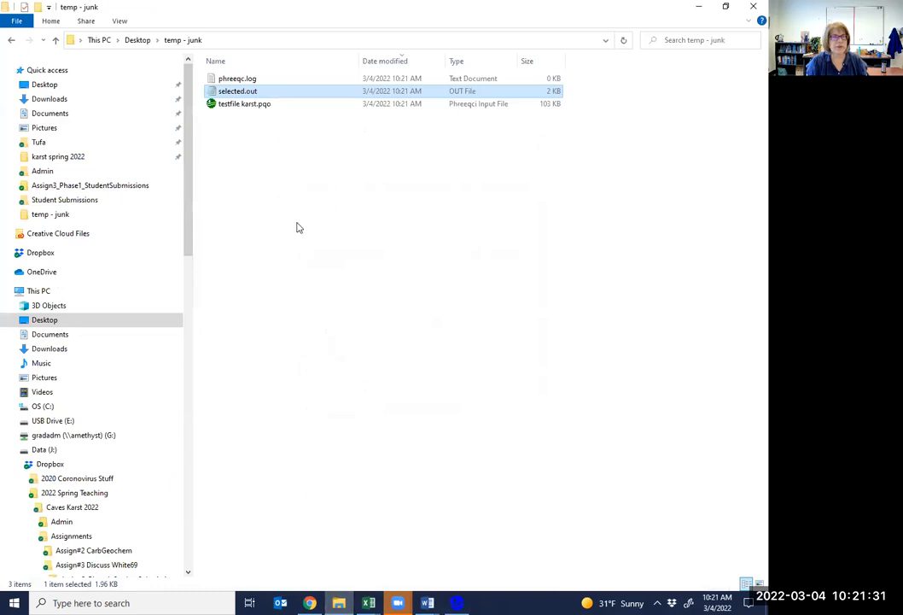
left_click(297, 224)
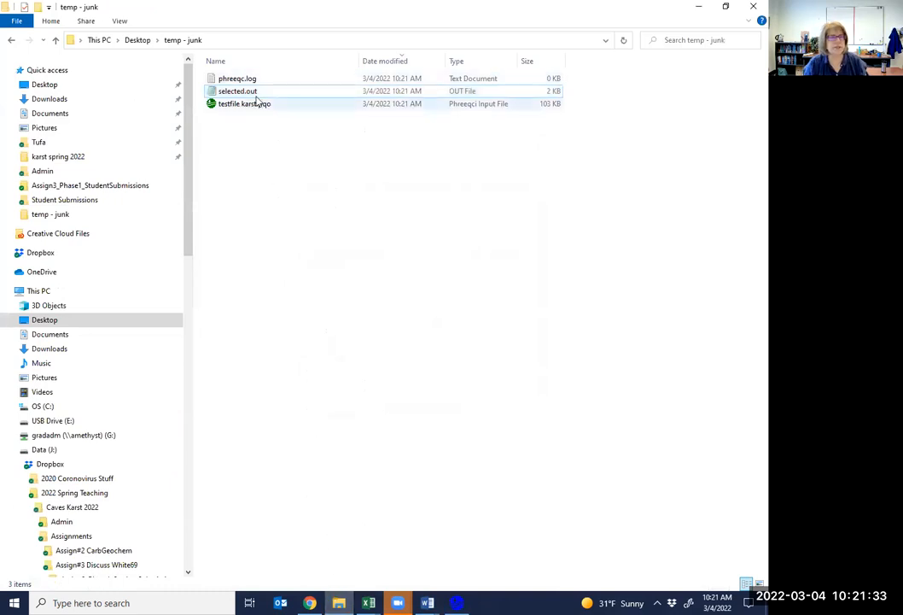
double_click(251, 96)
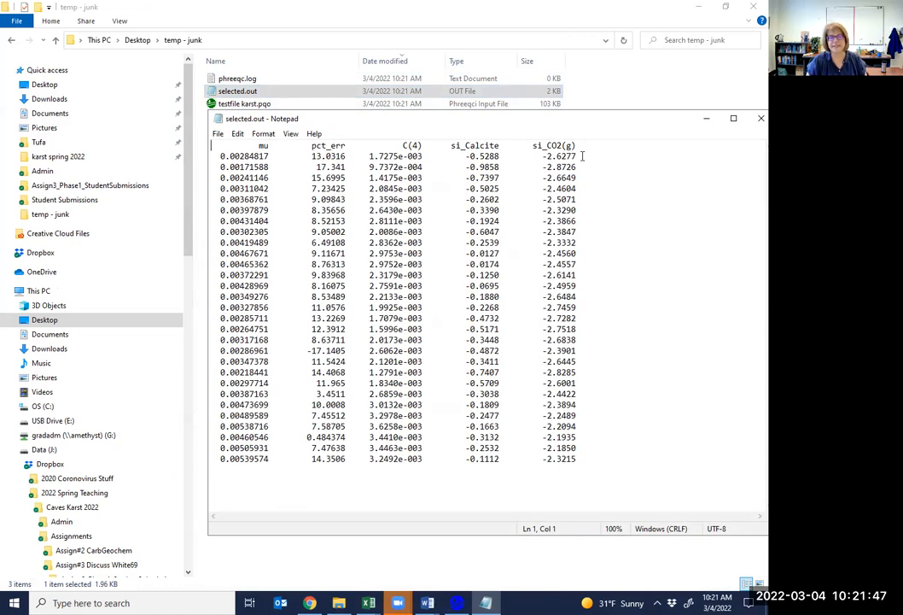
left_click(386, 213)
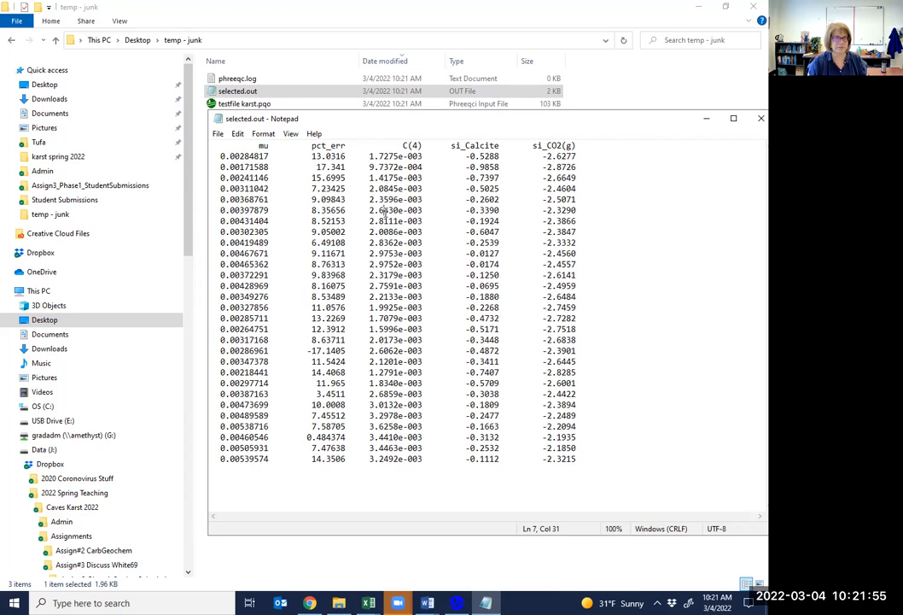
Copy the whole selected.out table, including its headers, and paste it into a new blank Excel workbook at A1
left_click_drag(213, 145, 584, 459)
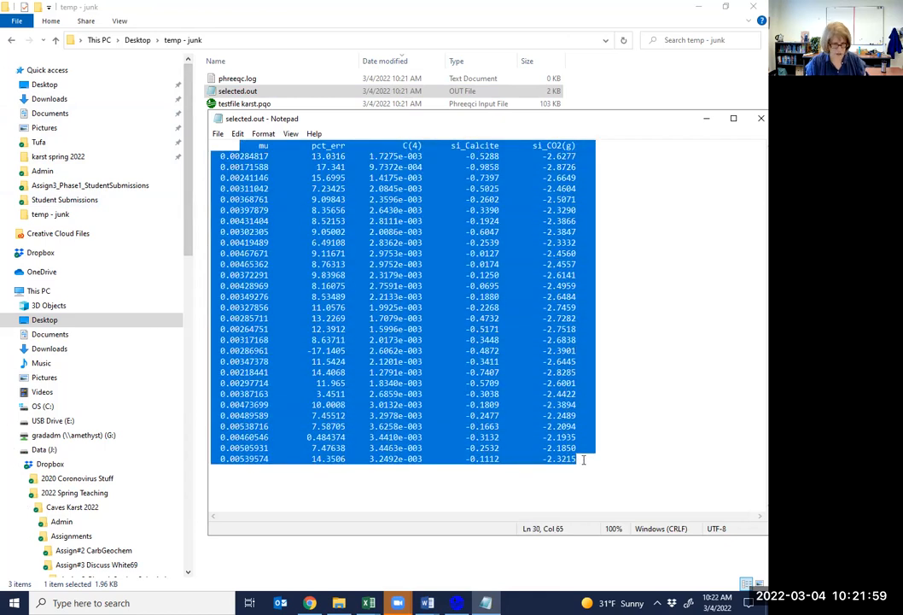
left_click(369, 603)
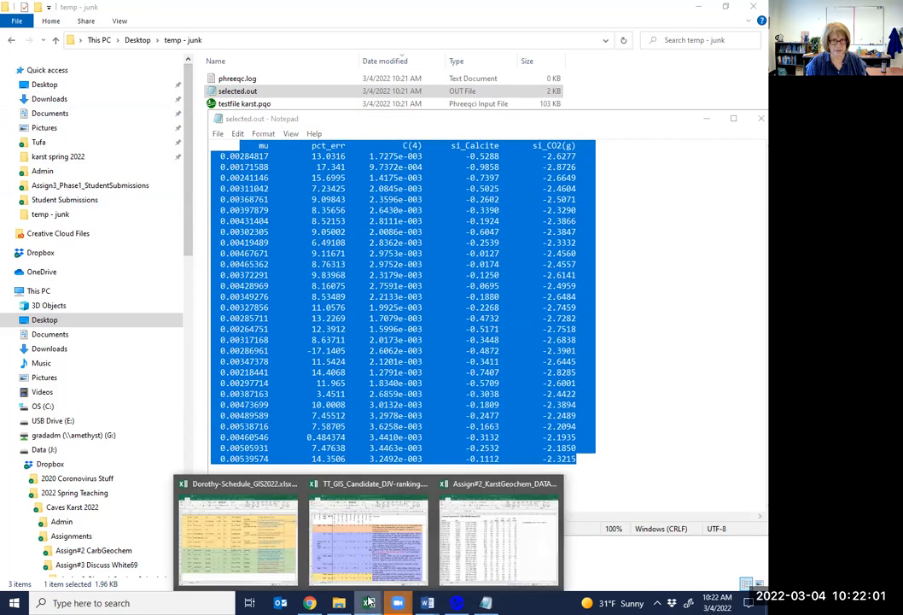
left_click(486, 543)
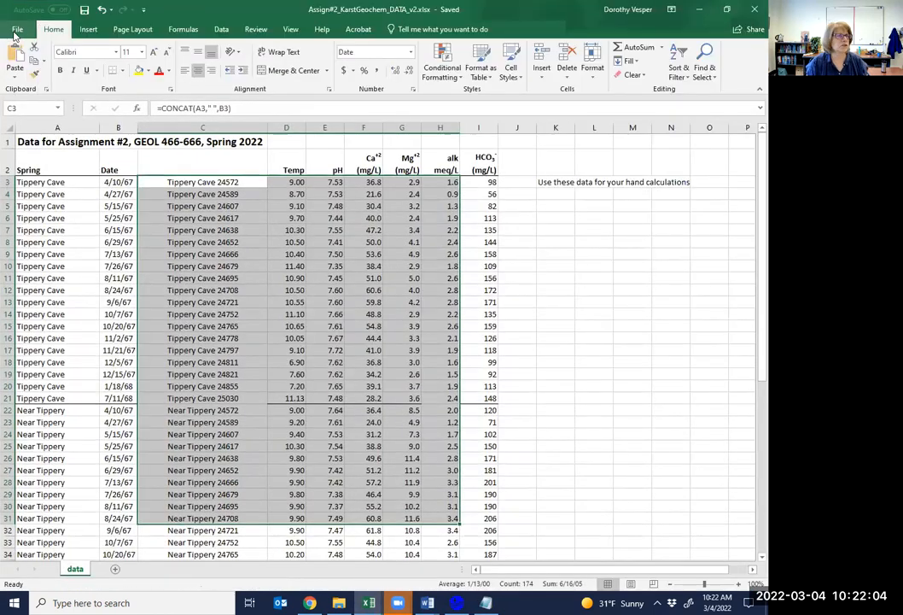
left_click(12, 21)
left_click(32, 80)
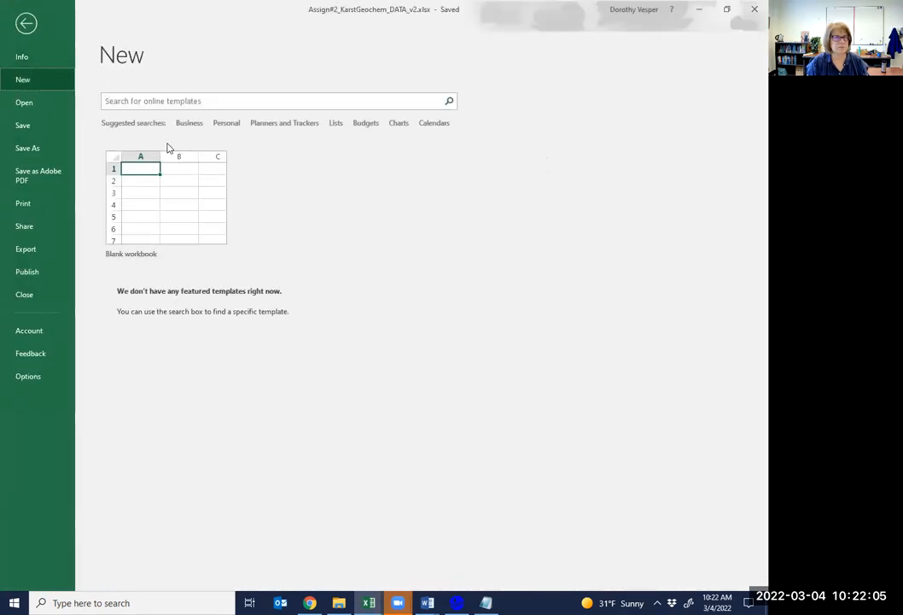
left_click(160, 169)
key("ctrl+v")
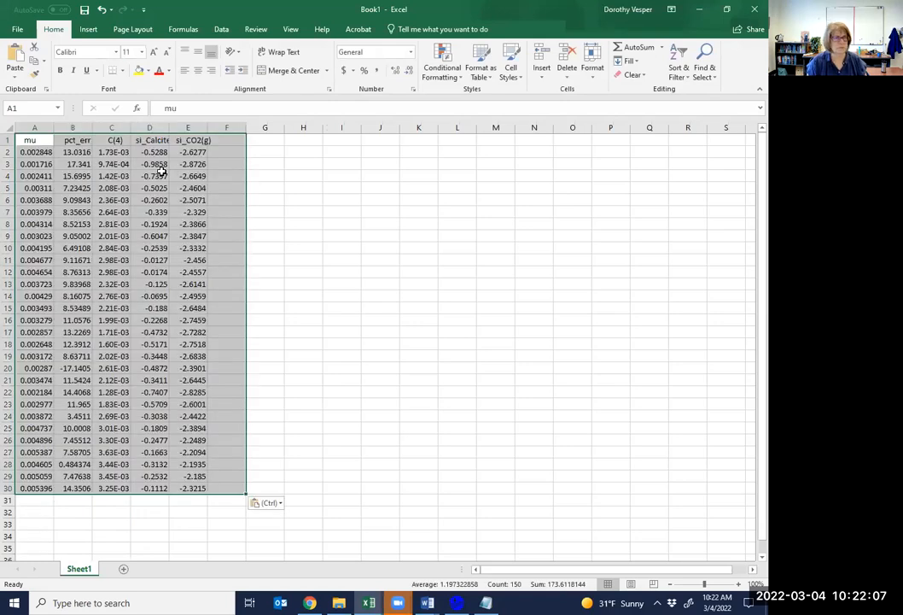
Rename the mu header in A1 to "Ionic strength" and the pct_err header in B1 to "CBE (%)"
left_click(36, 141)
type("Io")
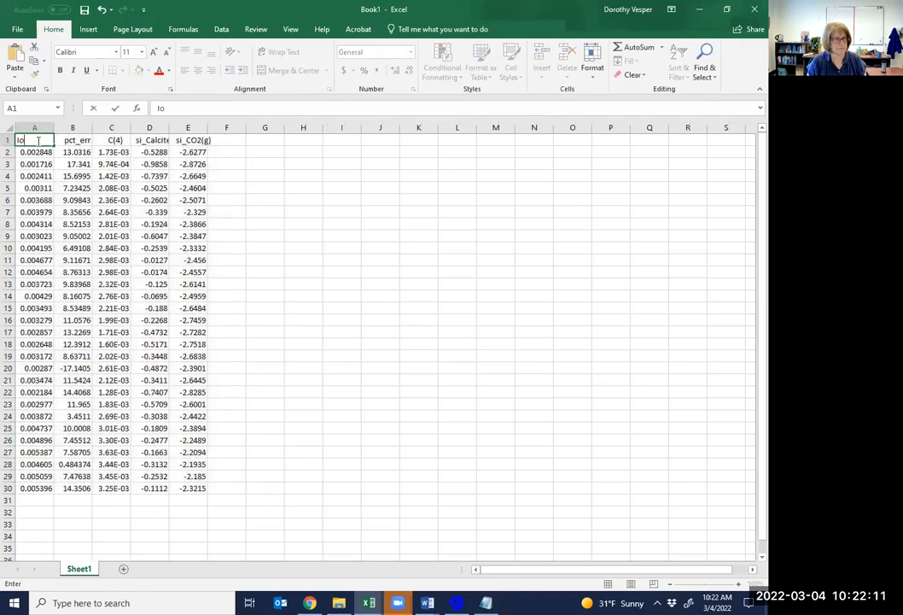
type("nic strength")
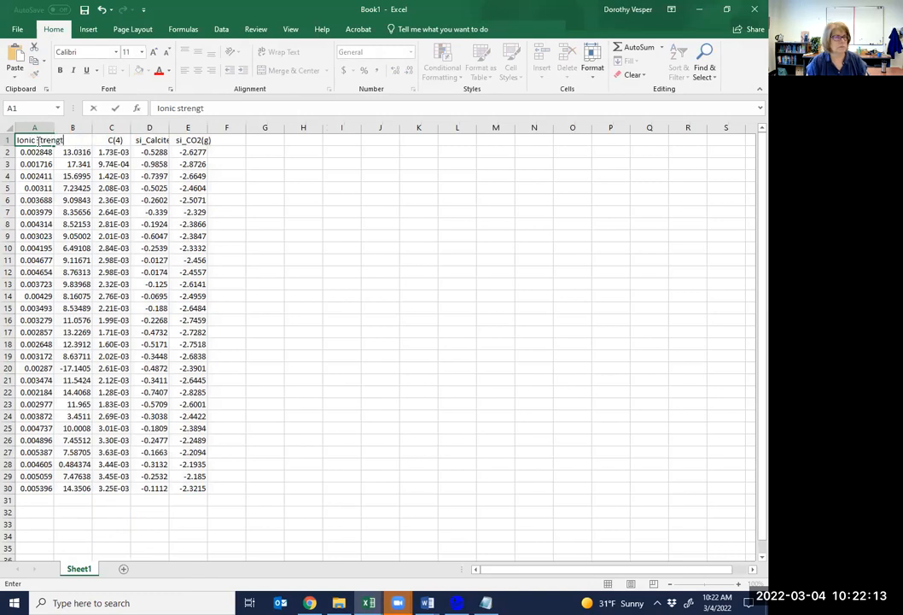
key("Tab")
type("CB")
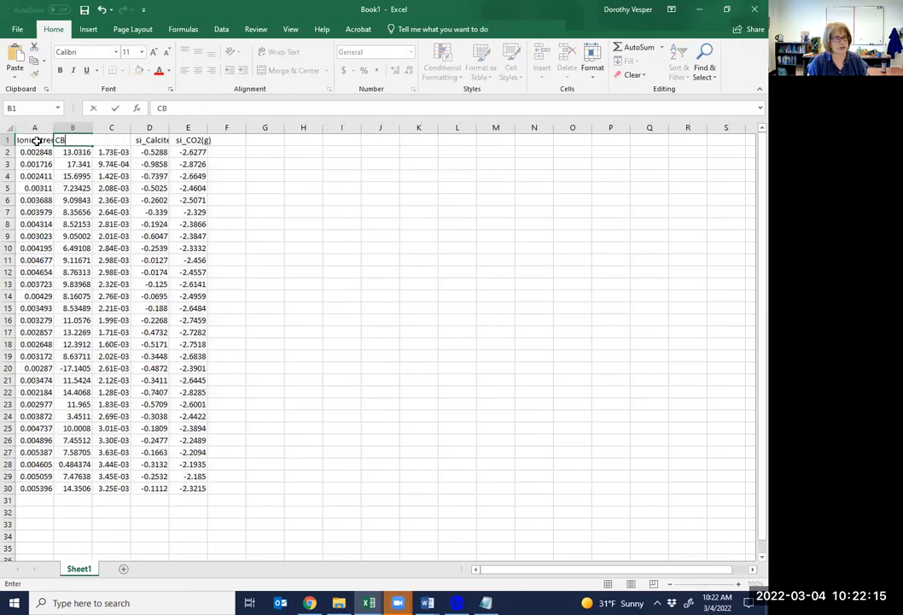
type("E (%)")
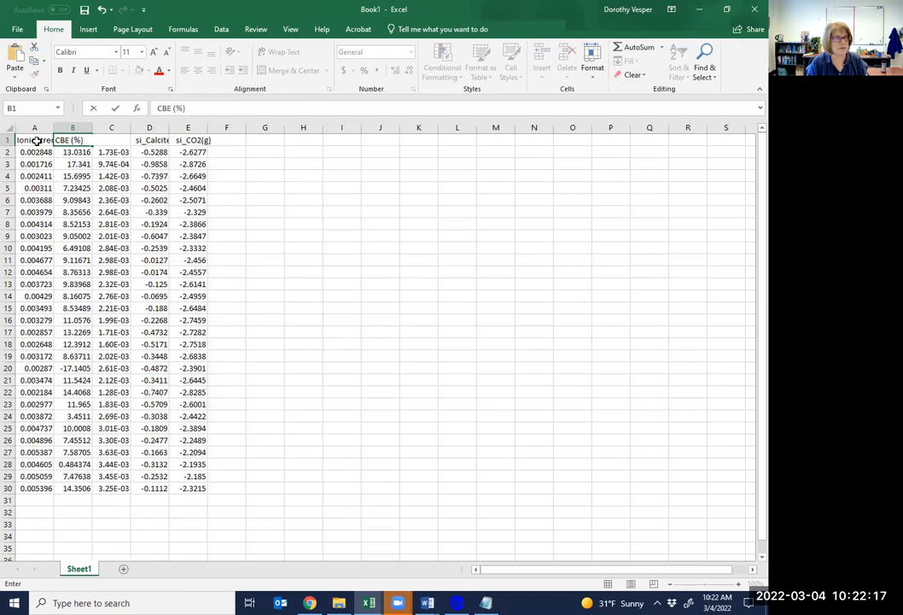
Rename the C(4) header in C1 to "Total C (mol/L)" and the si_Calcite header in D1 to "SI(C)"
key("Tab")
type("Total")
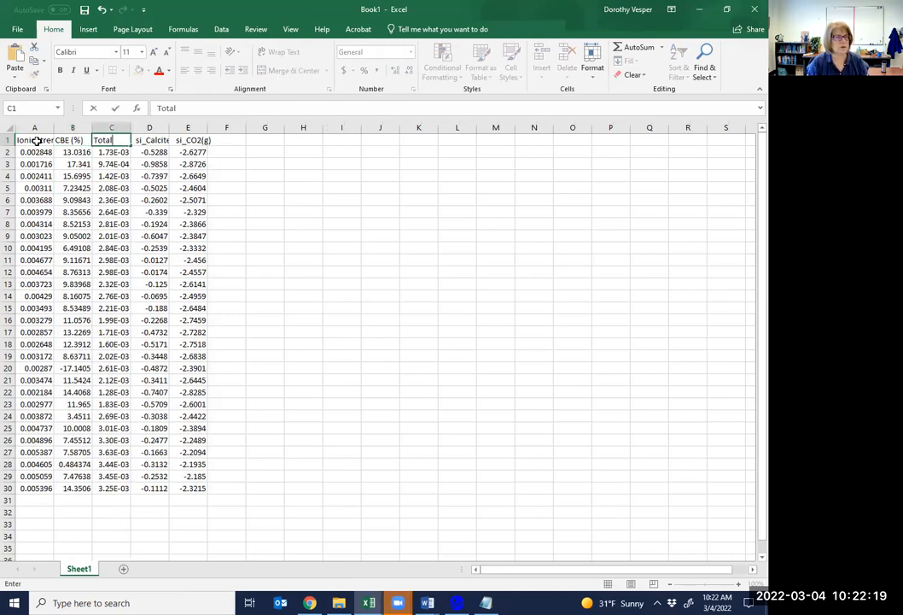
type(" C (mol/L)")
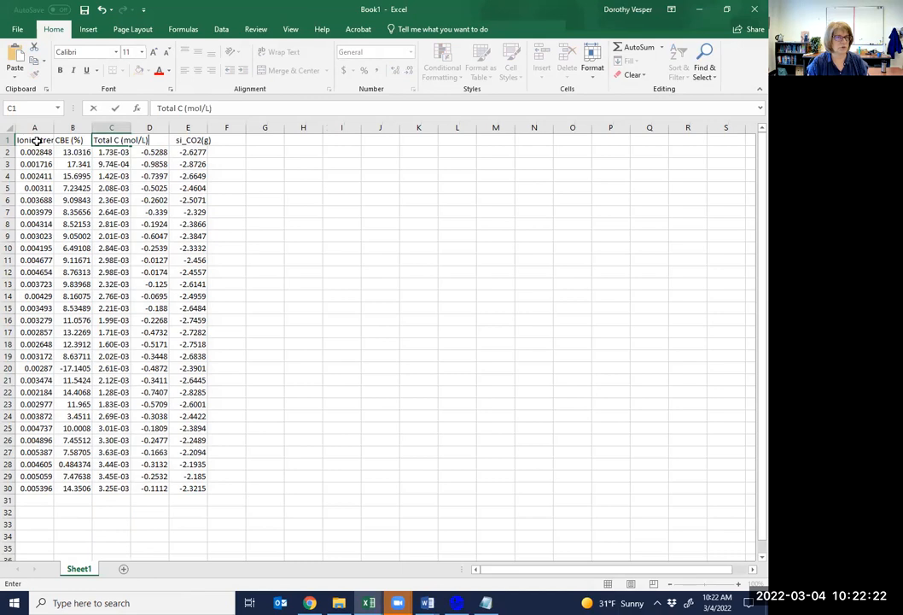
key("Tab")
type("SI(C)")
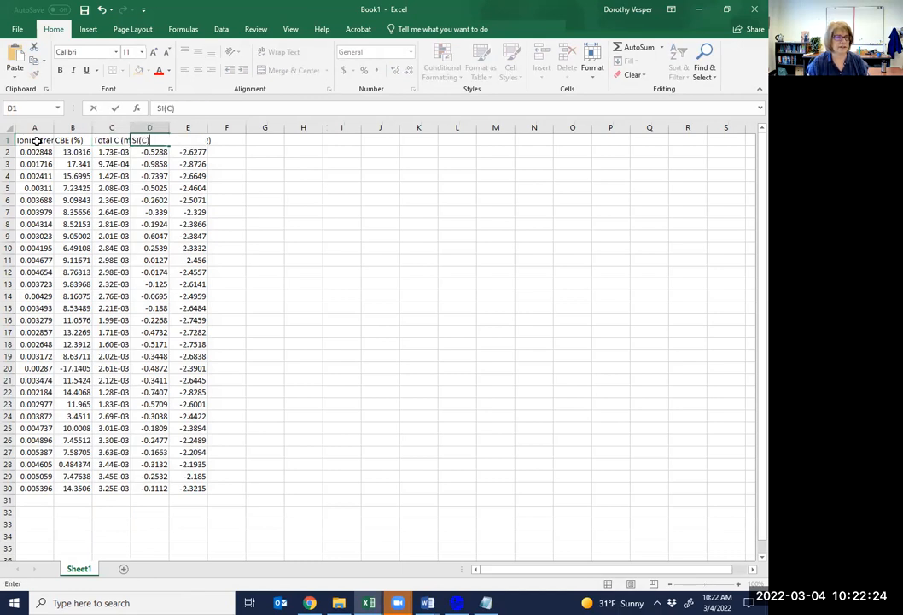
key("Tab")
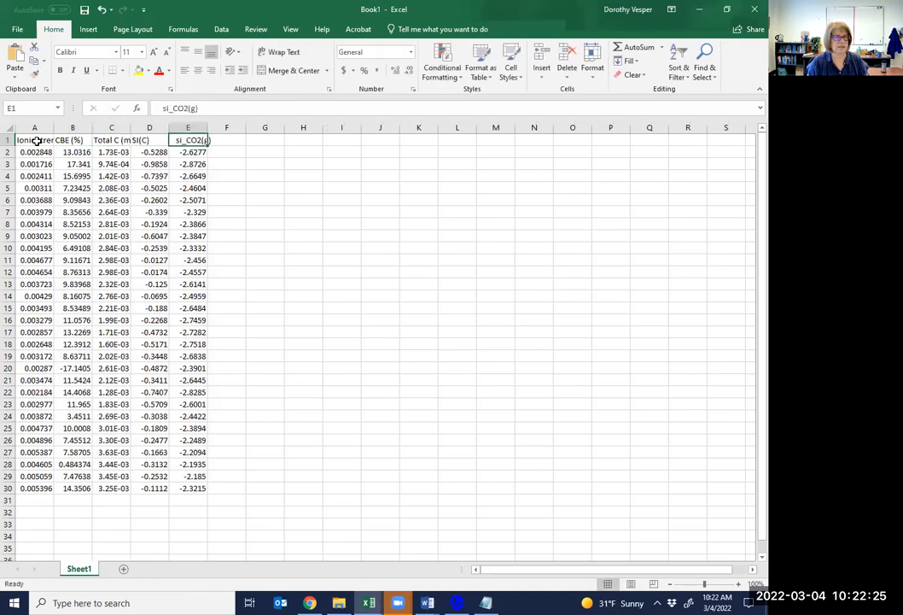
Replace the si_CO2(g) header in E1 with "log PCO2 (atm)"
type("log CPO")
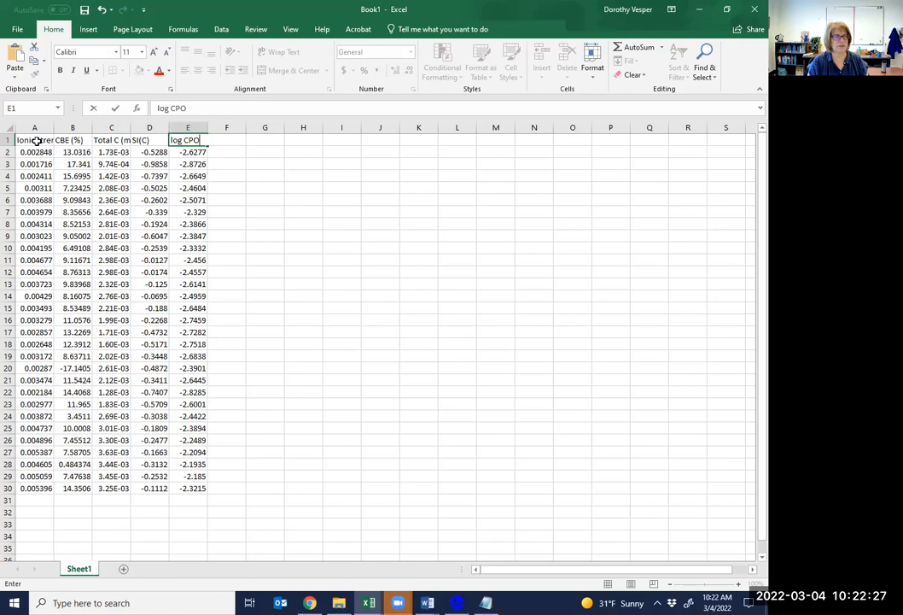
key("BackSpace")
key("BackSpace")
key("BackSpace")
type("PCO2")
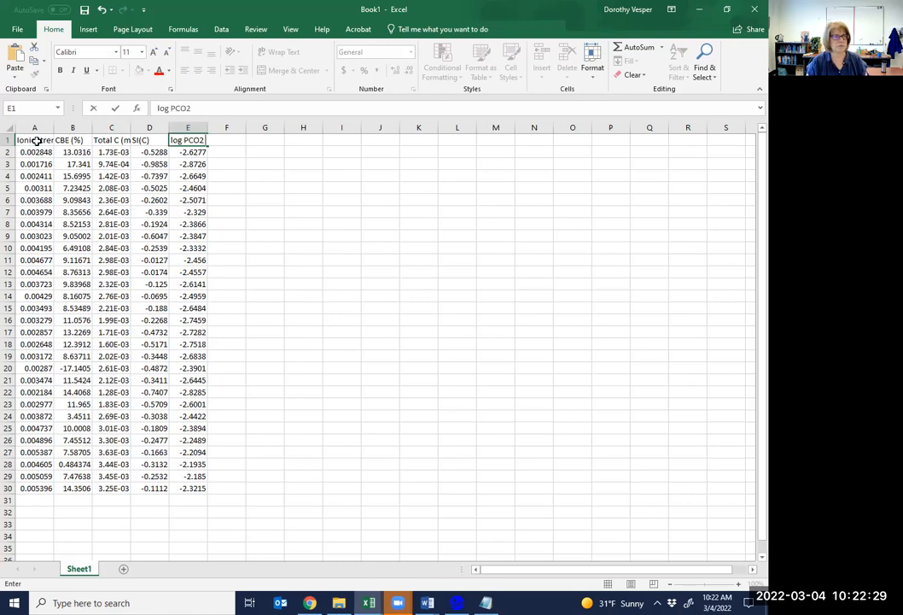
type(" (atm)")
key("Return")
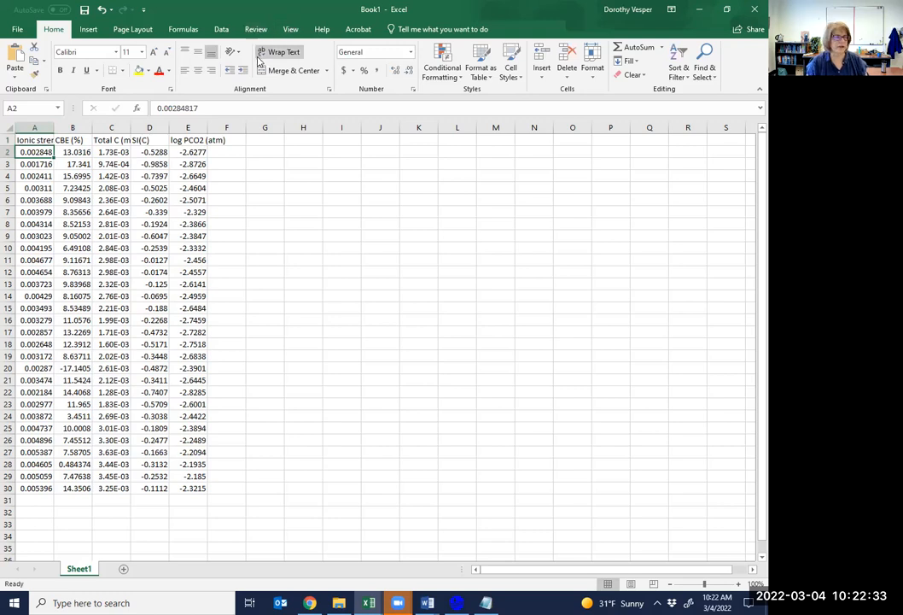
Insert an empty column in front of the Ionic strength column
left_click(34, 127)
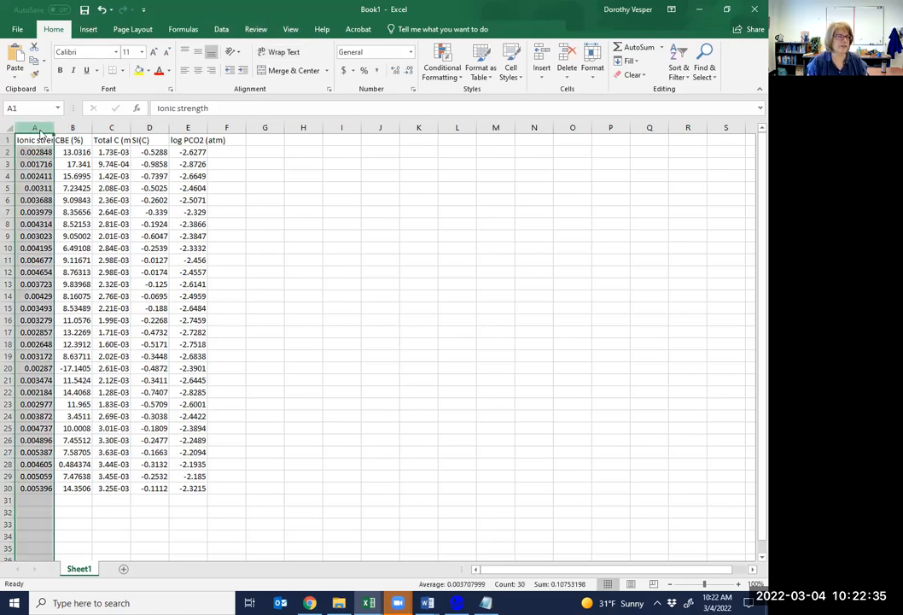
right_click(43, 131)
left_click(68, 198)
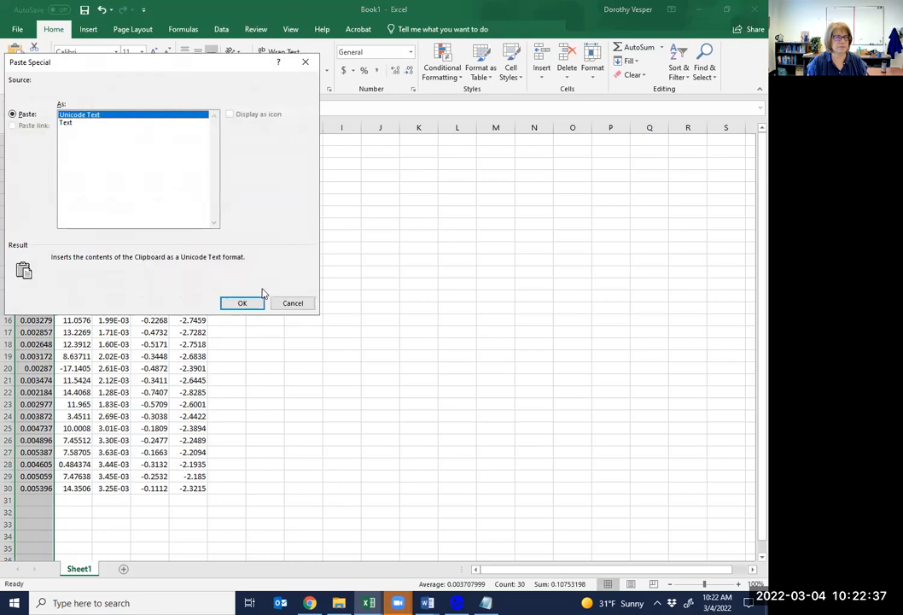
left_click(293, 305)
right_click(32, 127)
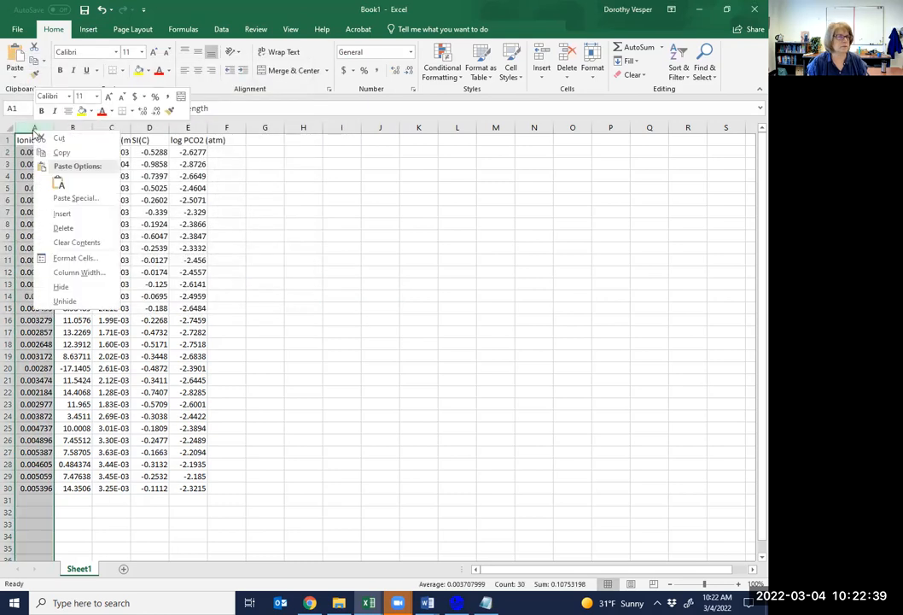
left_click(62, 213)
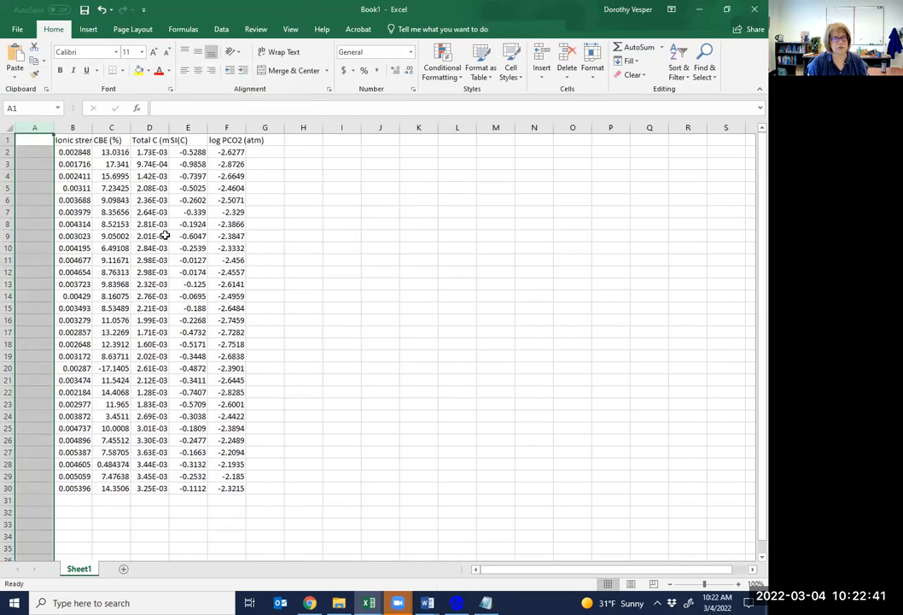
Head the empty column A with "sample#" in A1
left_click(38, 137)
type("sample")
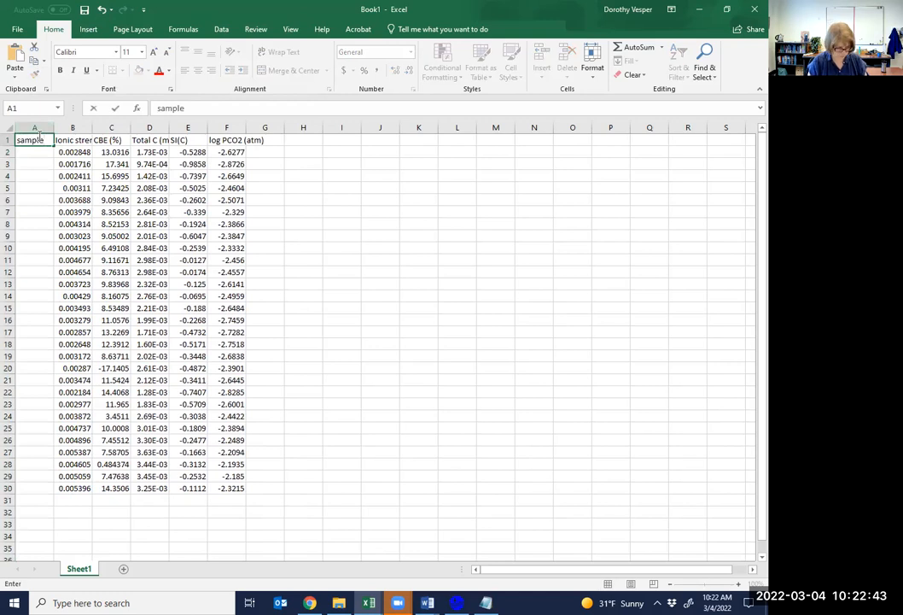
key("BackSpace")
key("BackSpace")
key("BackSpace")
key("BackSpace")
key("BackSpace")
key("BackSpace")
type("sample#")
key("Return")
Number the samples from 1 to 29 in A2:A30 by filling the series down from 1 and 2
type("1")
key("Return")
type("2")
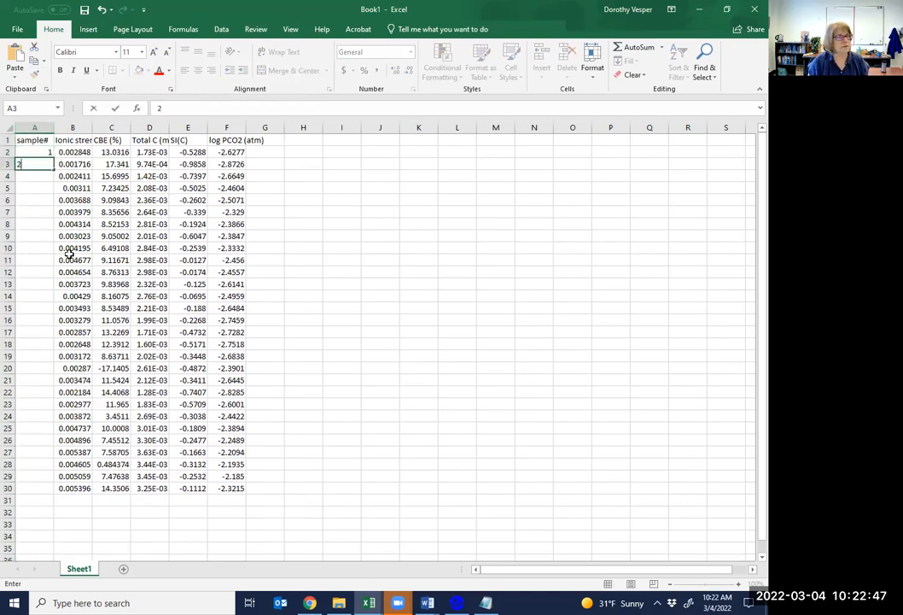
left_click_drag(38, 155, 48, 492)
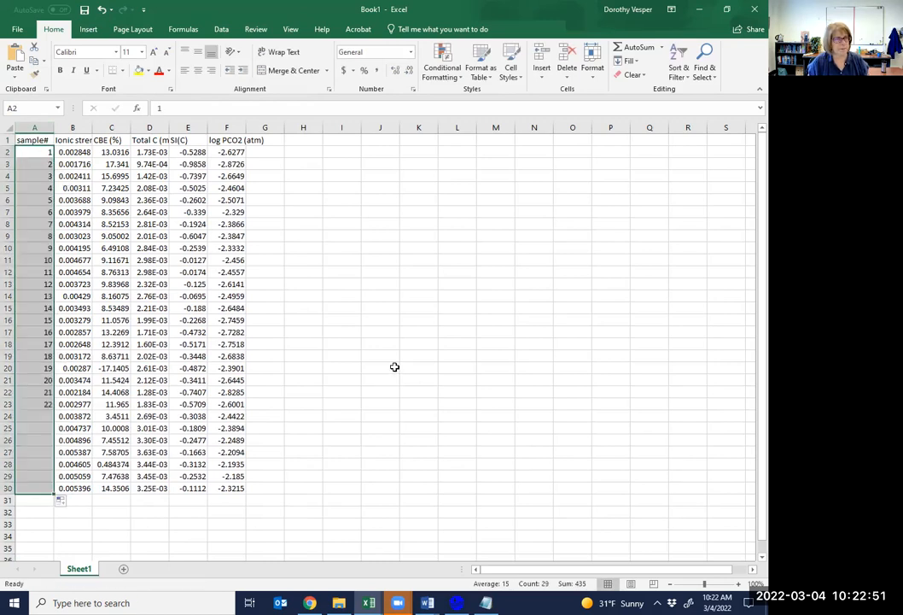
left_click(395, 367)
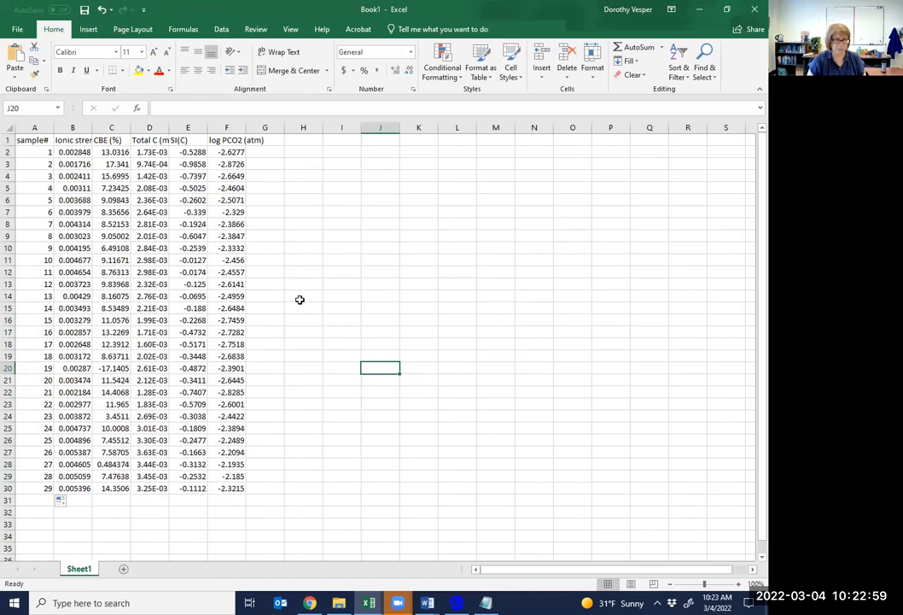
Minimize both Excel workbooks and close the selected.out file in Notepad
left_click(699, 9)
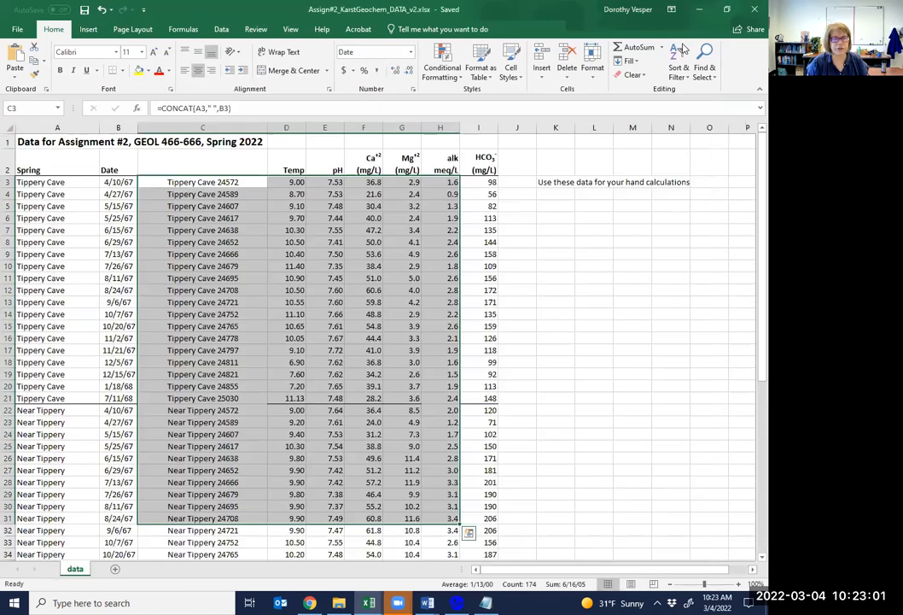
left_click(699, 9)
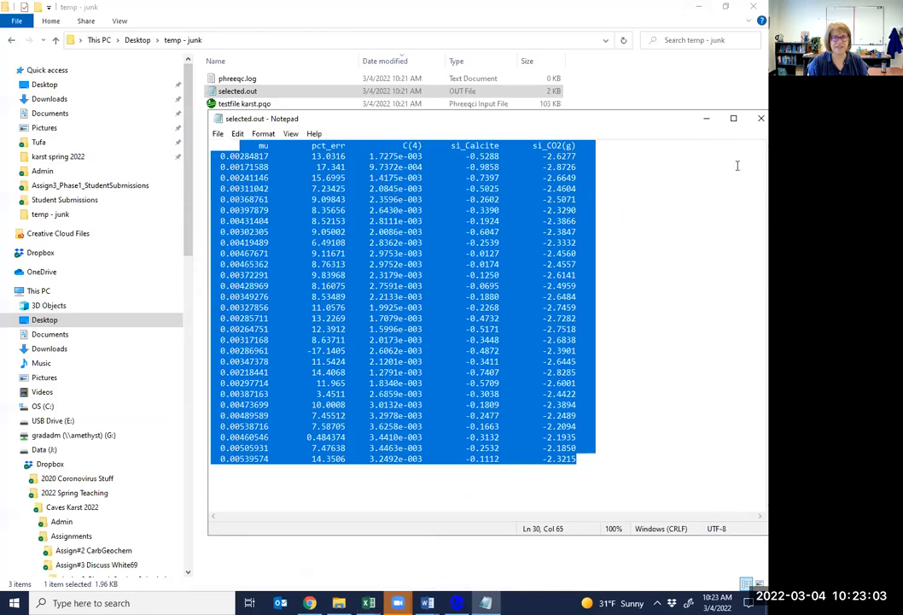
left_click(760, 118)
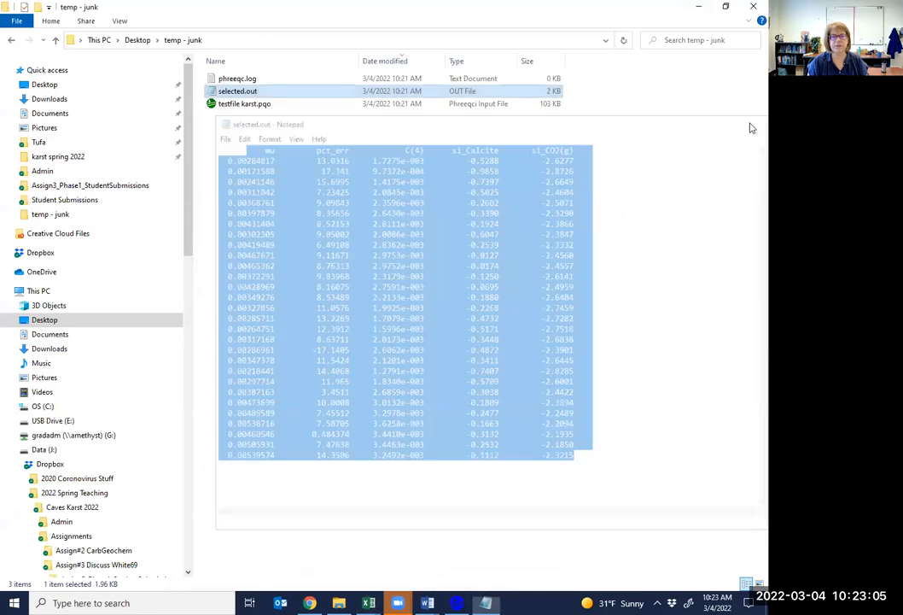
Switch to PHREEQC Interactive, look over the testfile karst.pqo outputs, and select SELECTED_OUTPUT in the tree of input files
left_click(458, 603)
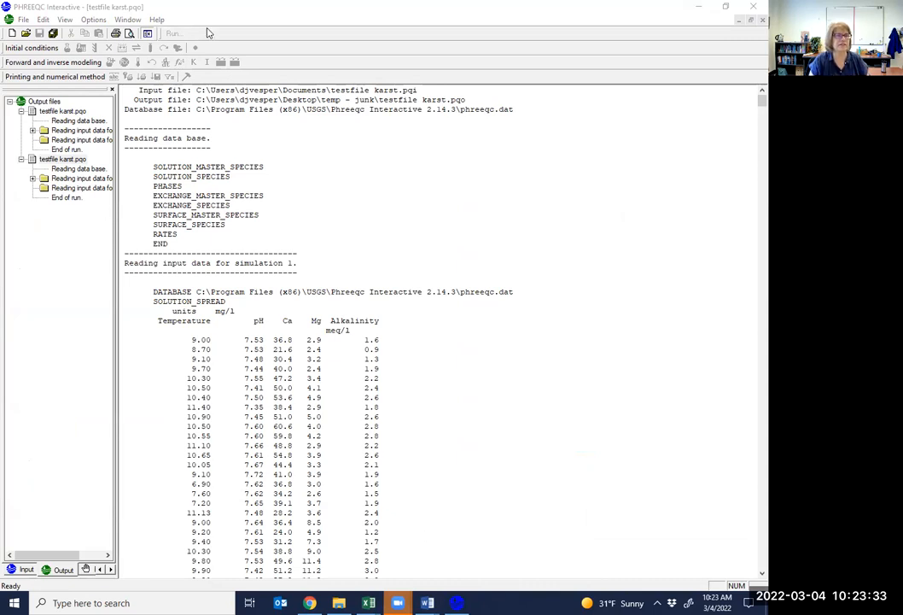
left_click(50, 162)
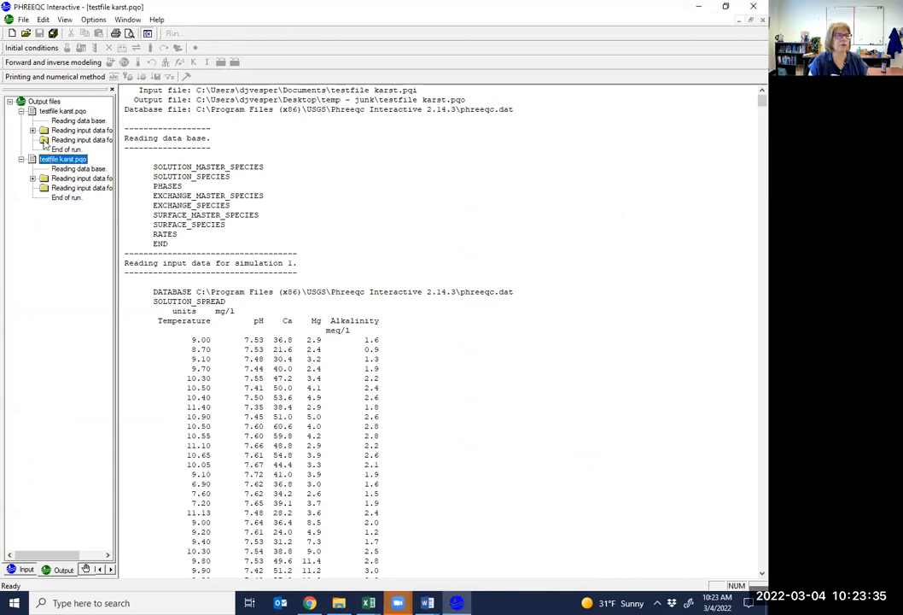
left_click(36, 112)
left_click(26, 568)
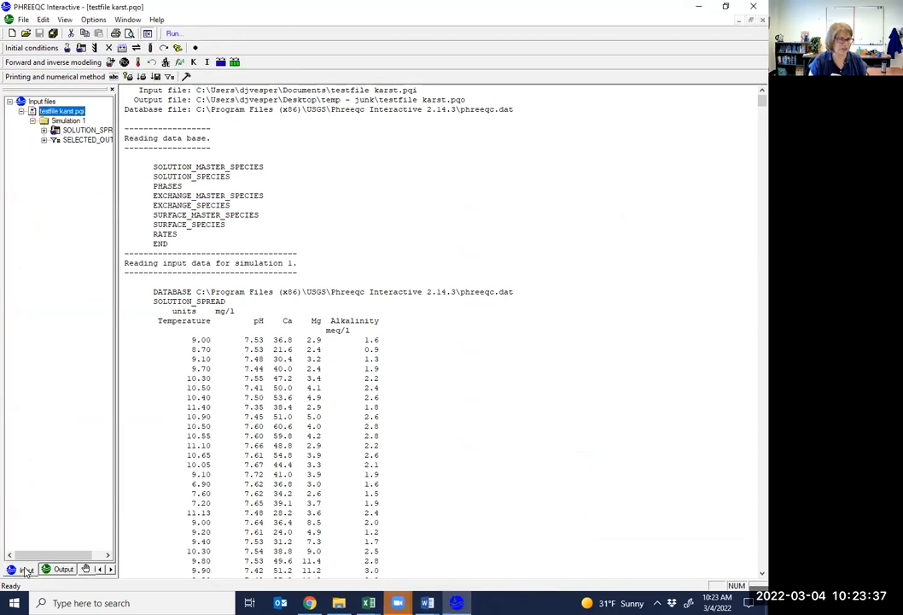
left_click(68, 139)
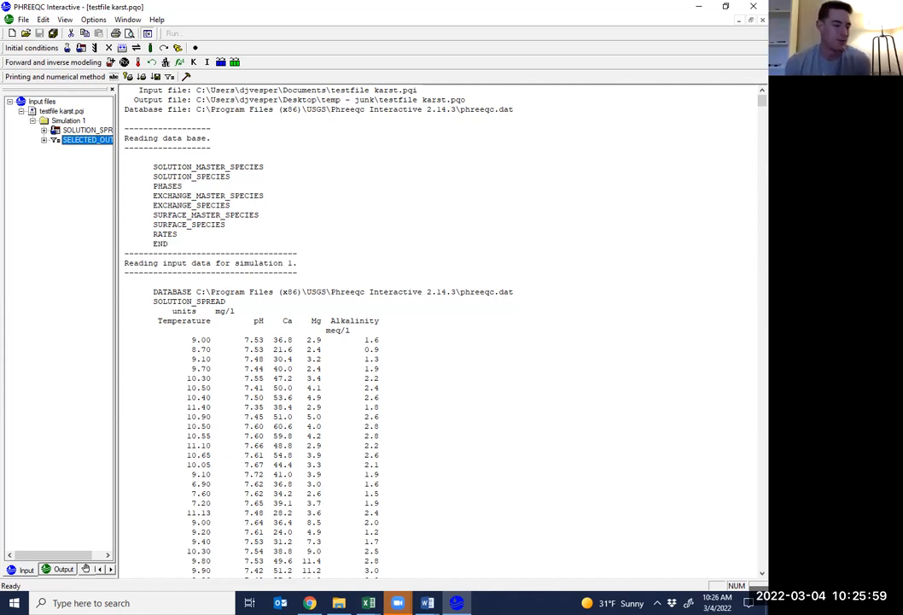
left_click(727, 491)
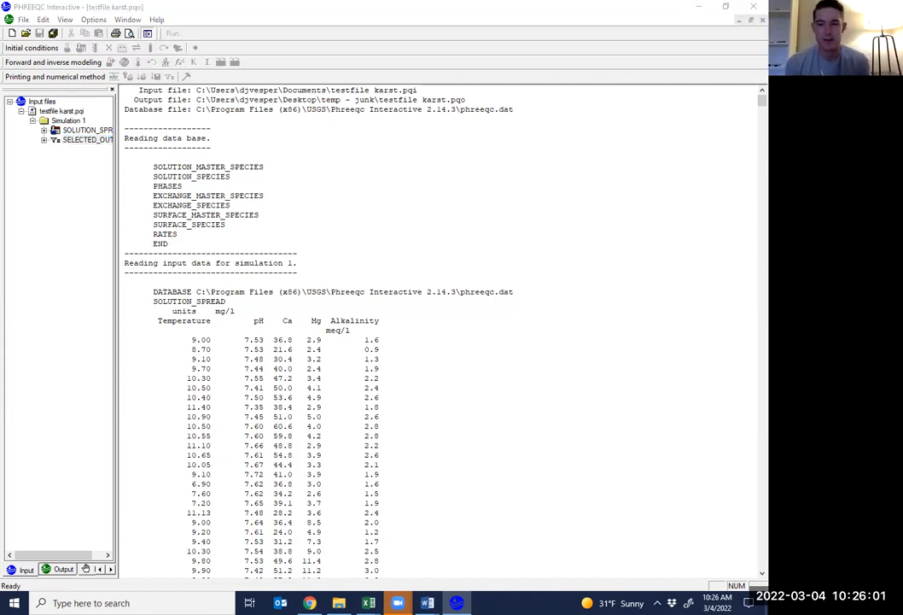